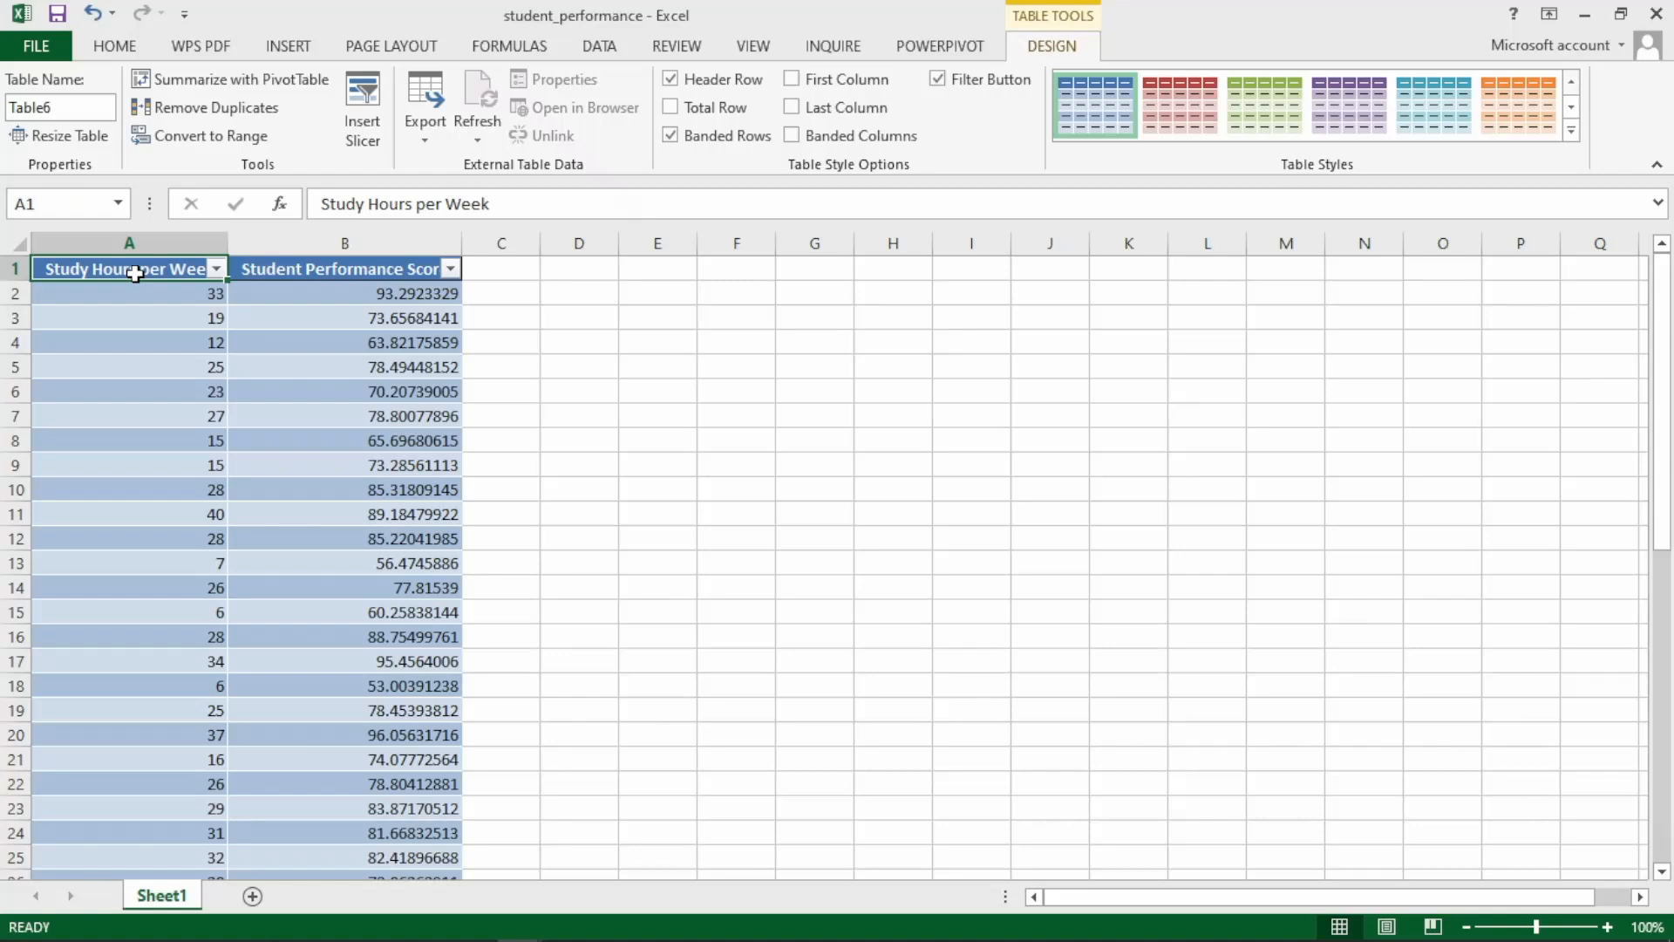
# Insert a markers-only scatter chart from the whole Study Hours per Week and Student Performance Score table.
pyautogui.click(708, 293)
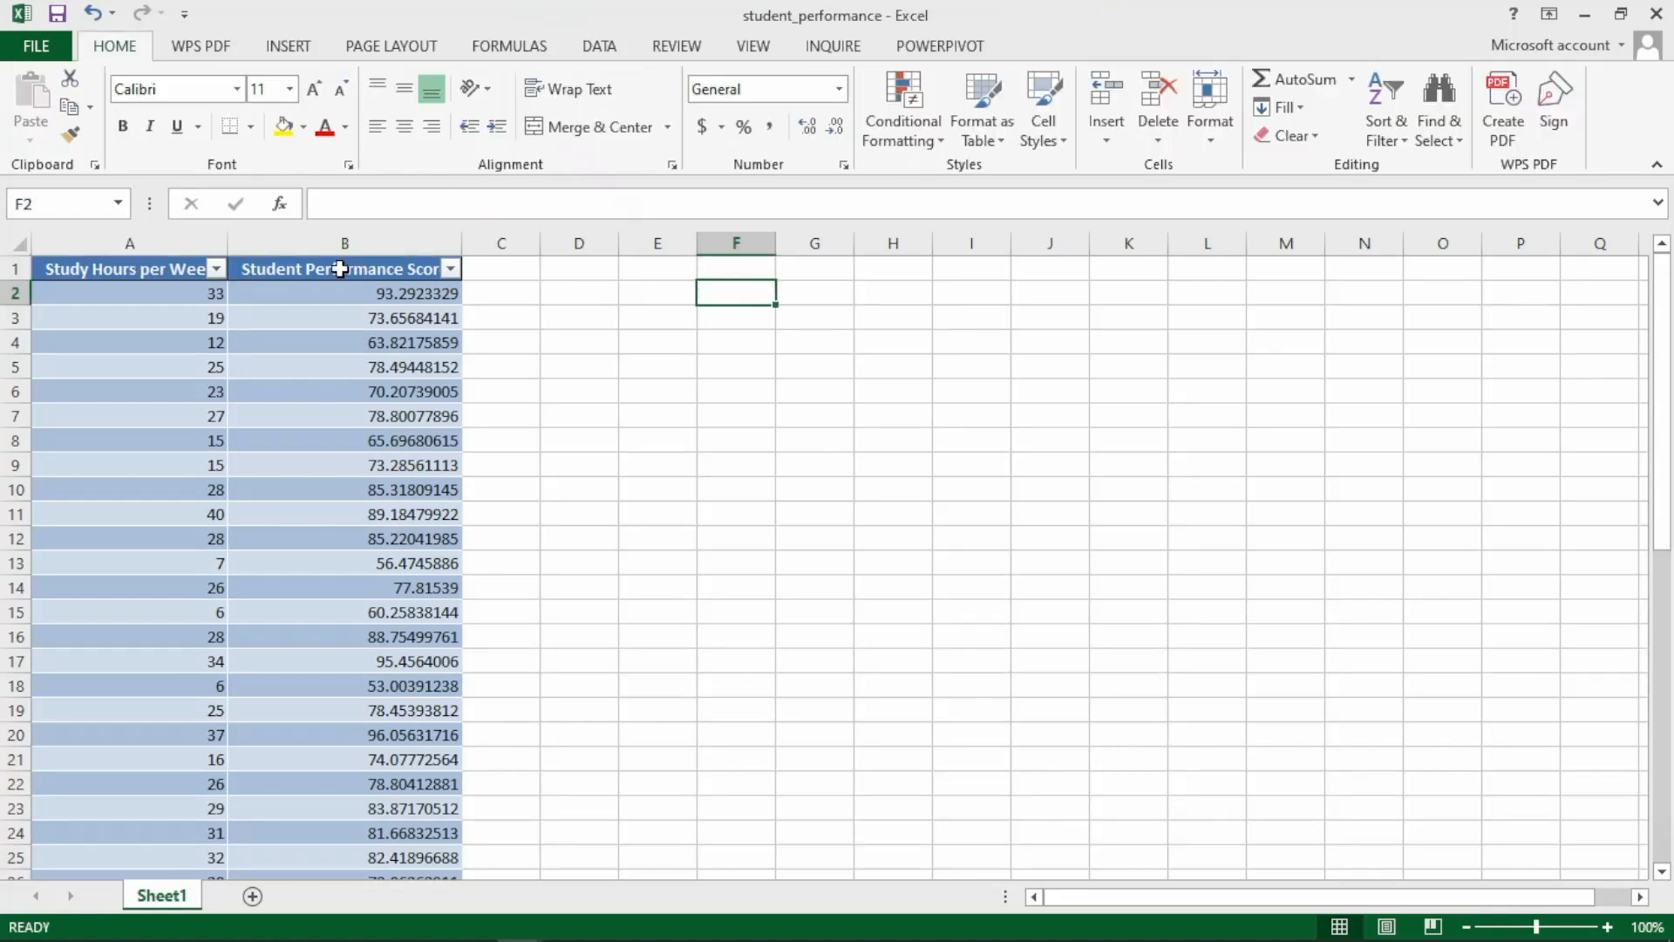
pyautogui.click(117, 268)
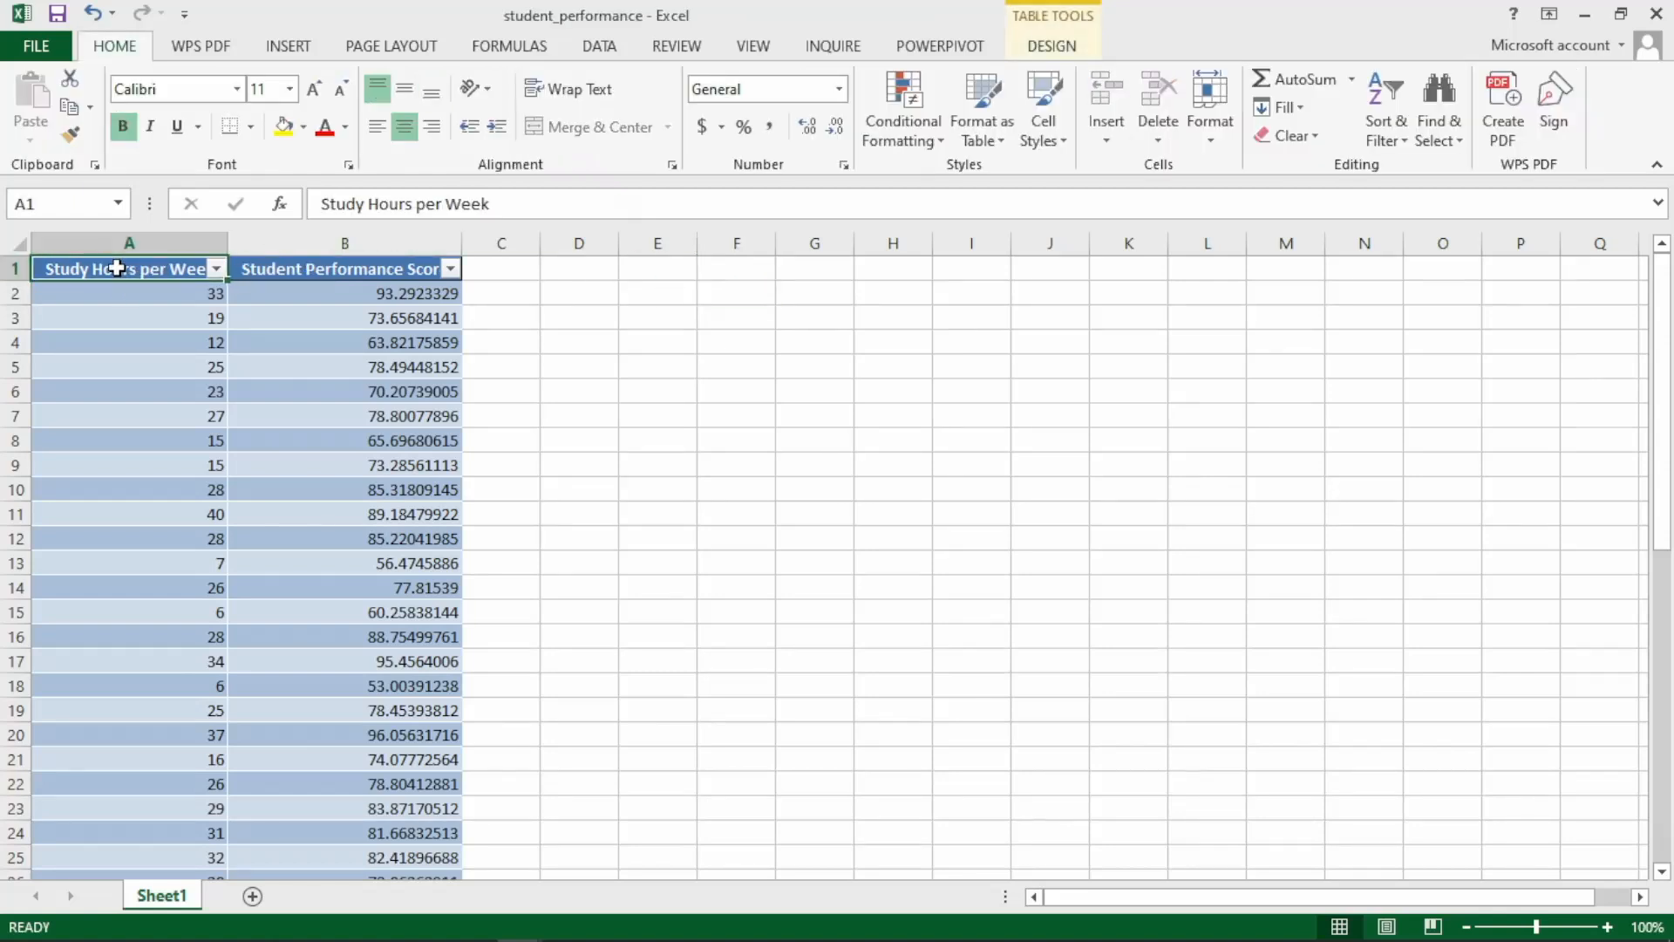
pyautogui.hotkey('ctrl', 'shift', 'Right')
pyautogui.hotkey('ctrl', 'shift', 'Down')
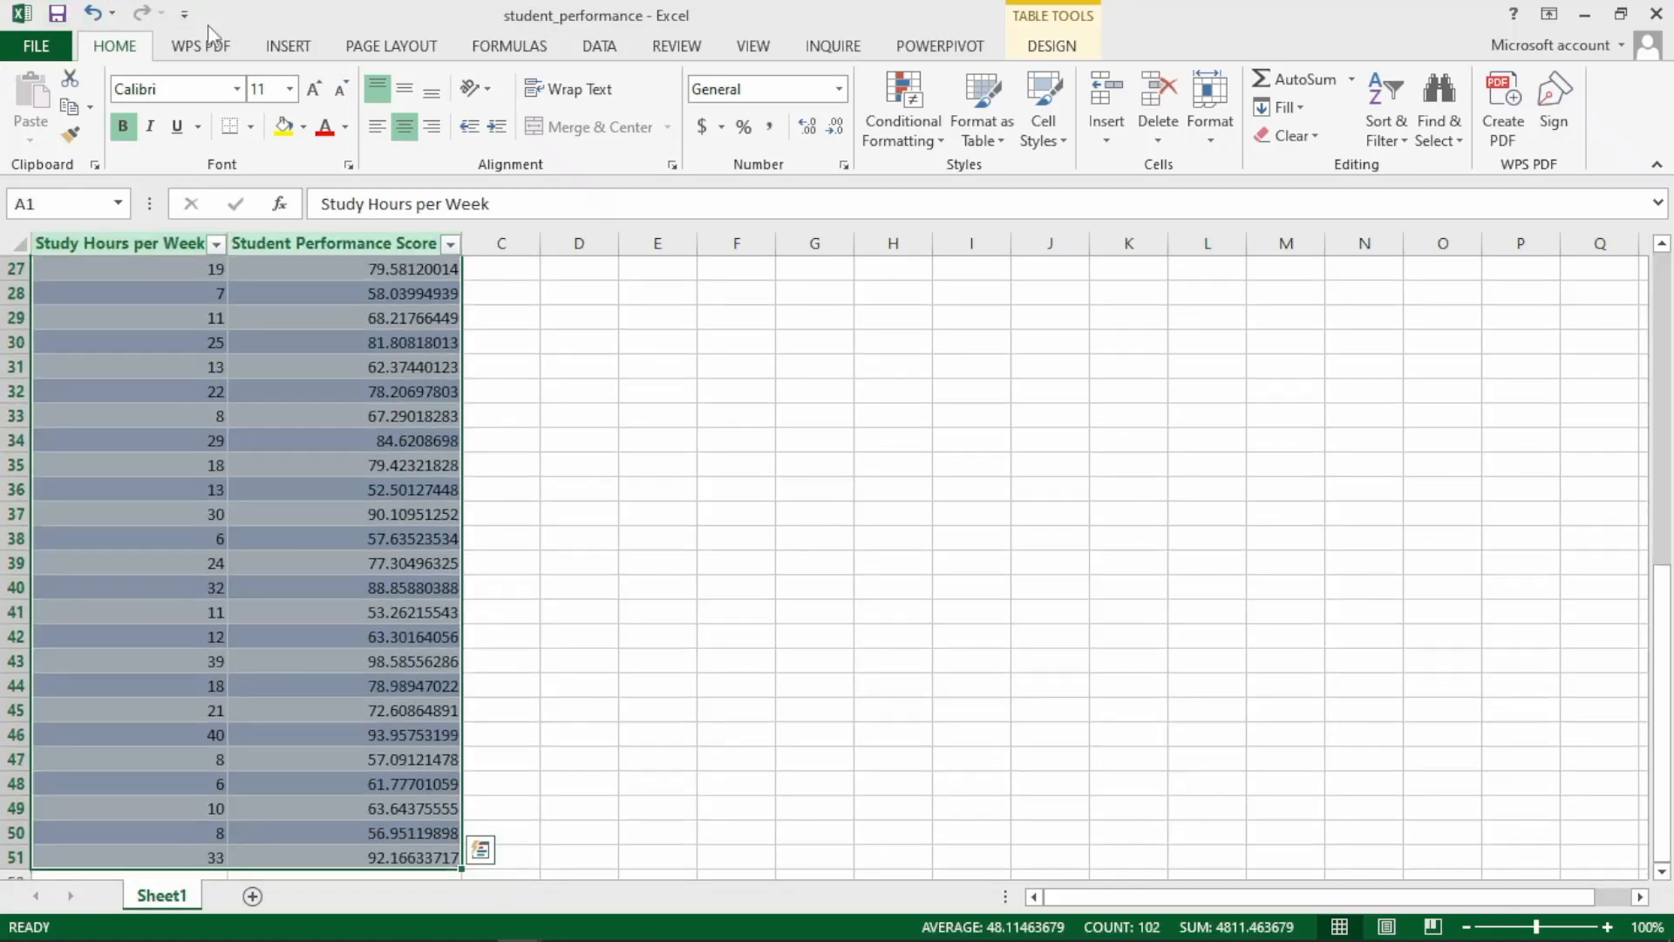
pyautogui.click(287, 46)
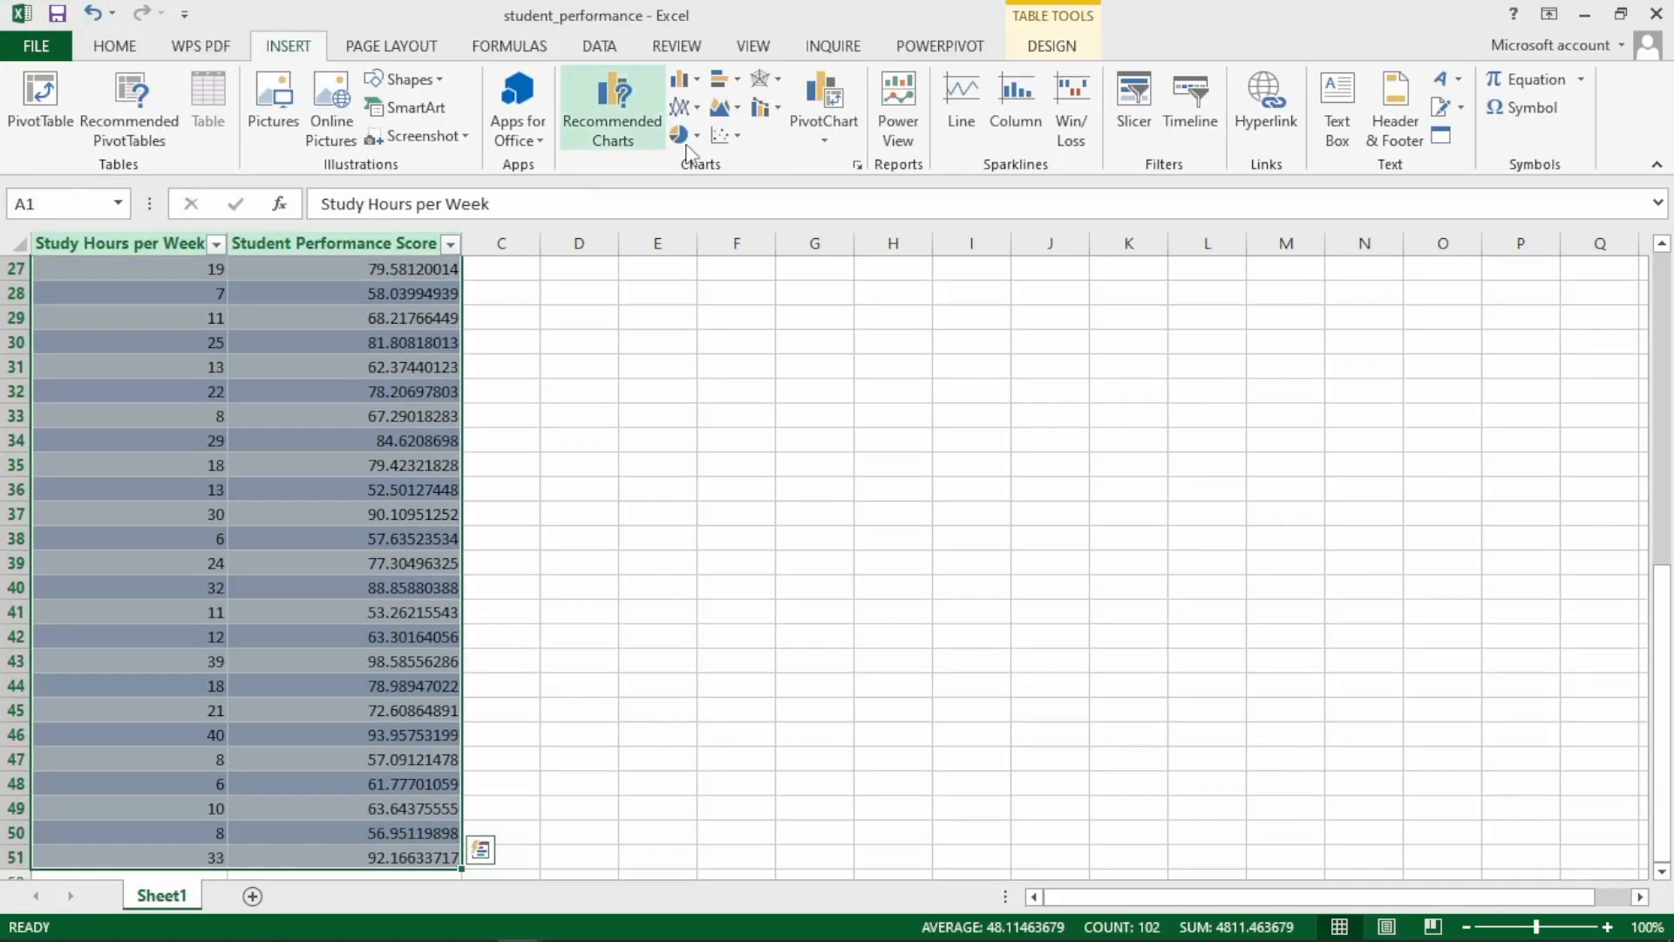
pyautogui.click(739, 148)
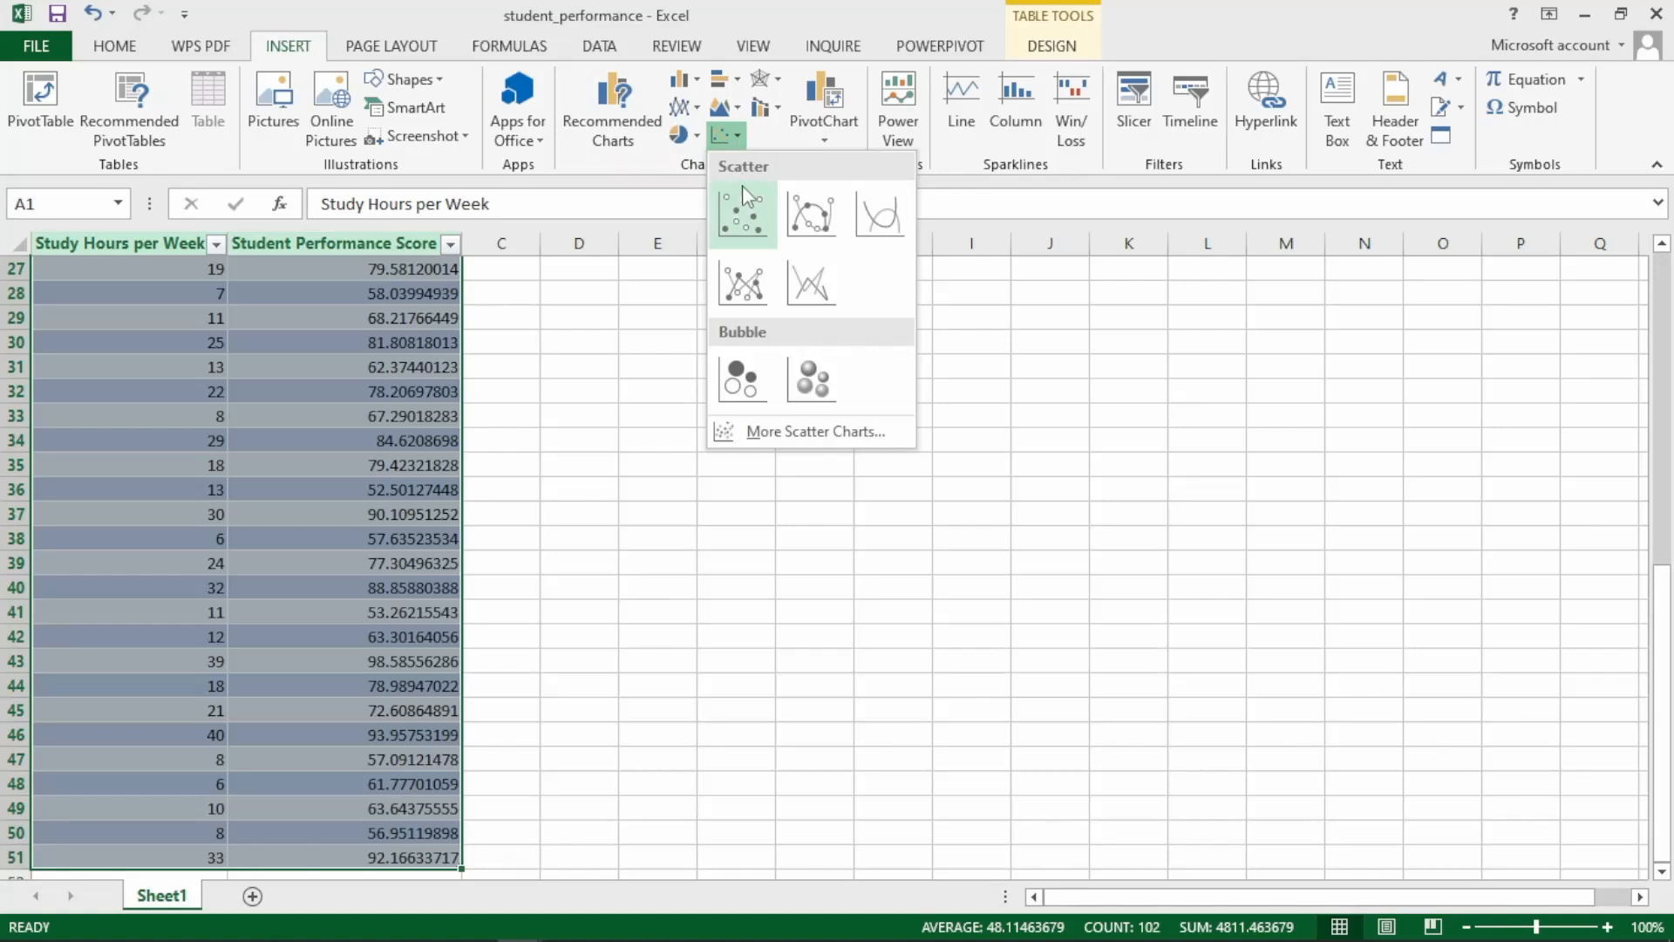
pyautogui.click(744, 214)
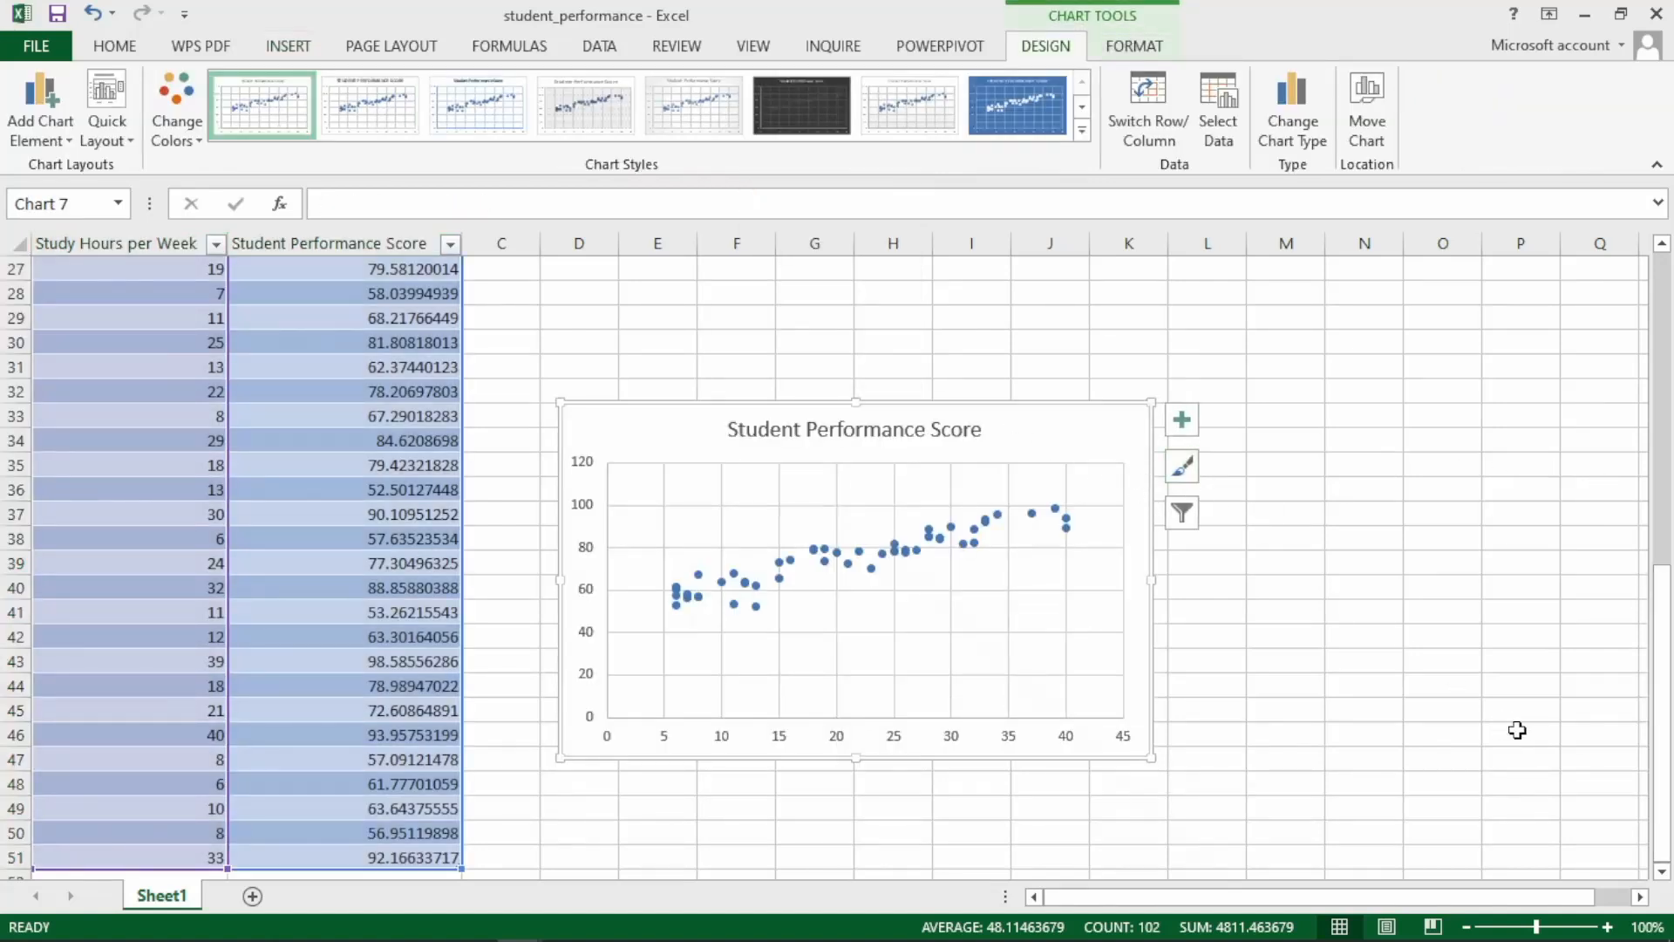
# Move the scatter chart up beside the first rows of the table, with its upper edge near row 4.
pyautogui.moveTo(1661, 641); pyautogui.dragTo(1177, 646)
pyautogui.moveTo(1017, 657); pyautogui.dragTo(1031, 284)
pyautogui.moveTo(1662, 610); pyautogui.dragTo(1629, 106)
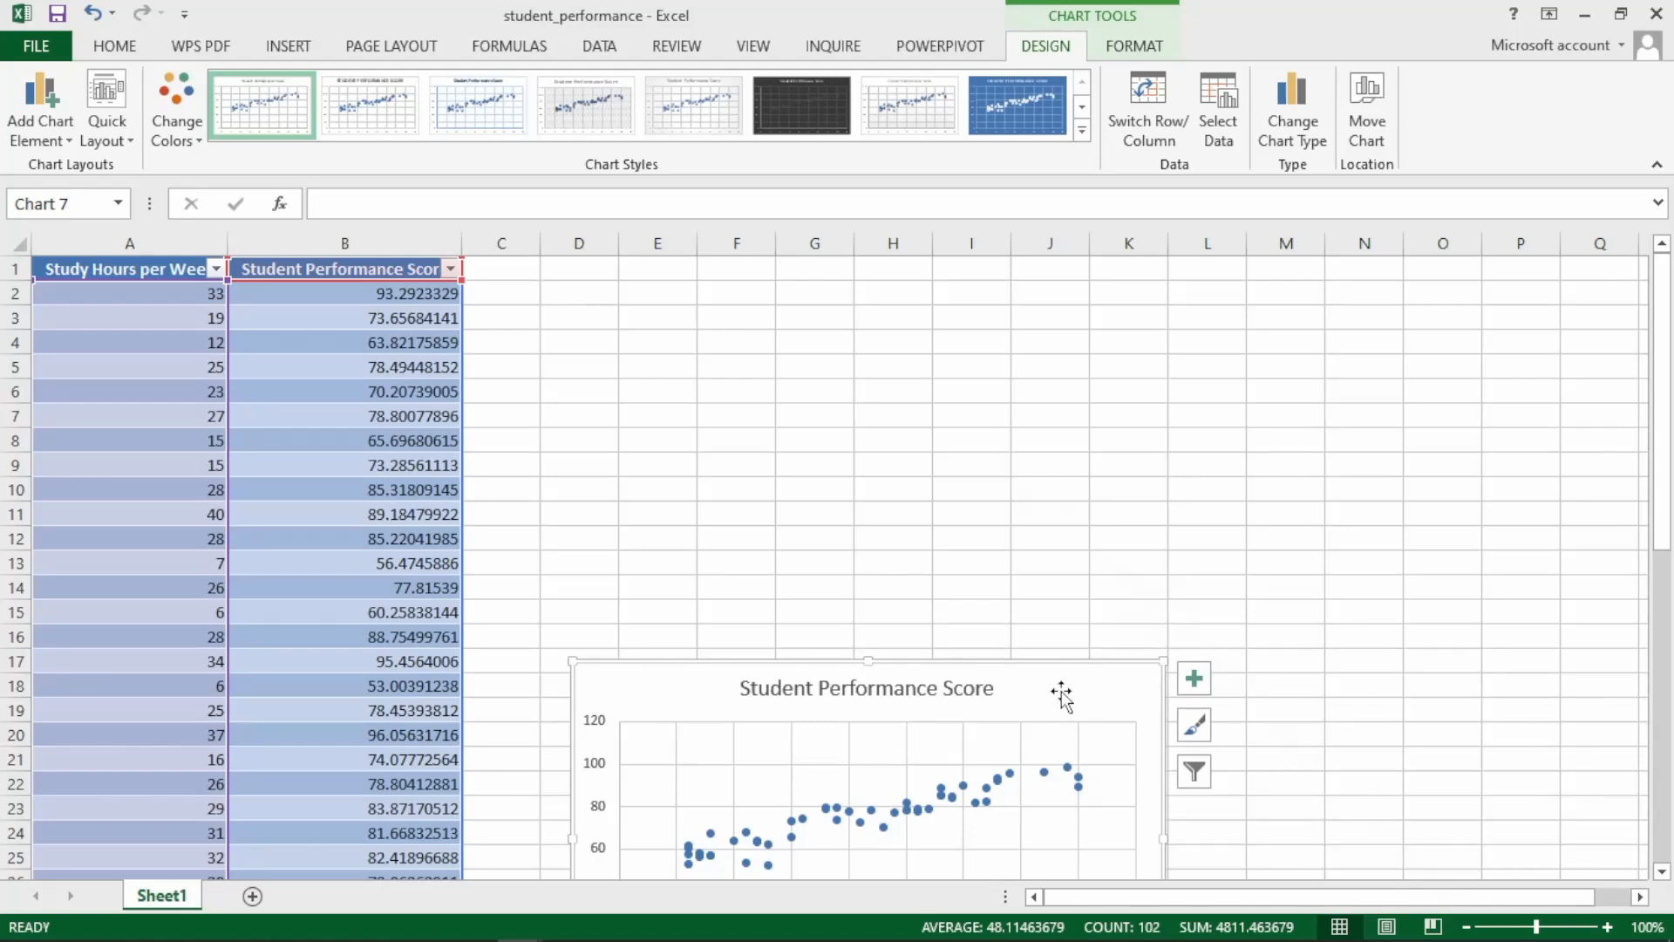
pyautogui.moveTo(1055, 694); pyautogui.dragTo(1155, 372)
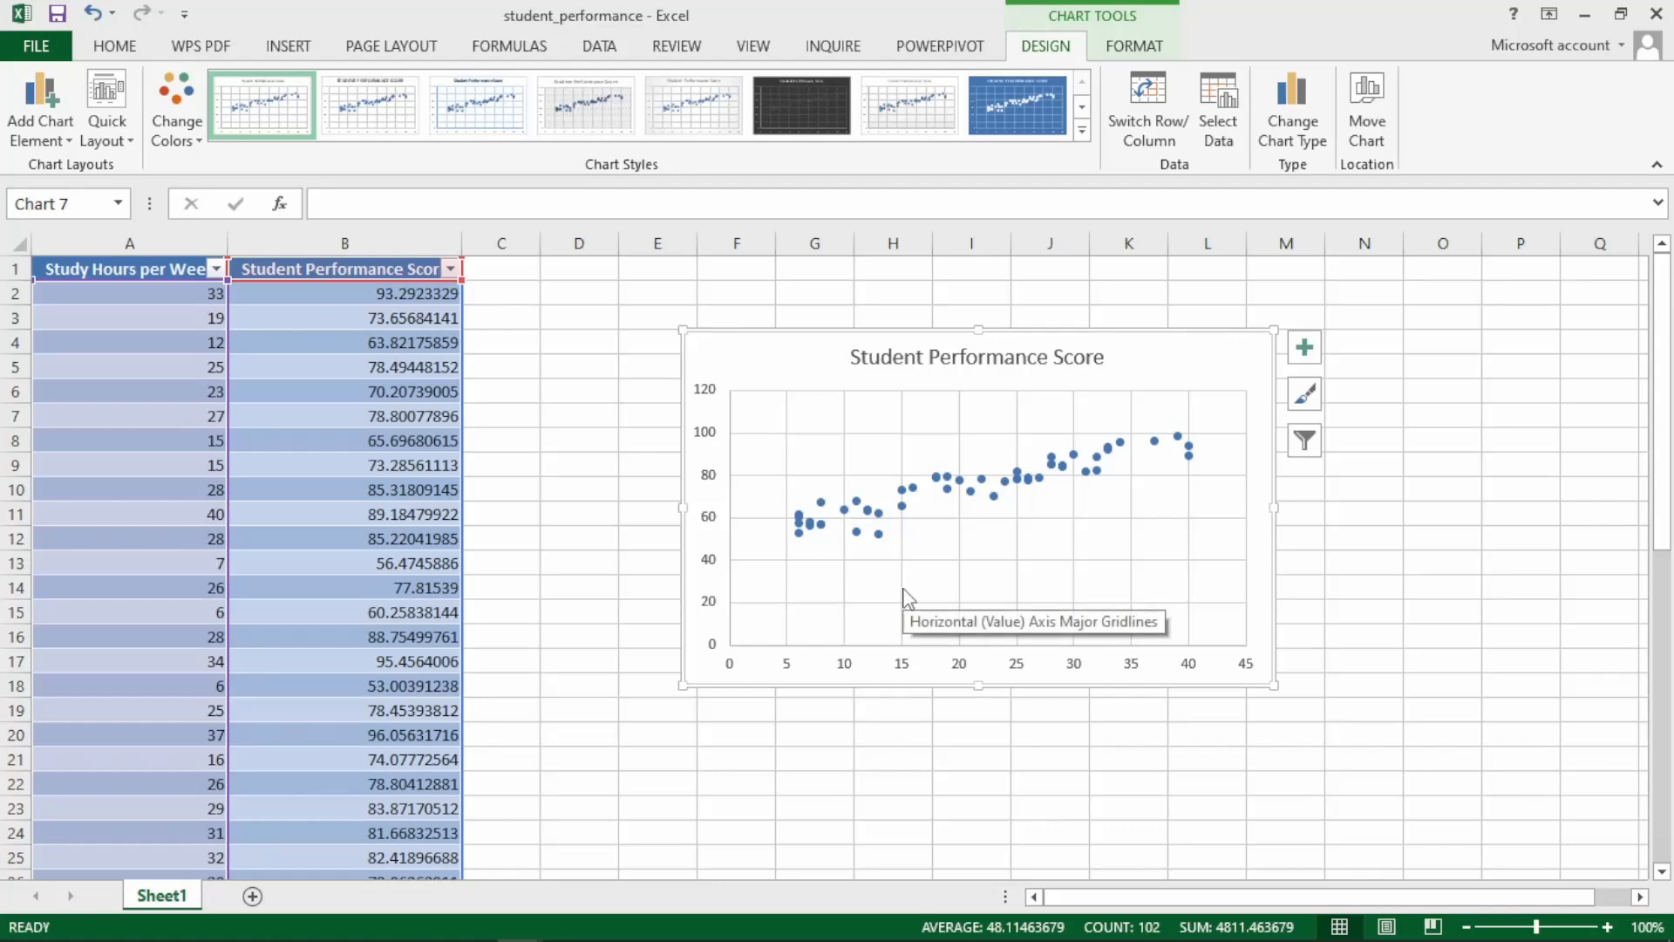
# Delete the gridlines and the title from the scatter chart.
pyautogui.click(823, 433)
pyautogui.press('Delete')
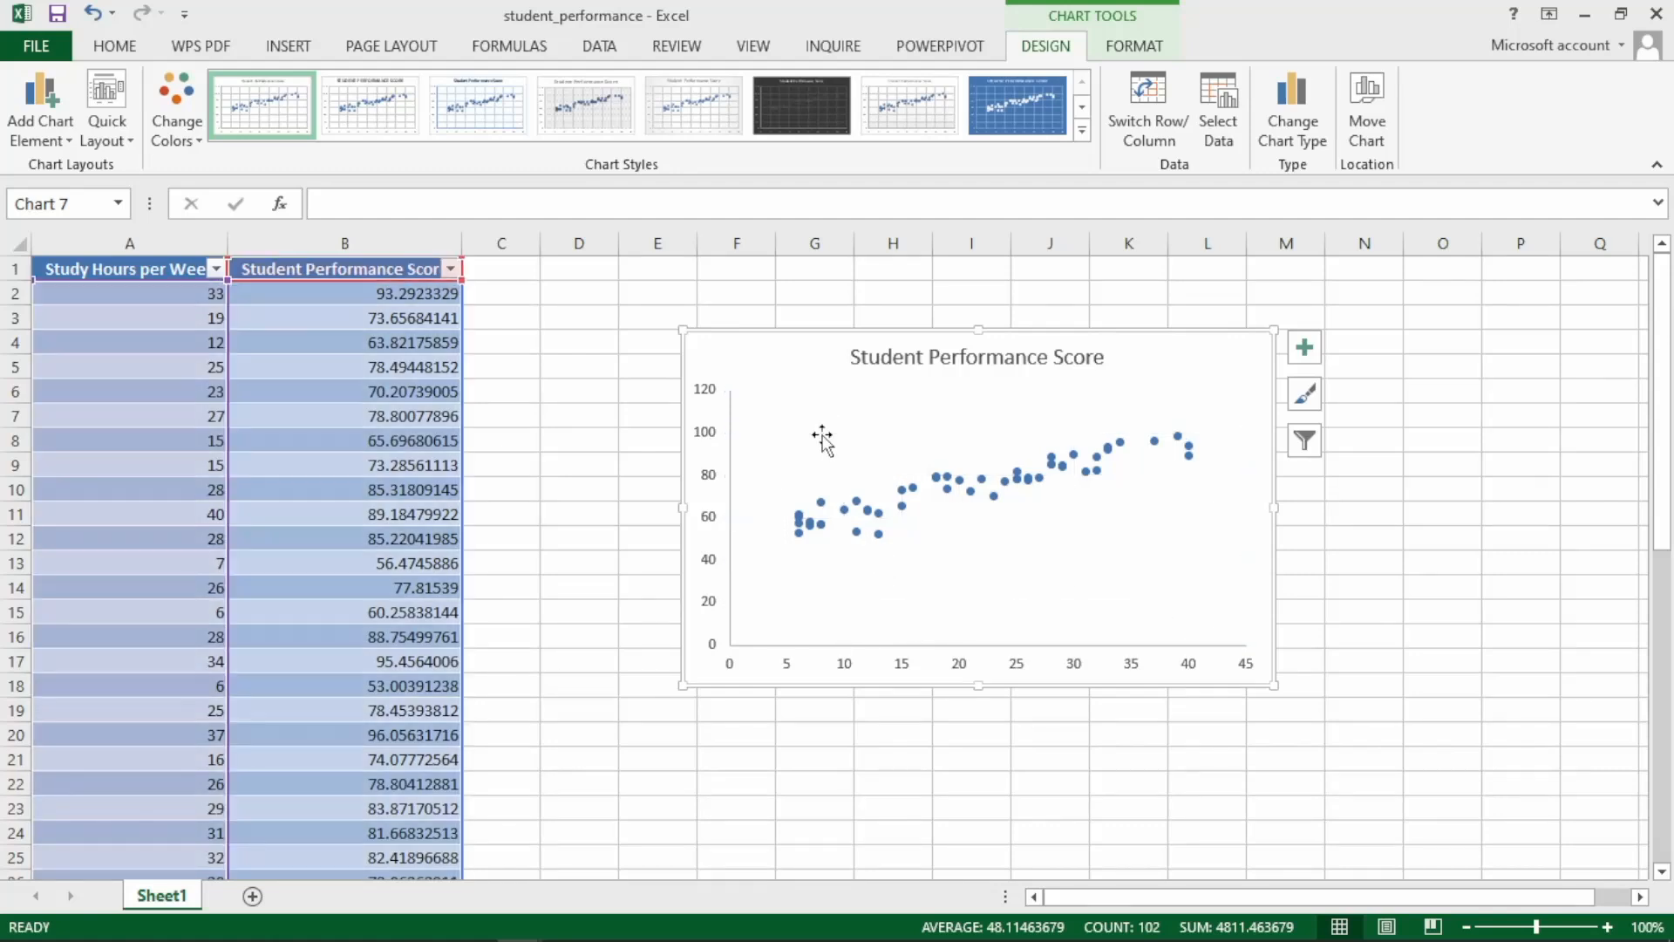
pyautogui.click(899, 358)
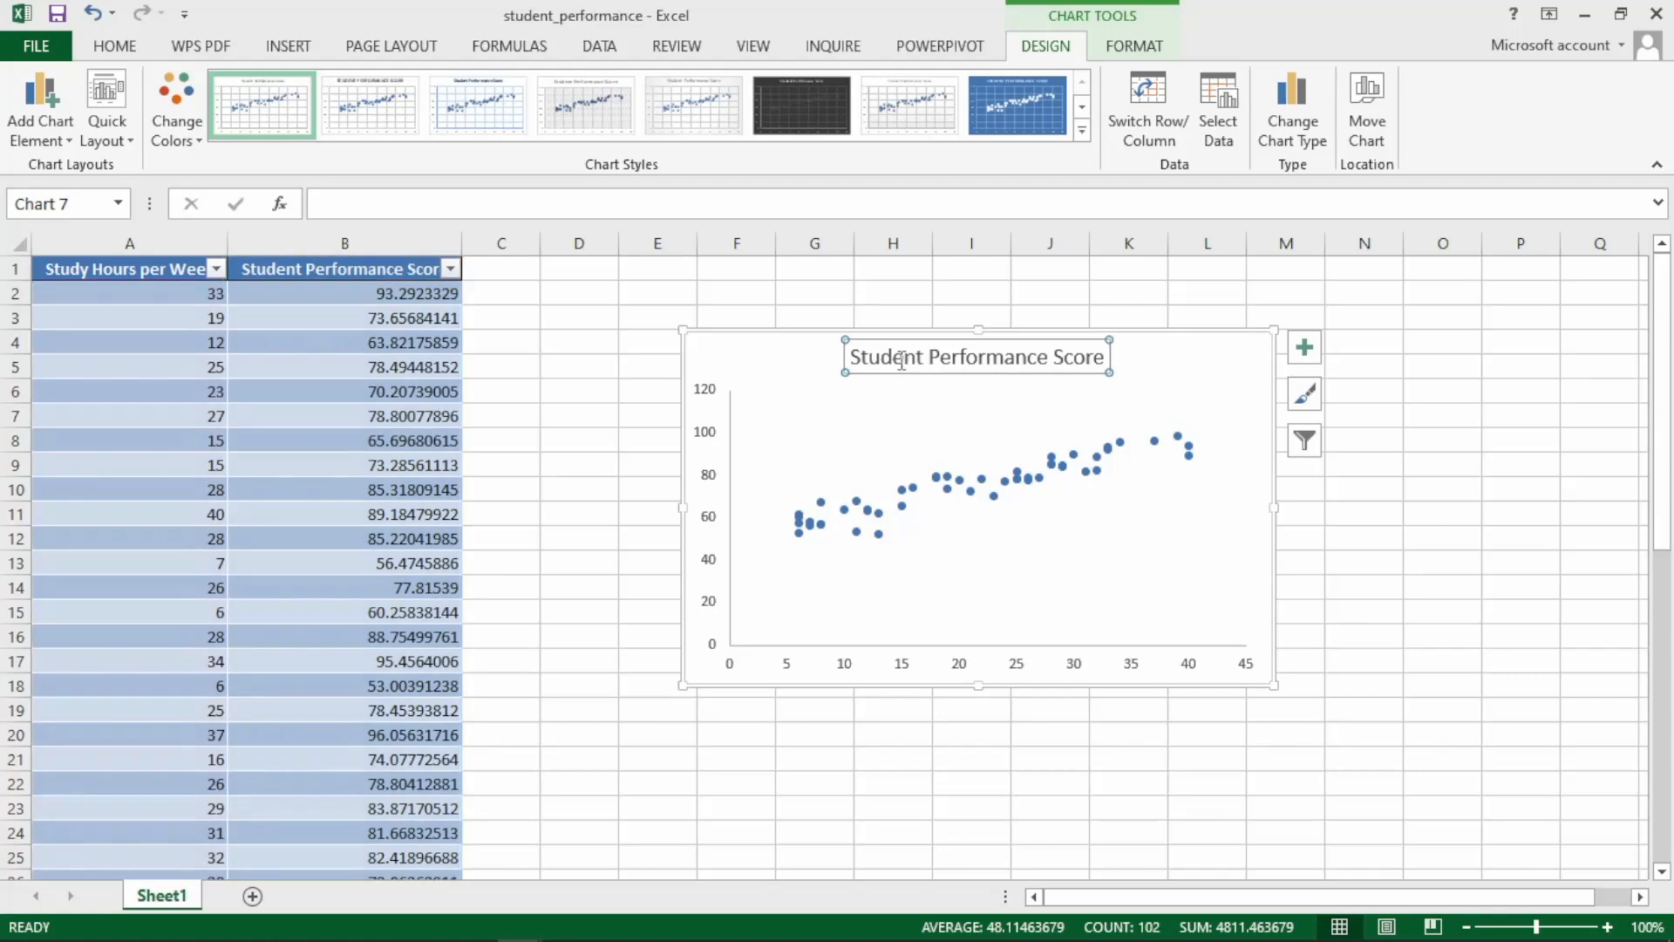
pyautogui.press('Delete')
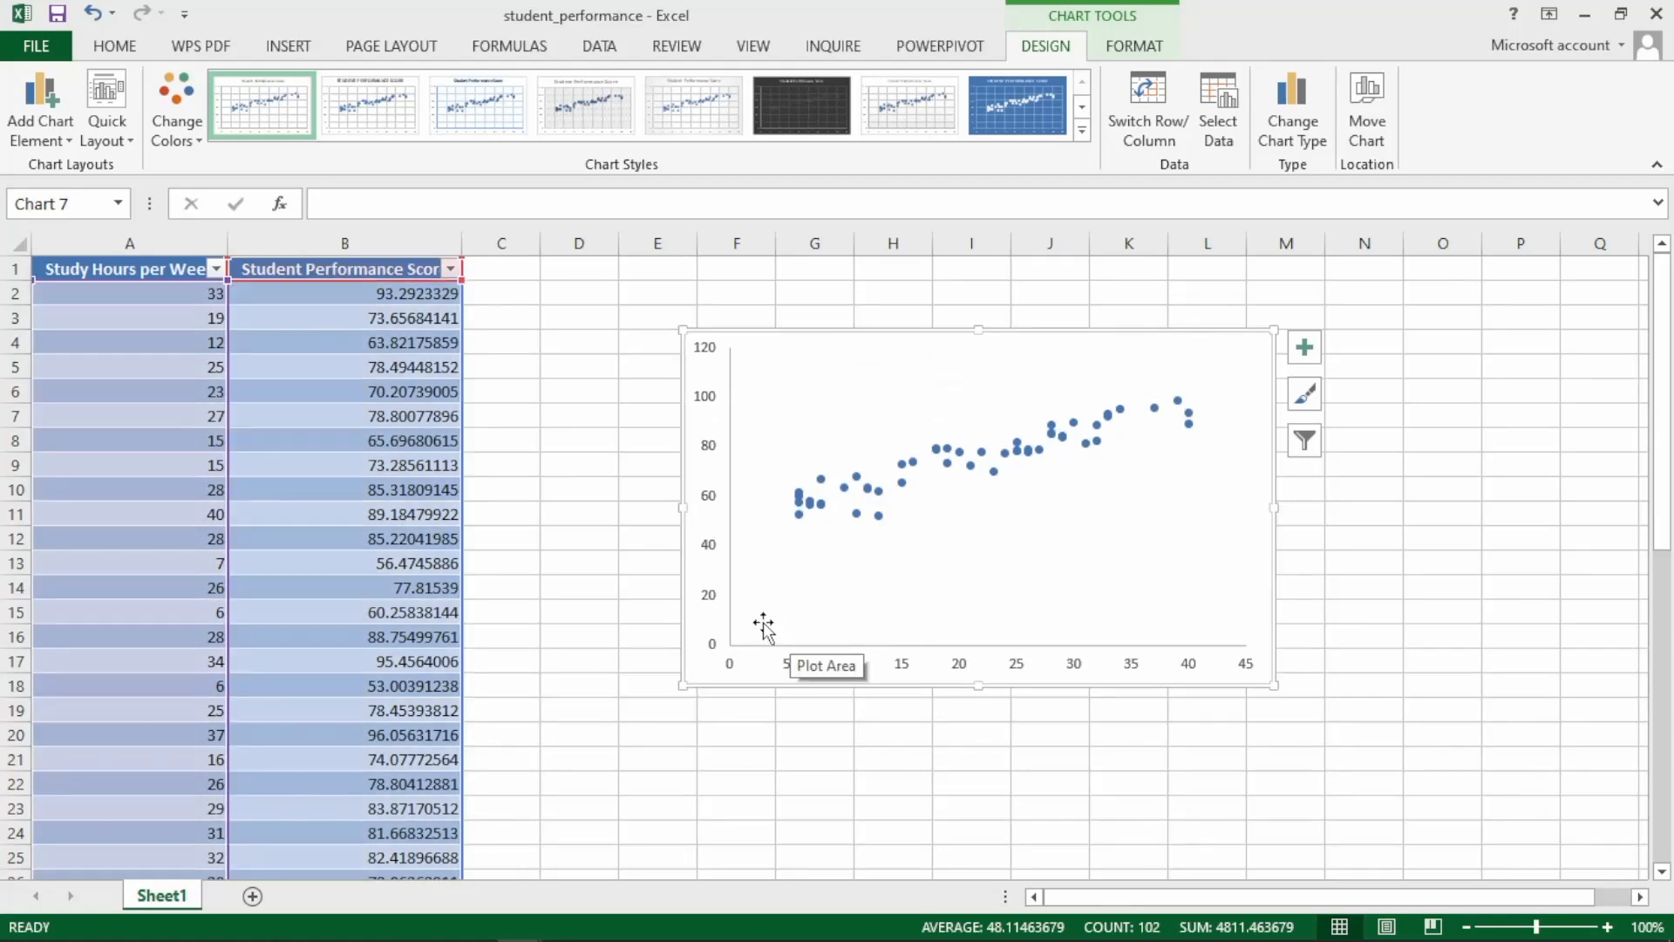
# Add a linear trendline to the data series and display its equation and R-squared value on the chart.
pyautogui.rightClick(997, 472)
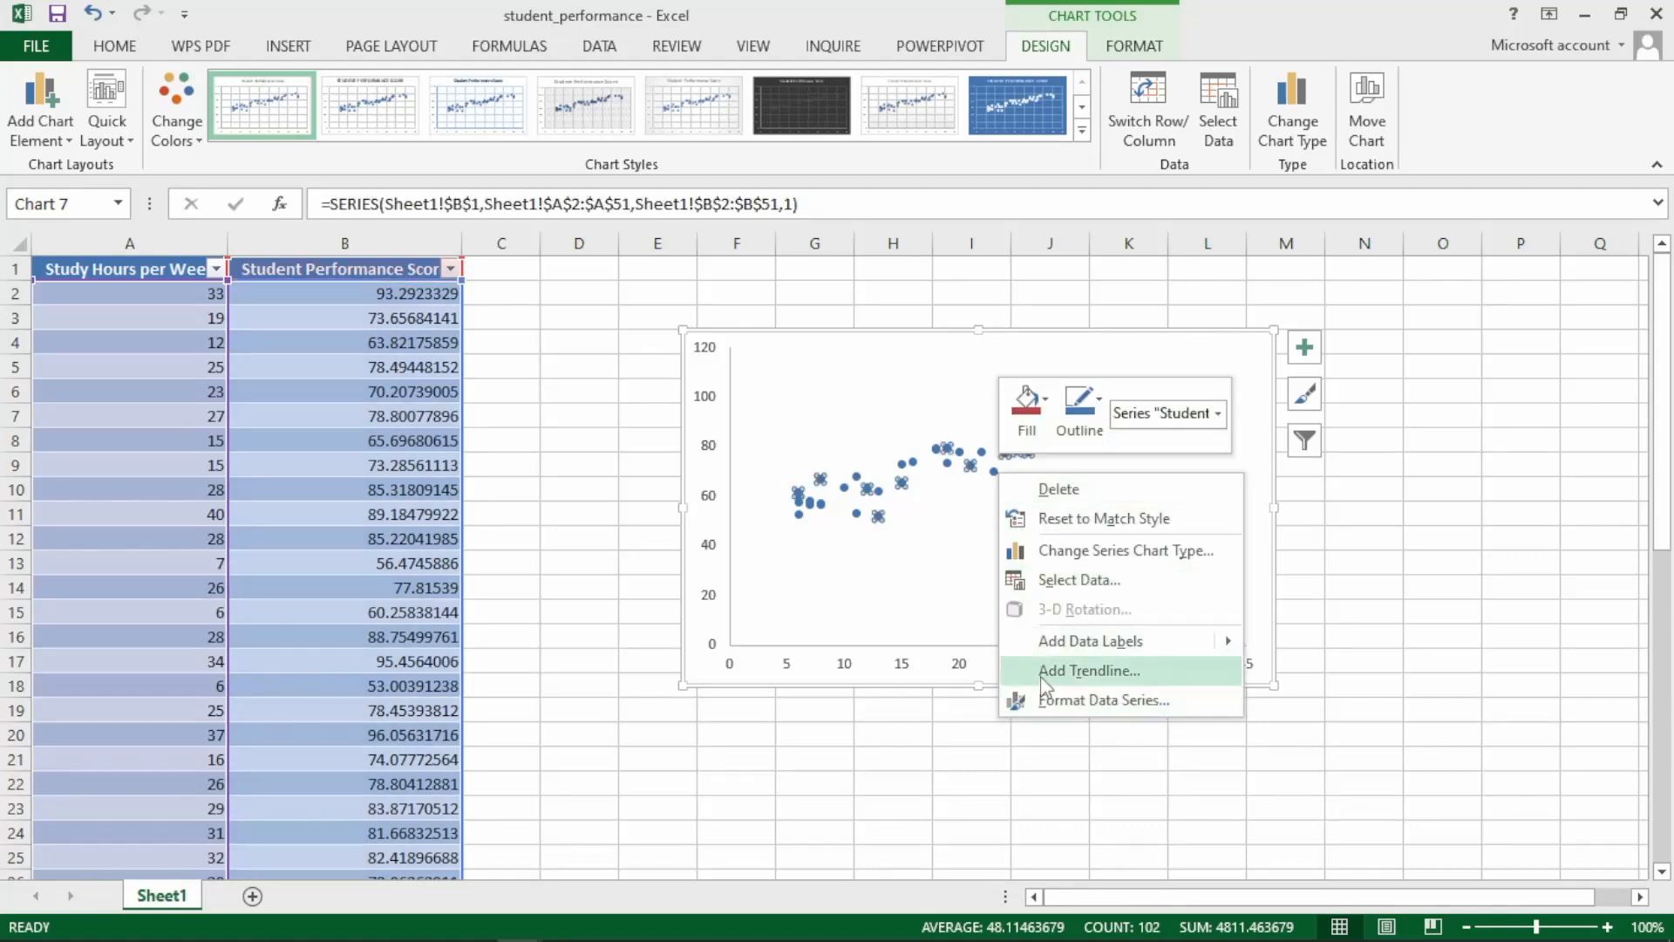
pyautogui.press('Escape')
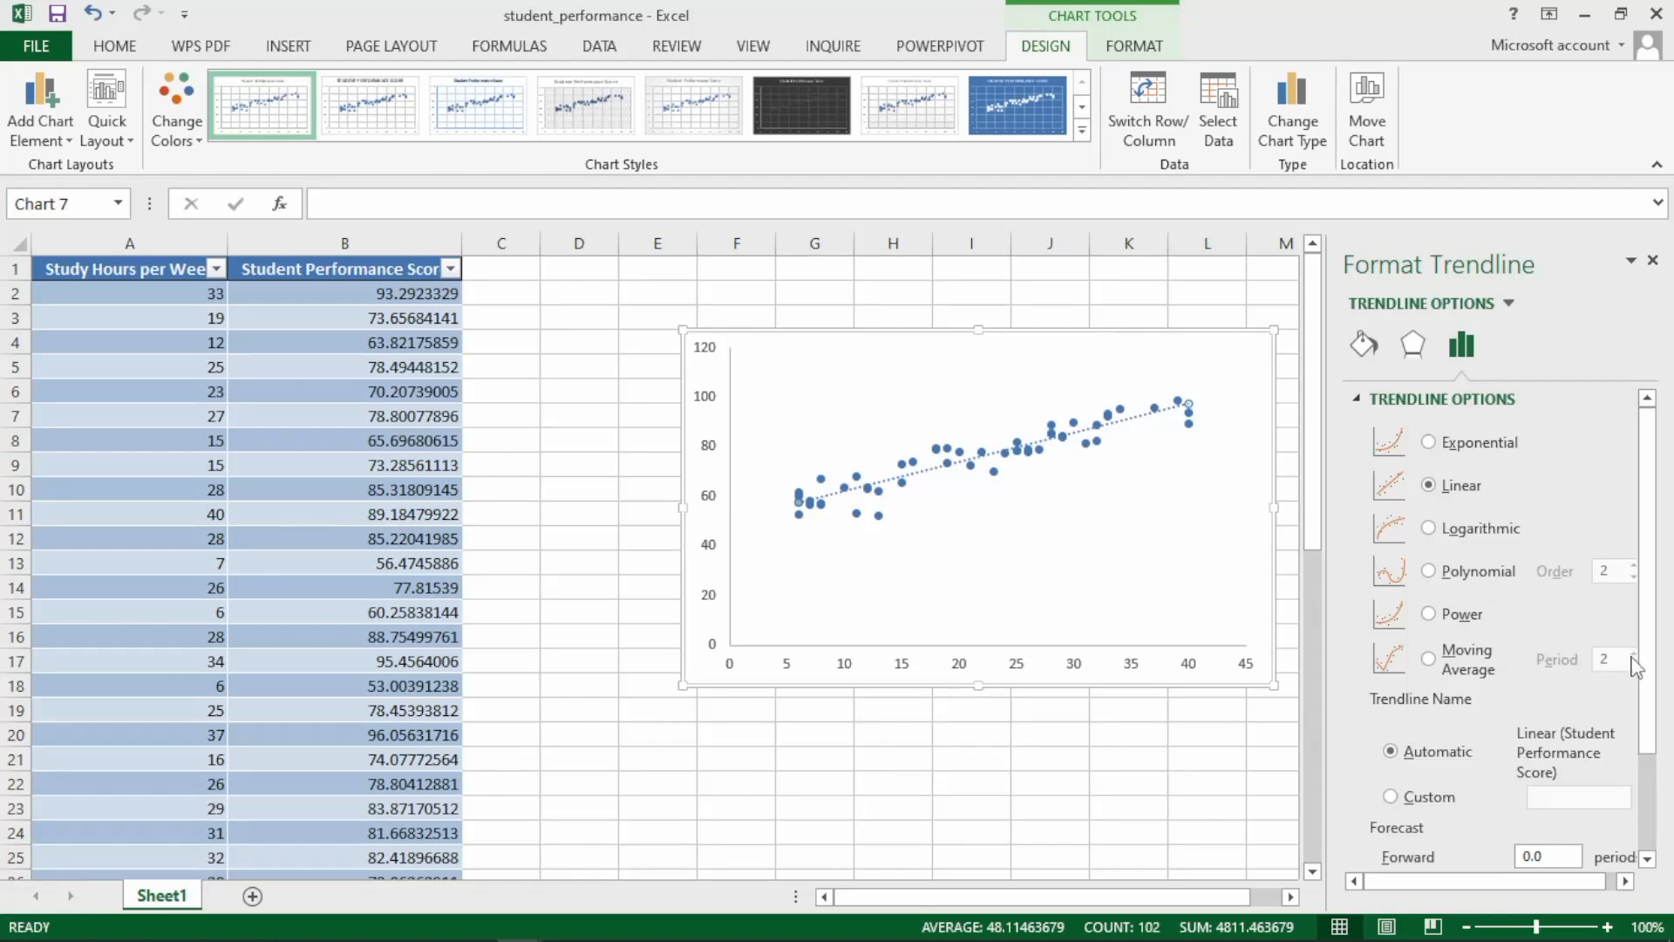
pyautogui.scroll(-3, 1658, 795)
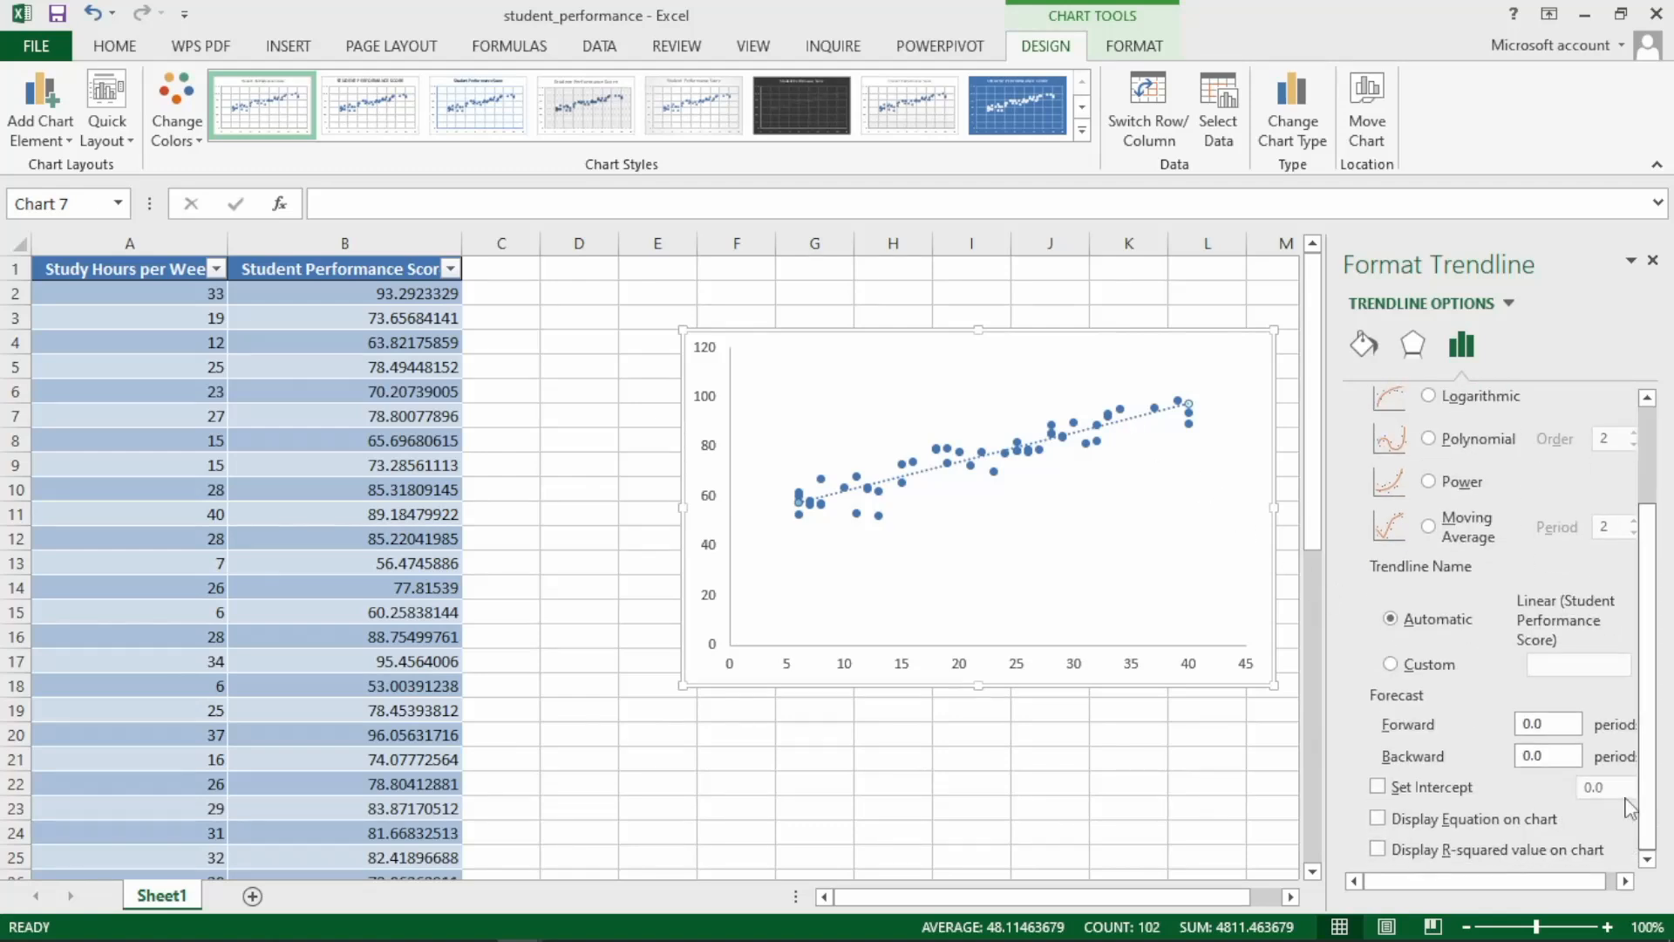
pyautogui.click(1378, 819)
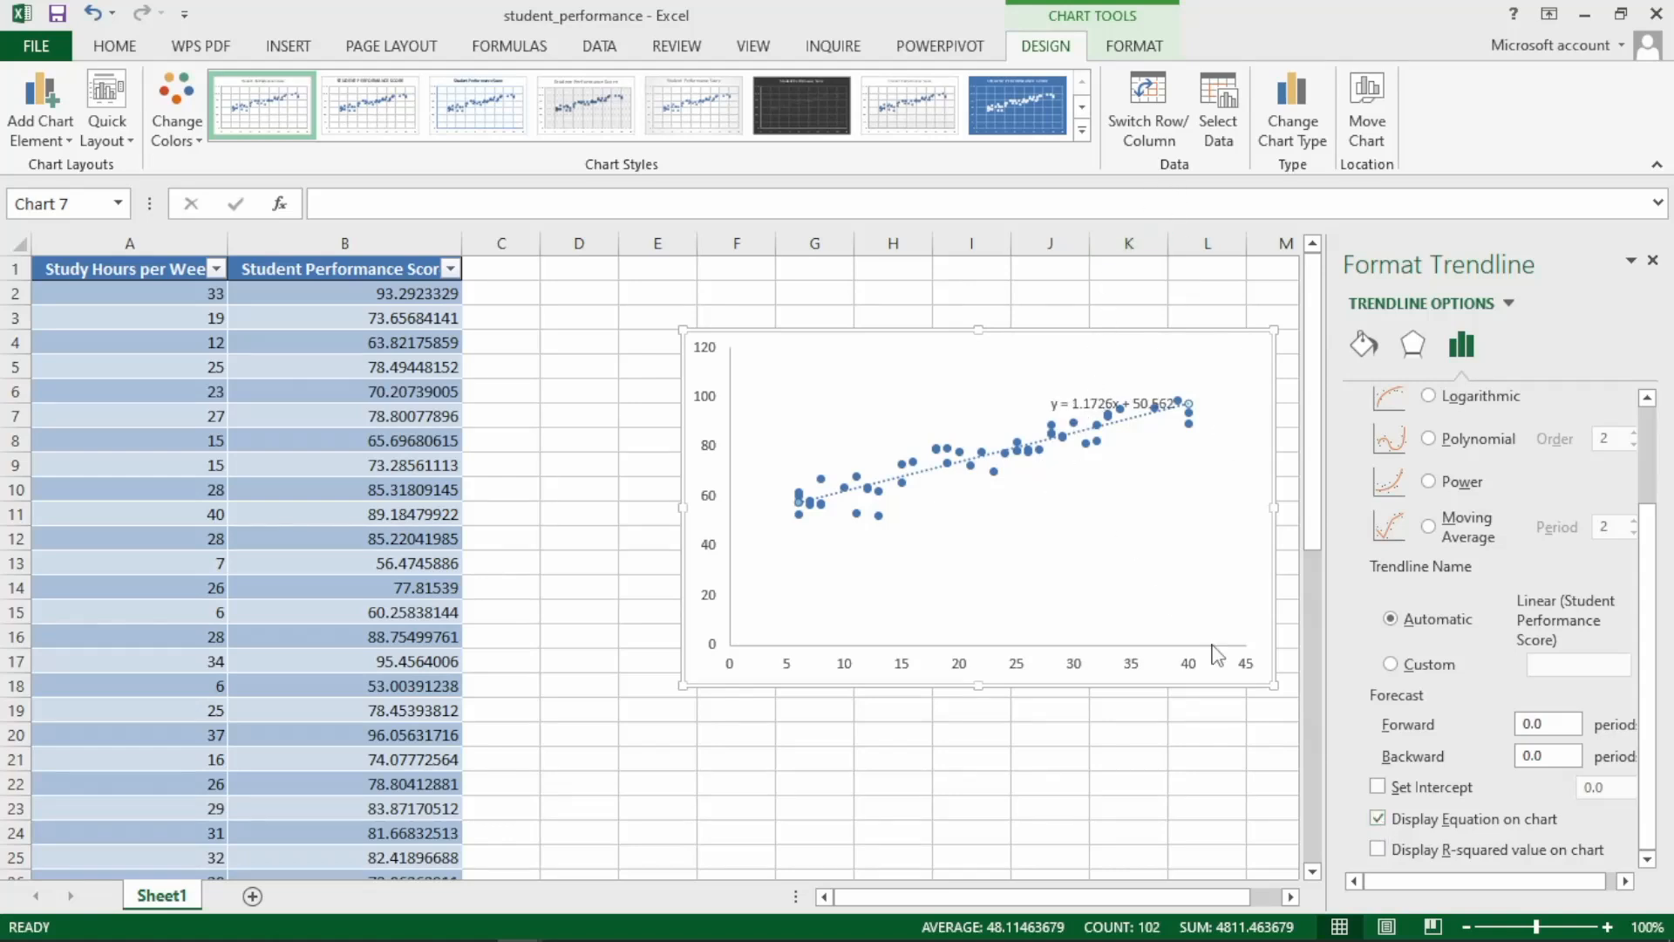
pyautogui.click(1378, 848)
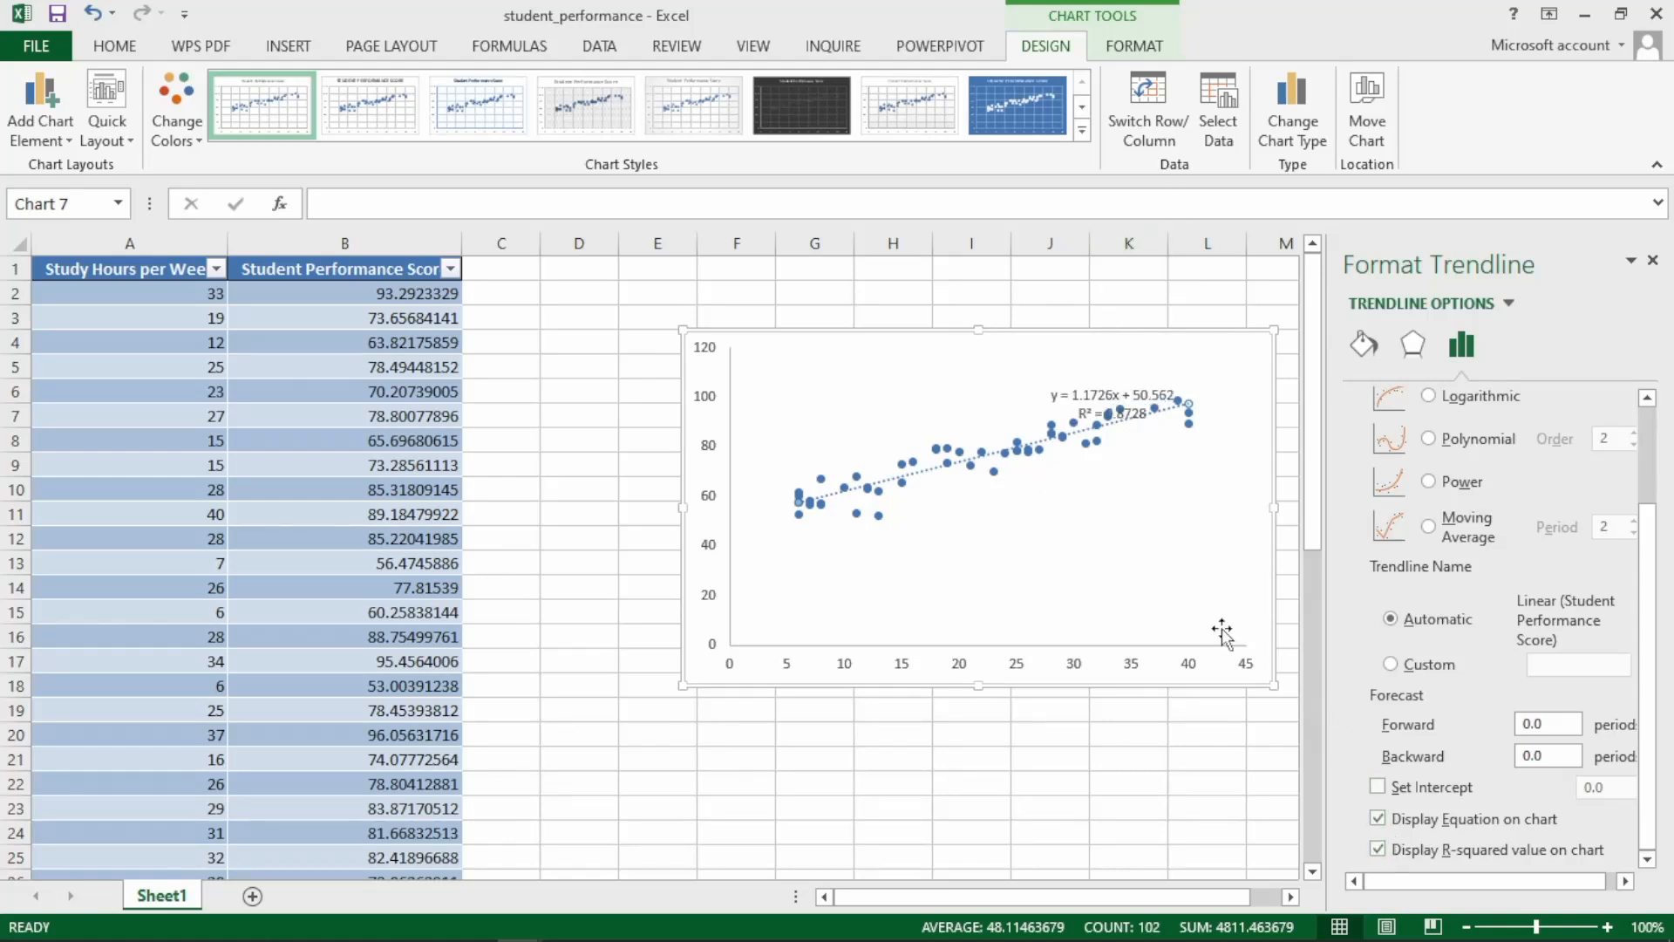
# Format the trendline equation label as 16 pt bold and place it in the plot's empty upper-left area.
pyautogui.click(1106, 392)
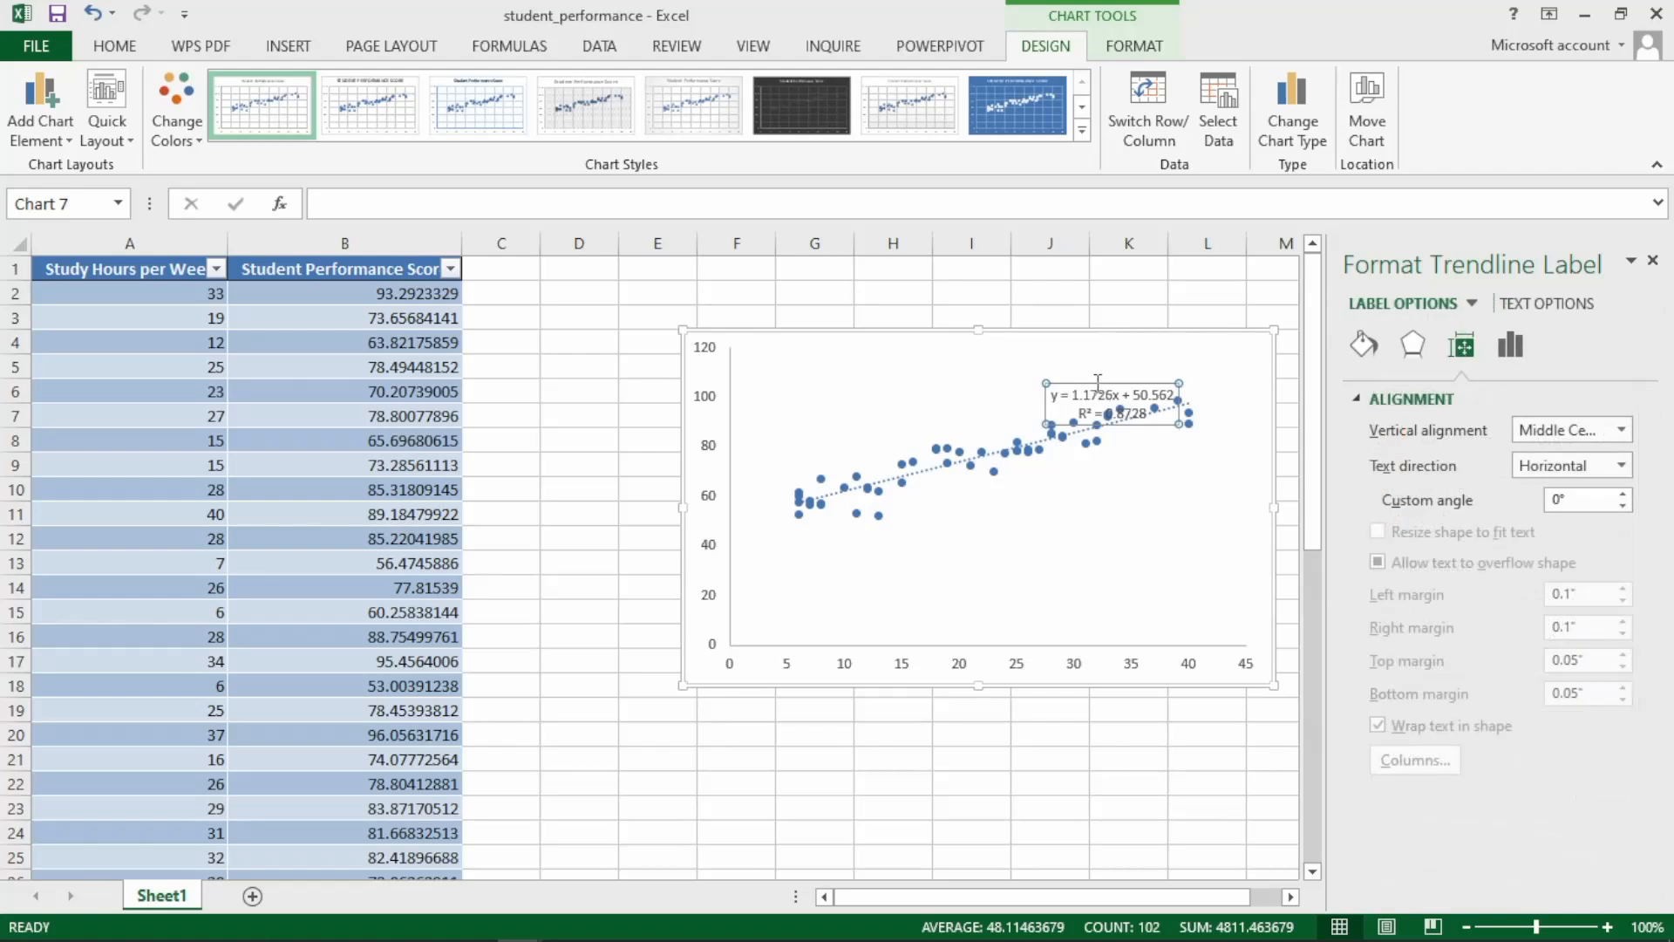
pyautogui.moveTo(1085, 381); pyautogui.dragTo(852, 367)
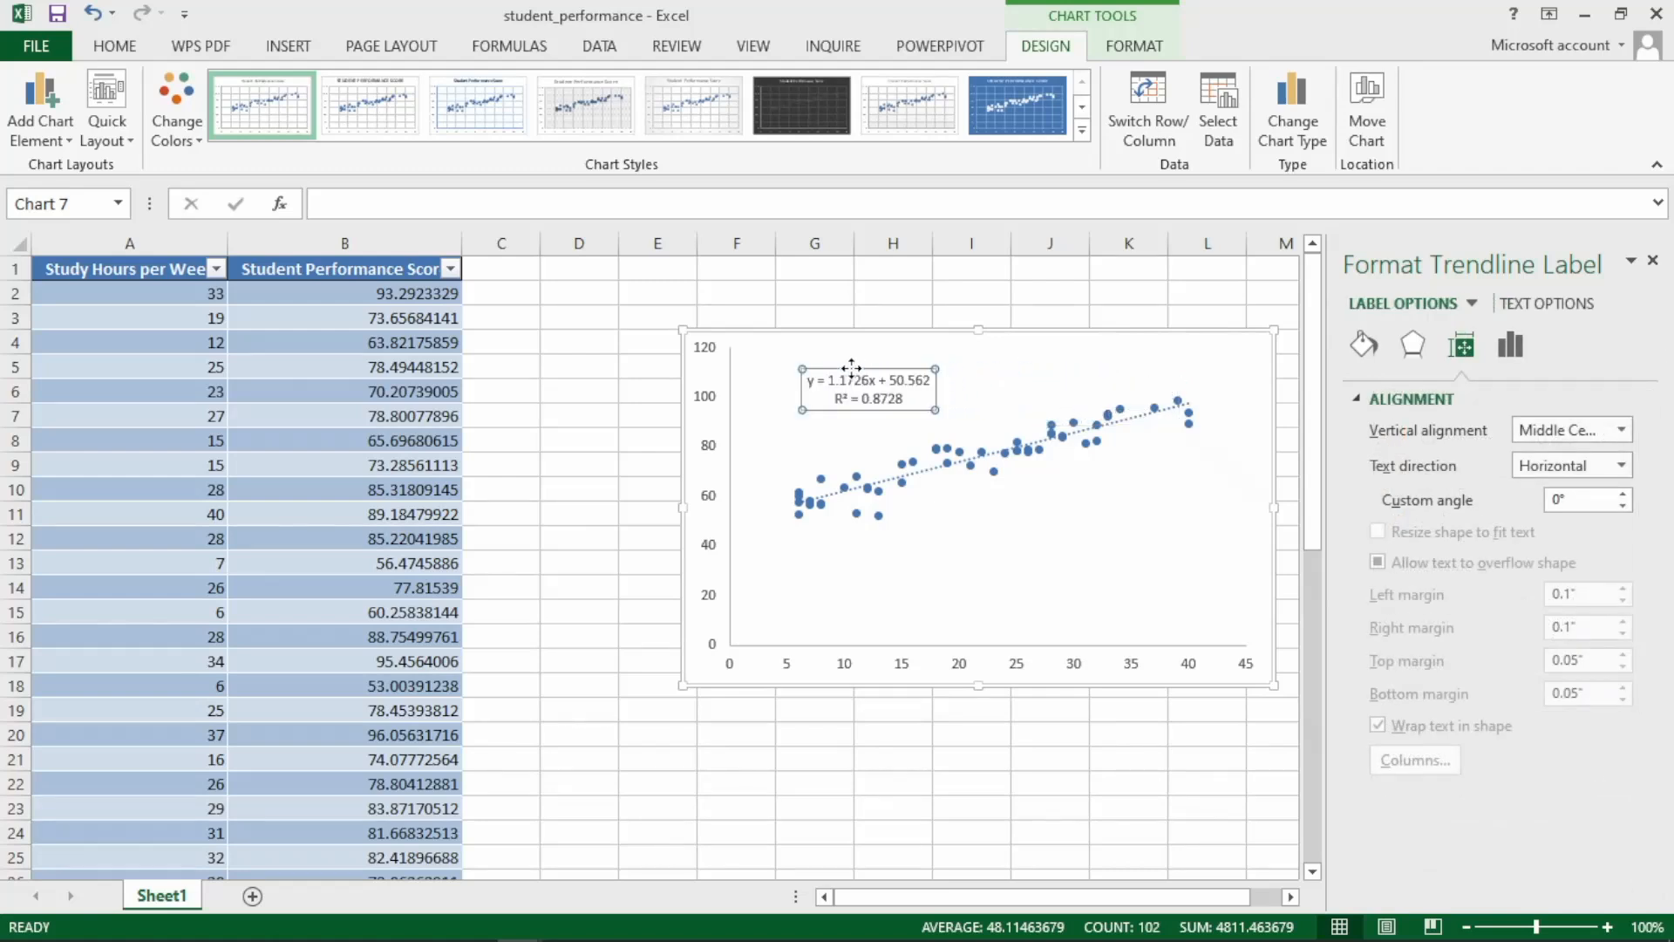
pyautogui.click(125, 49)
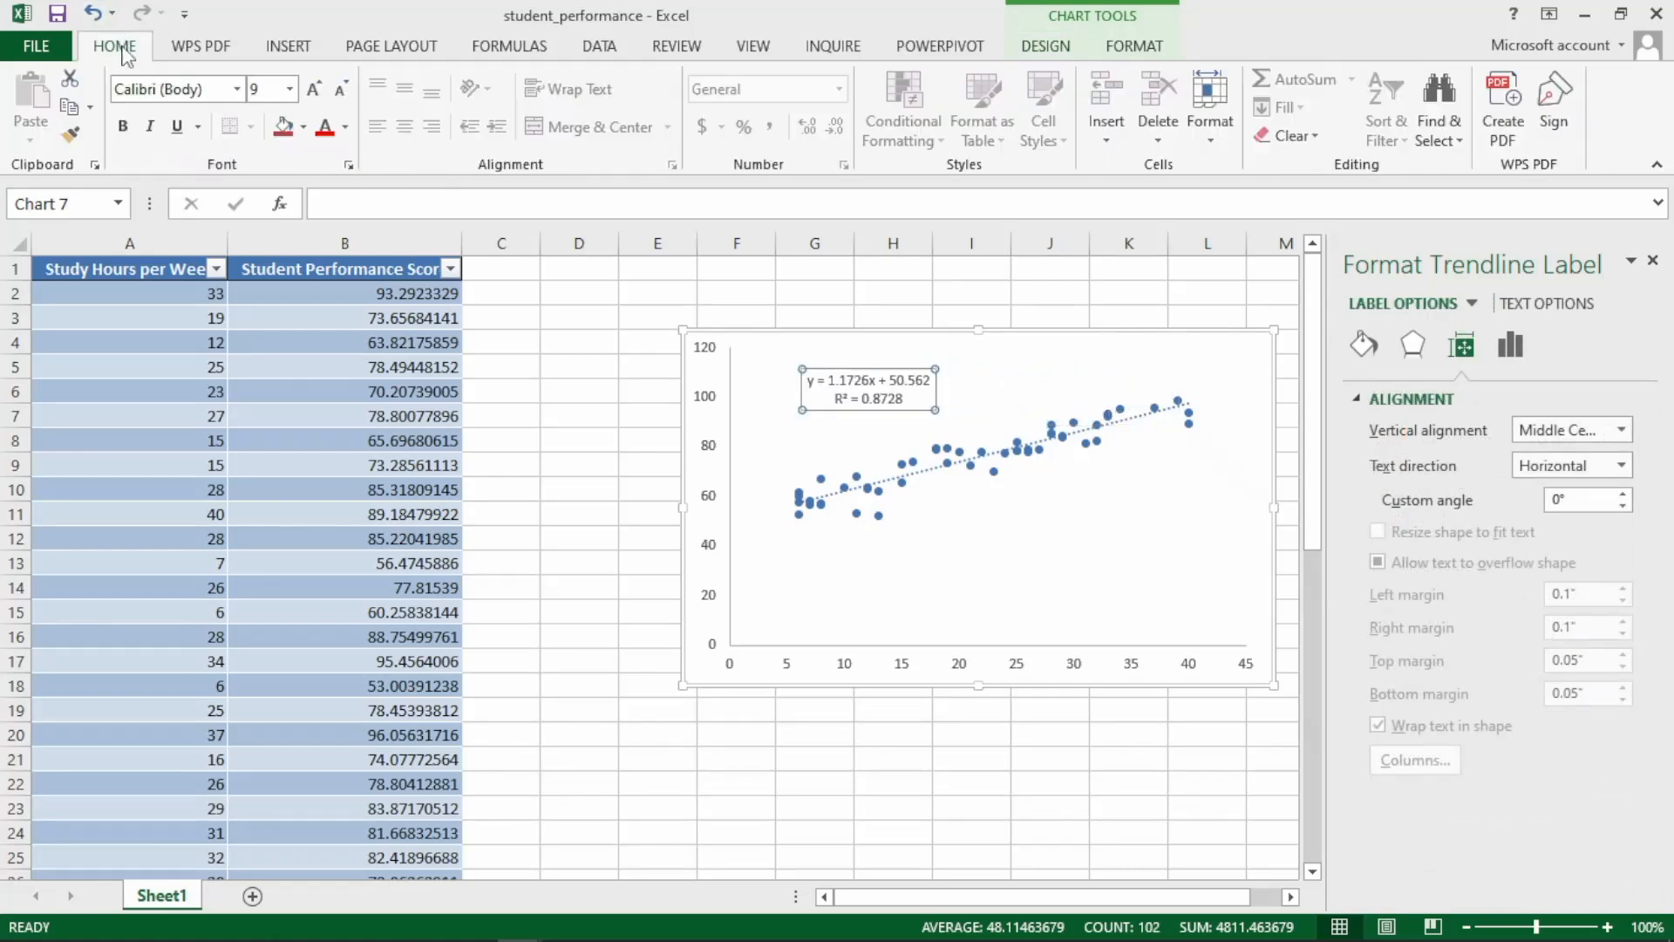
pyautogui.click(290, 89)
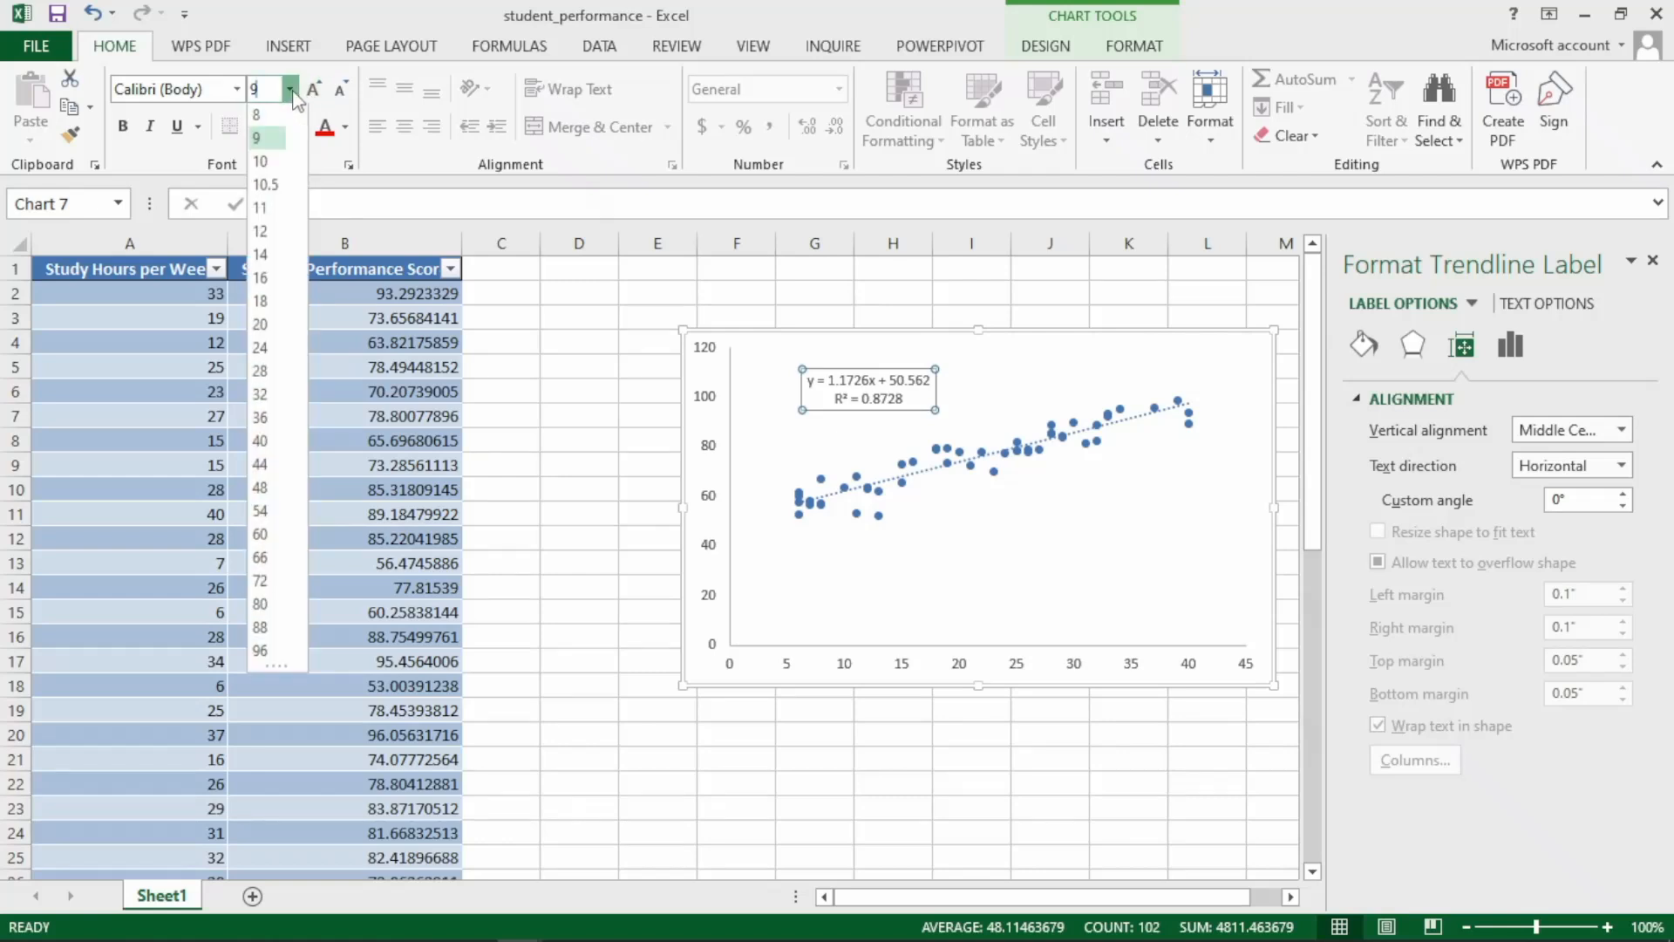
pyautogui.click(264, 281)
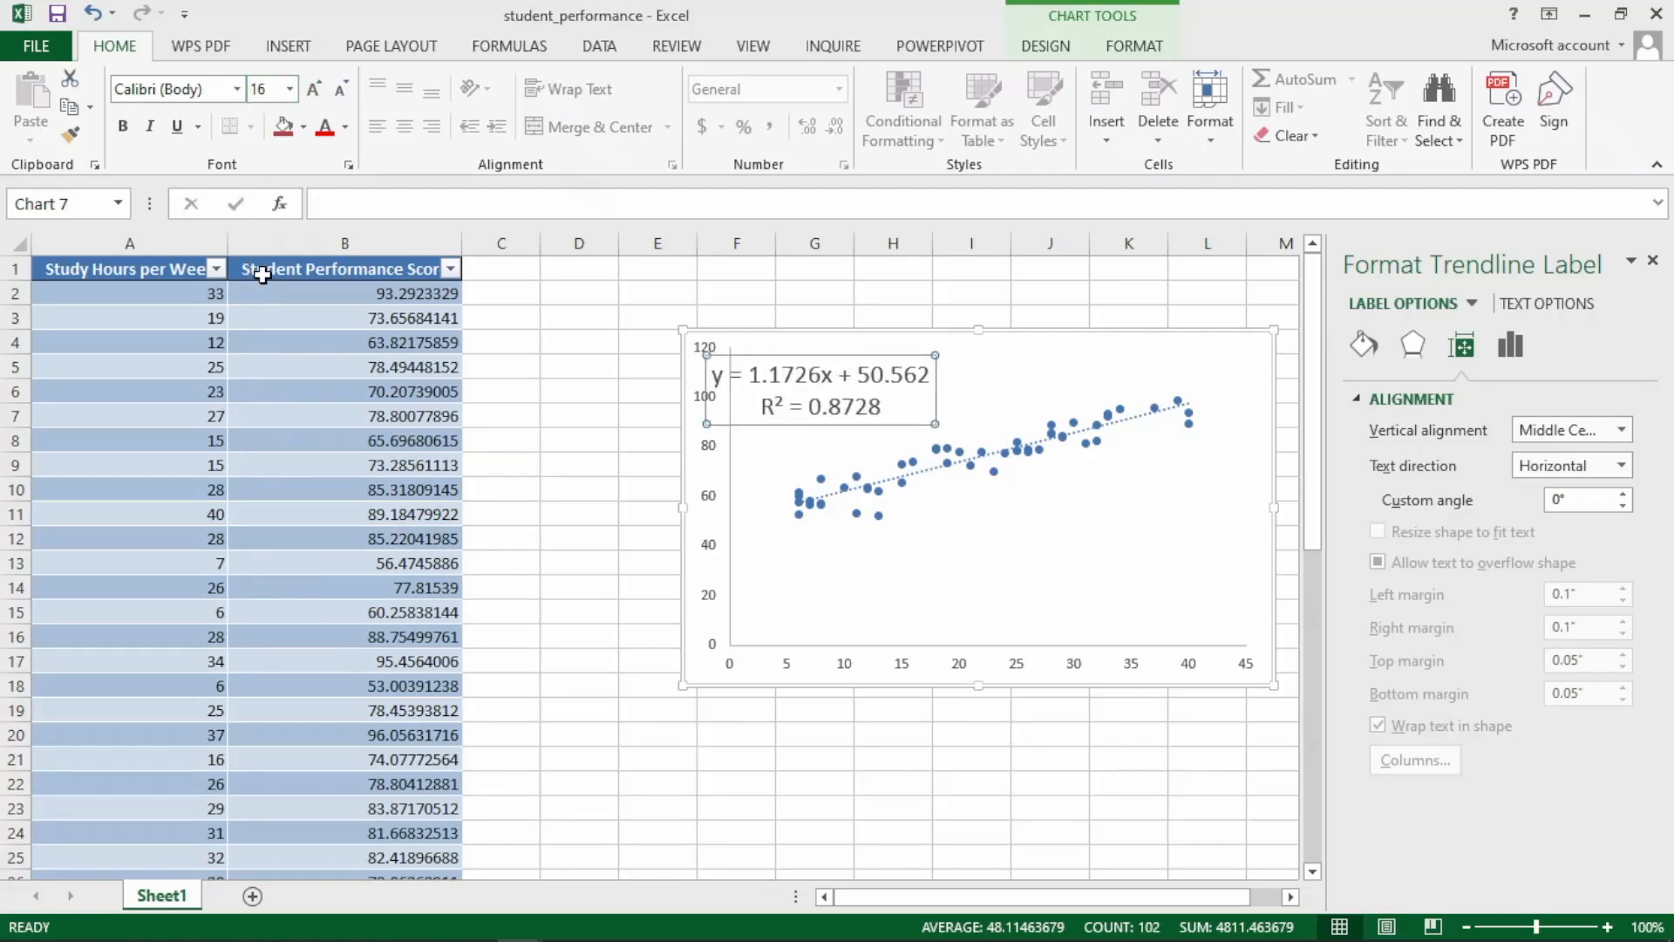
pyautogui.click(123, 126)
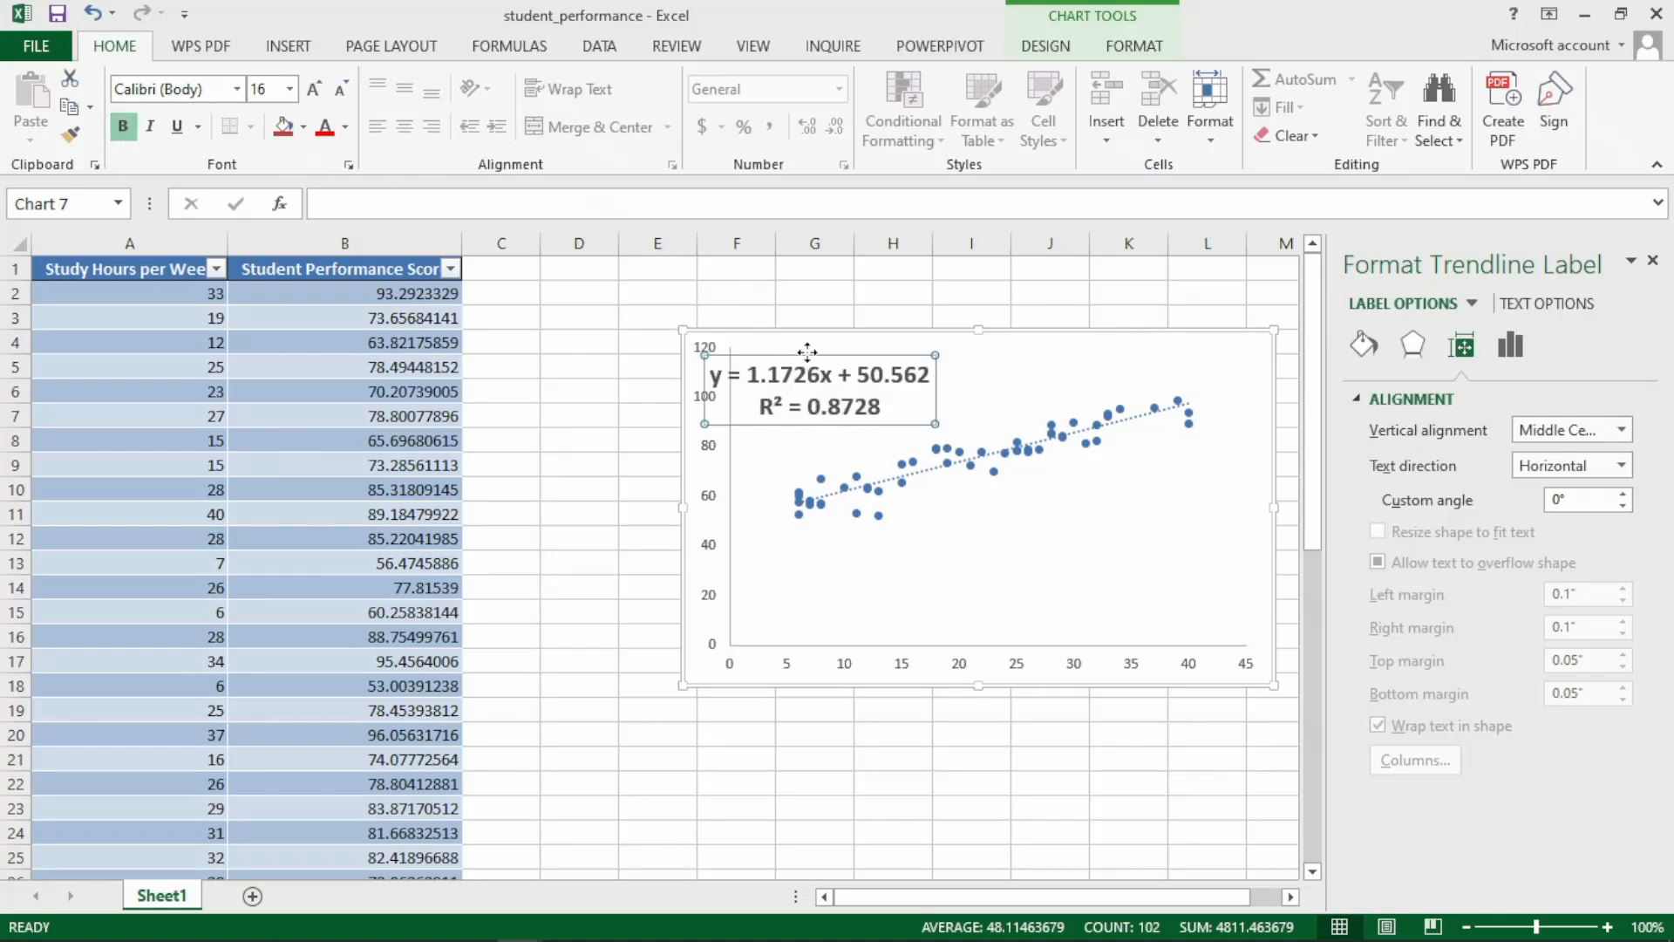
pyautogui.moveTo(808, 351); pyautogui.dragTo(881, 346)
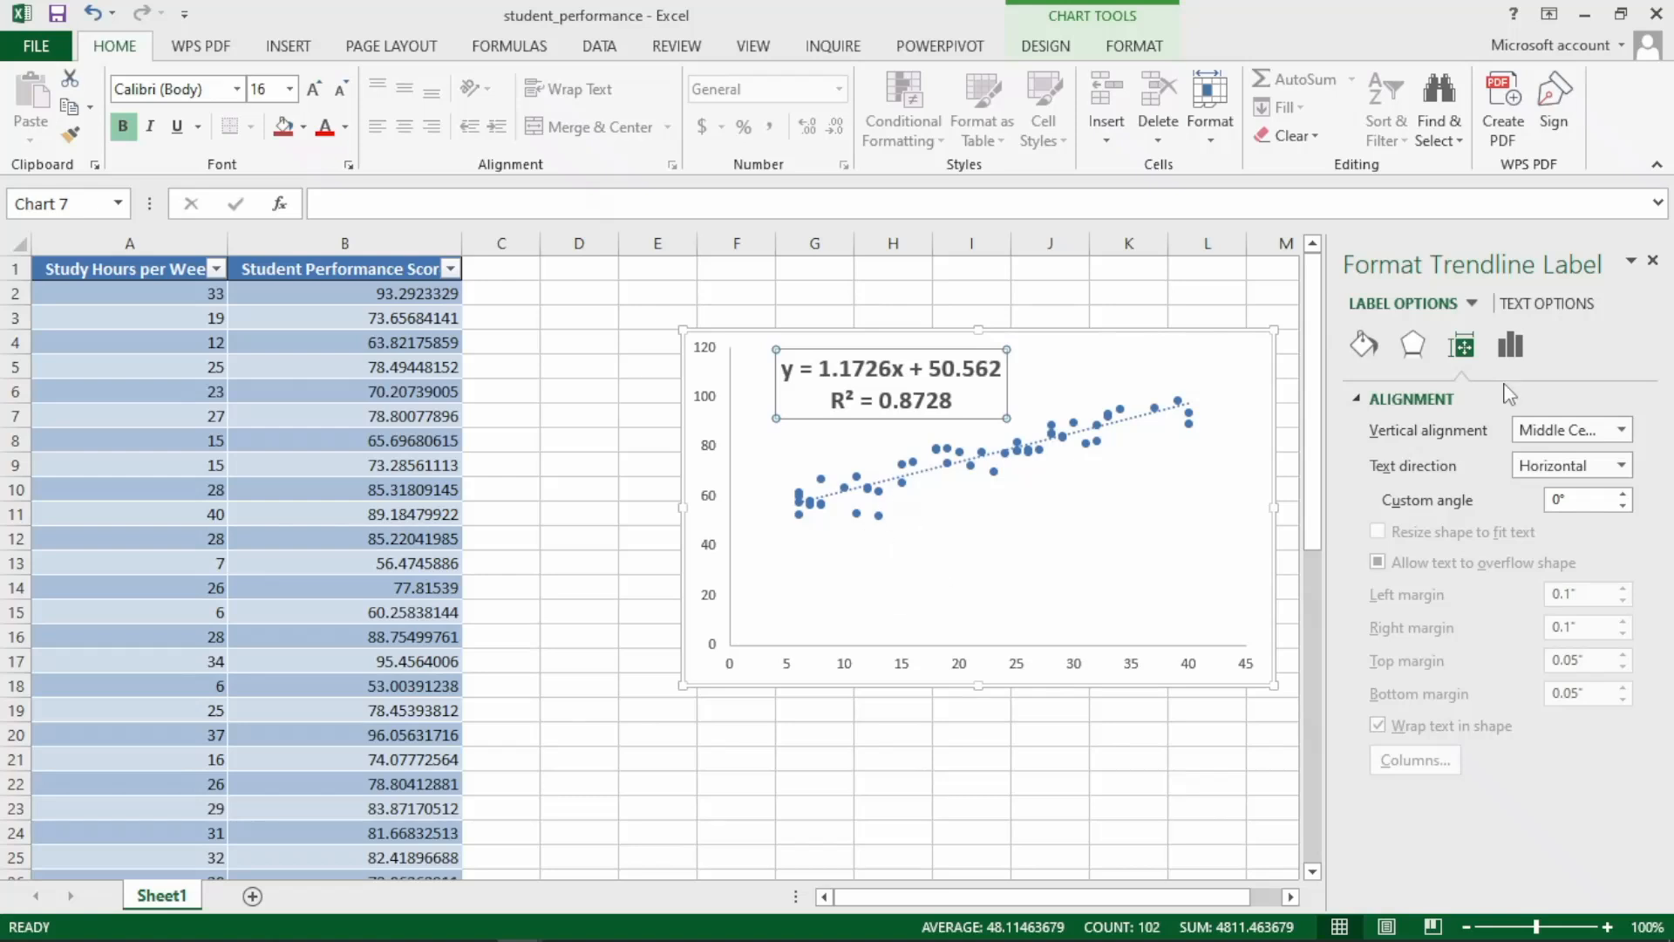
# Set the minimum bound of the chart's horizontal axis to 6.
pyautogui.doubleClick(1021, 671)
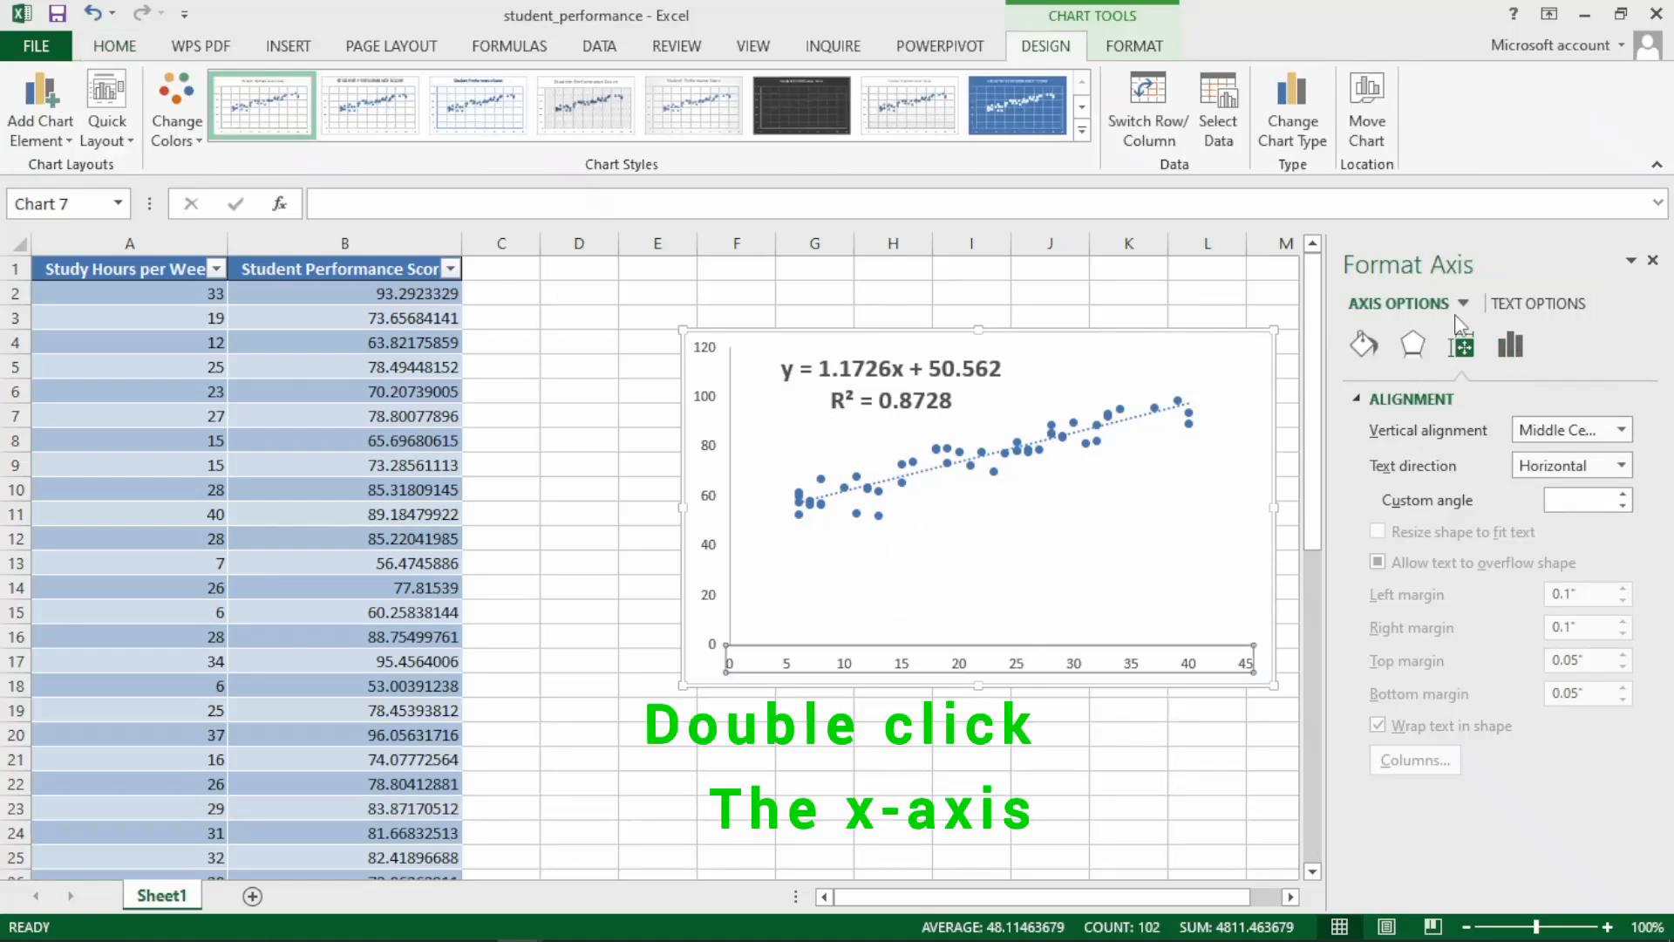
pyautogui.click(1512, 343)
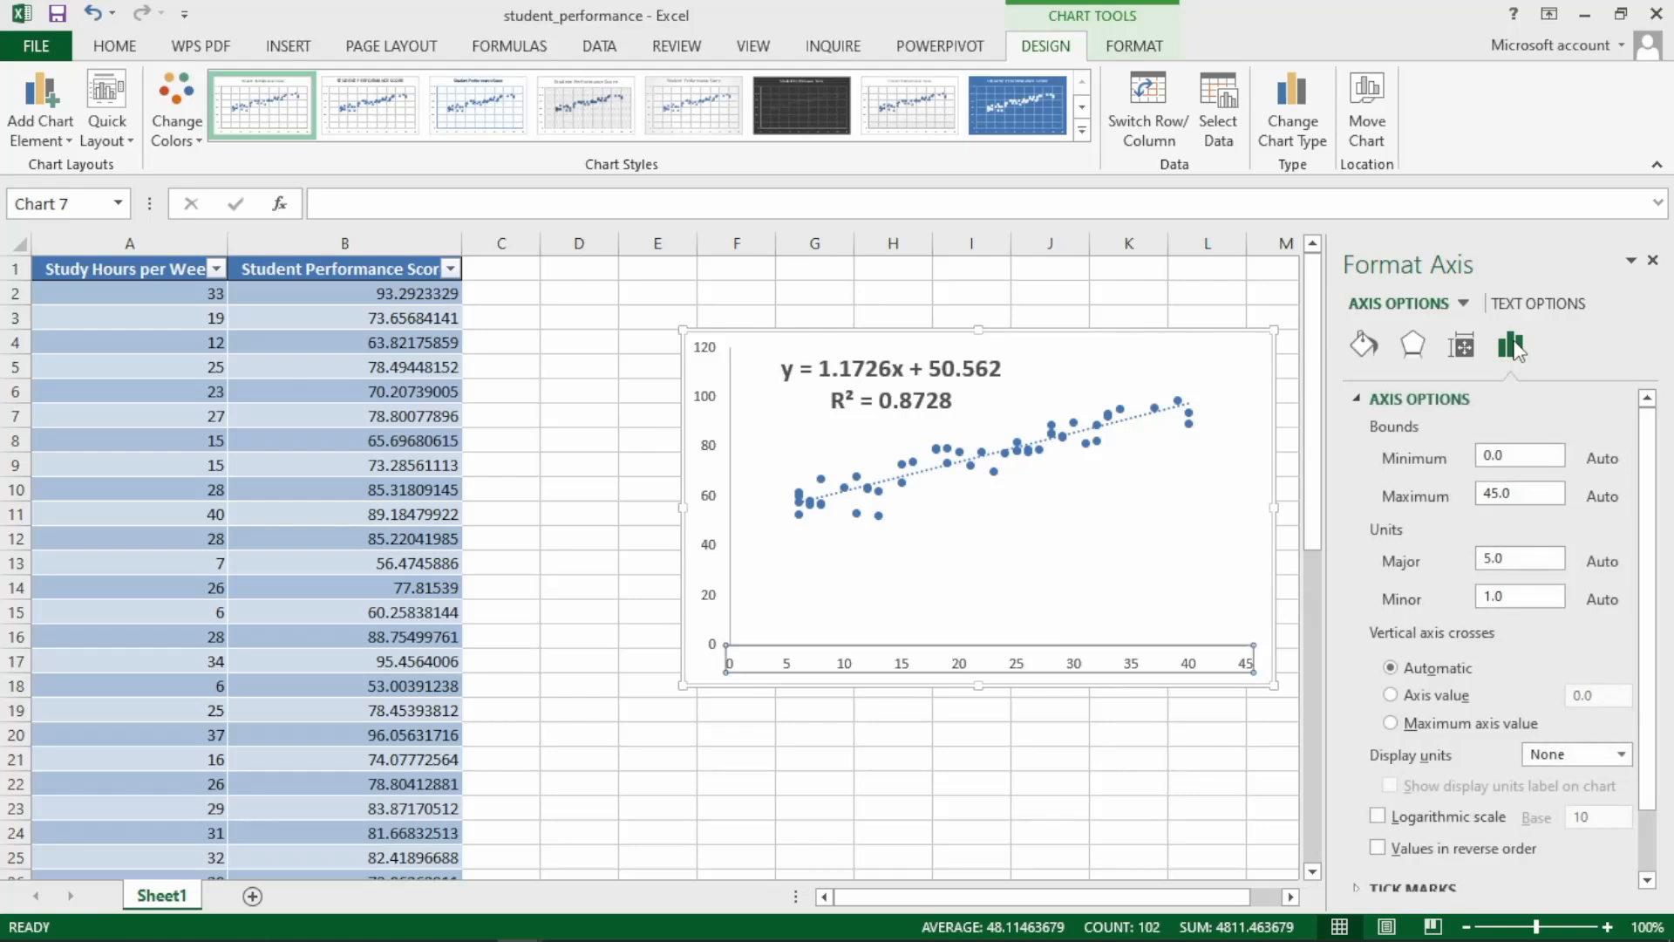
pyautogui.click(1505, 454)
pyautogui.write('6')
pyautogui.press('Return')
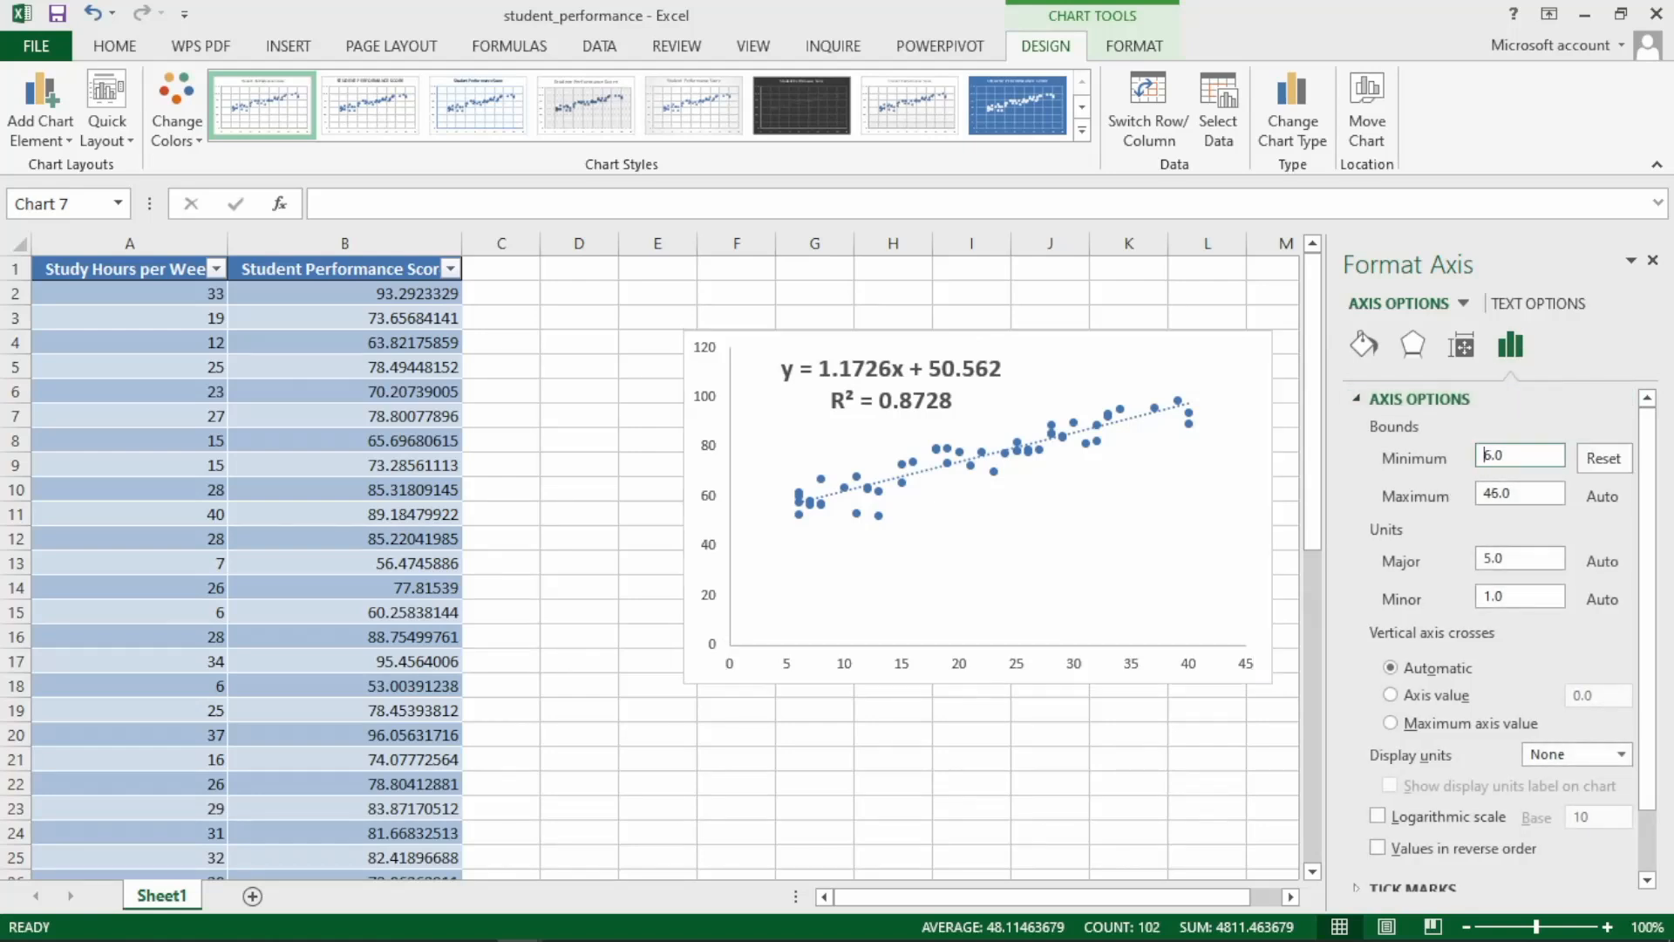
# Set the minimum bound of the chart's vertical axis to 52.
pyautogui.click(715, 406)
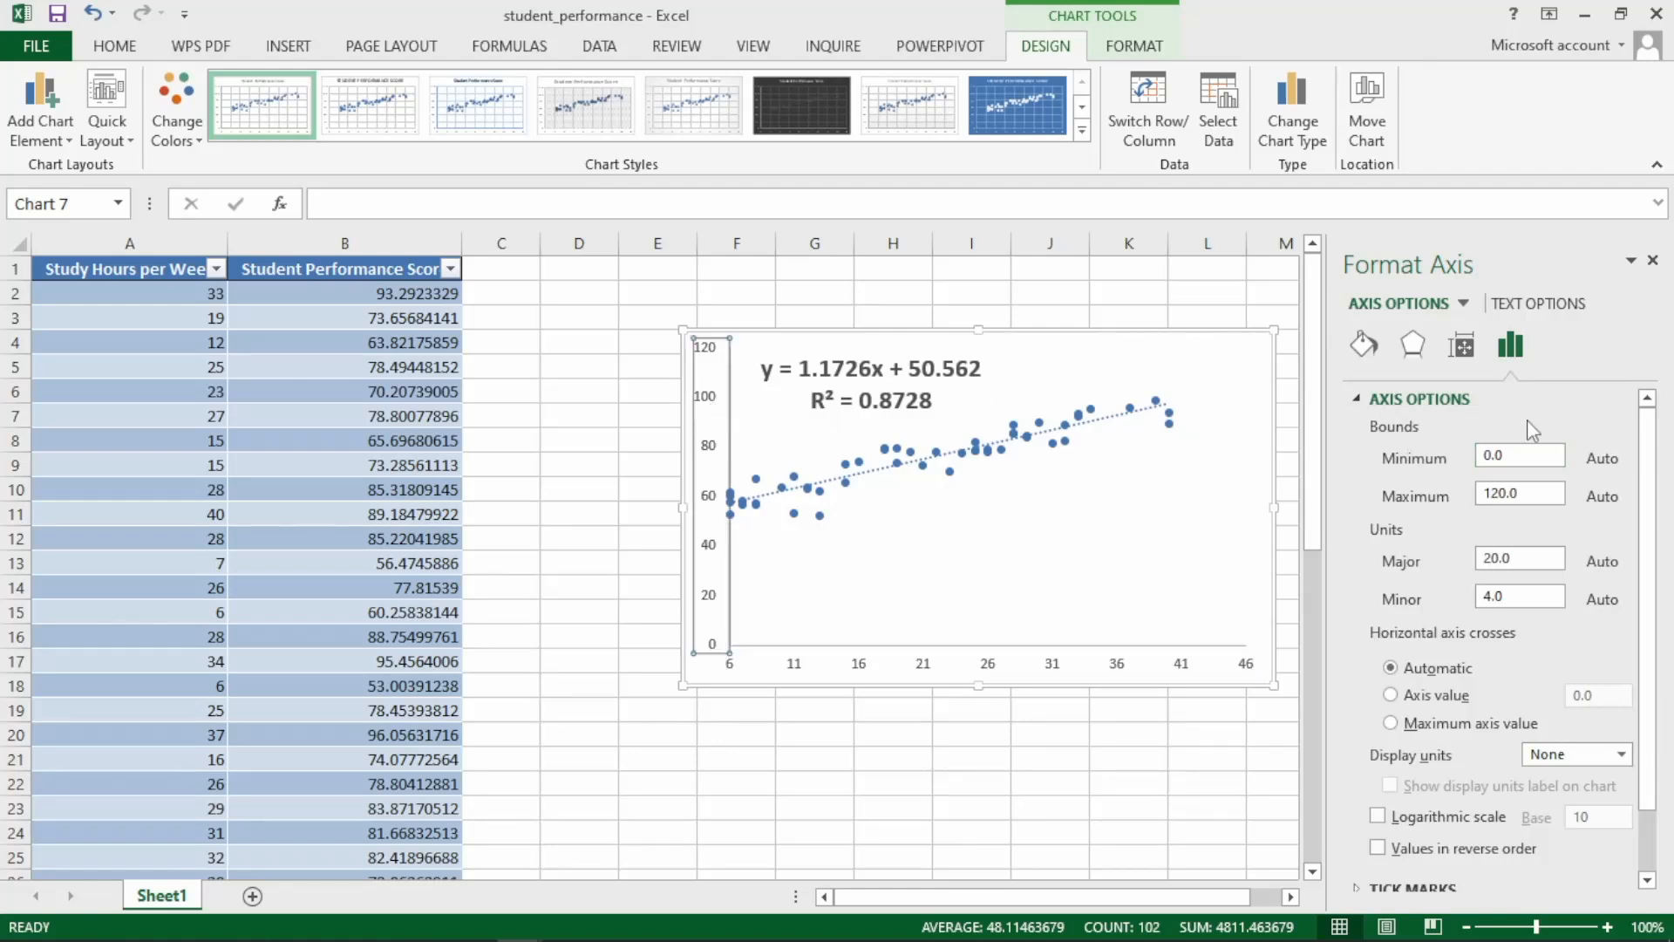
pyautogui.click(1509, 455)
pyautogui.write('52')
pyautogui.press('Return')
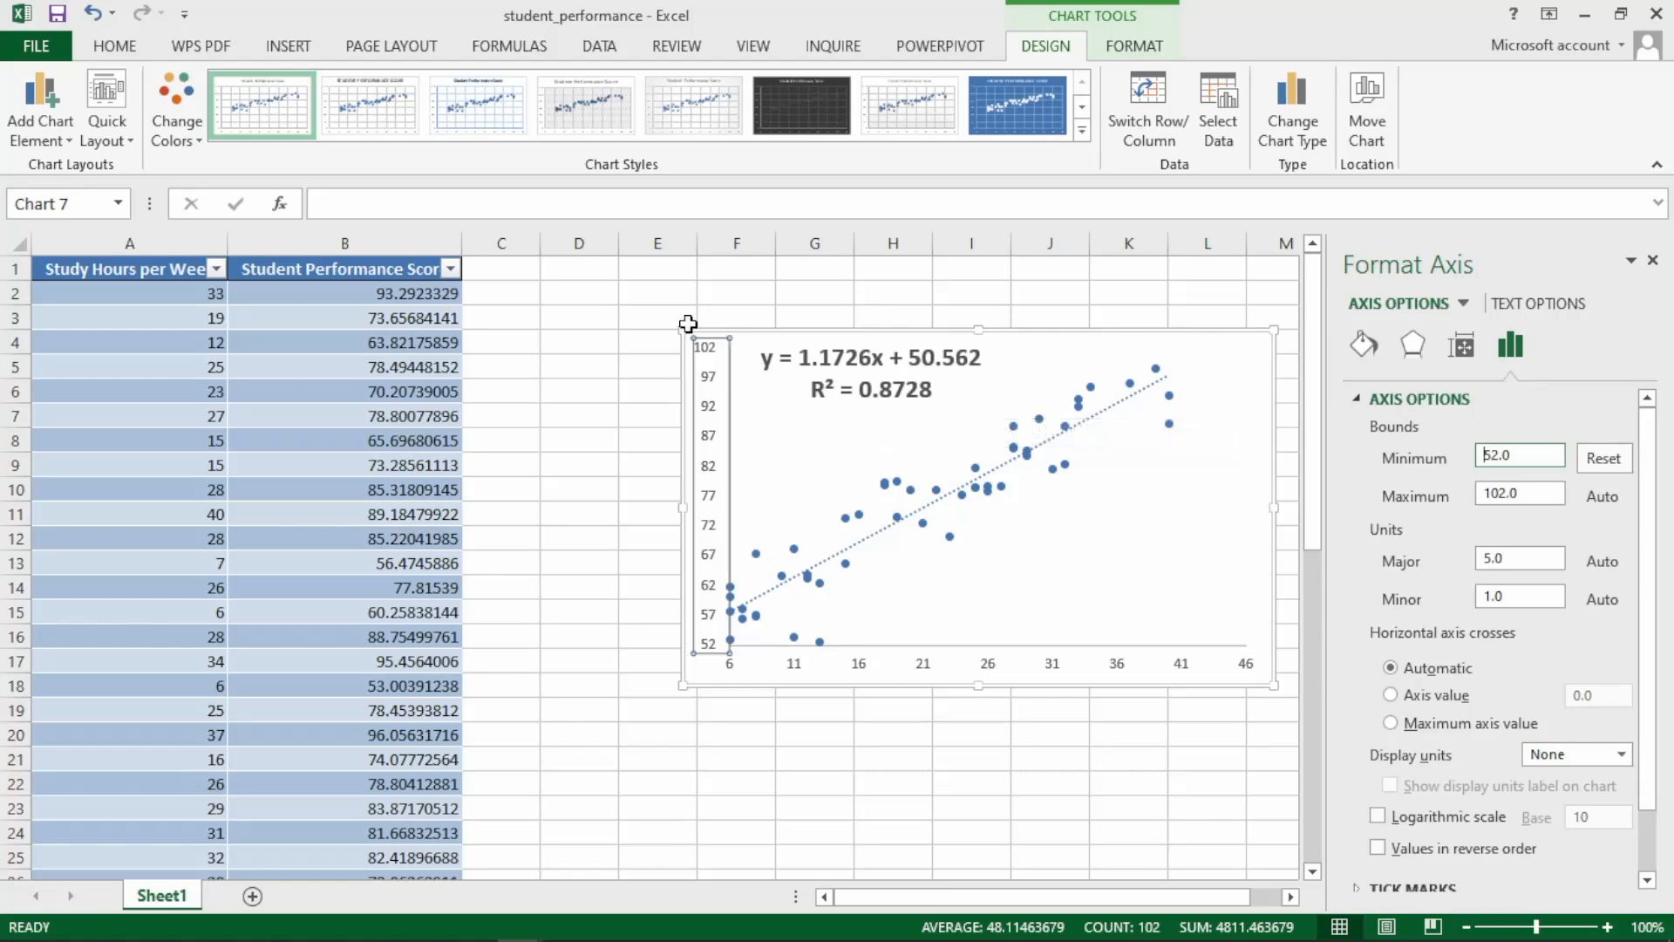
# Move the chart closer to the table, starting around column D and row 5, and enlarge it slightly.
pyautogui.click(853, 442)
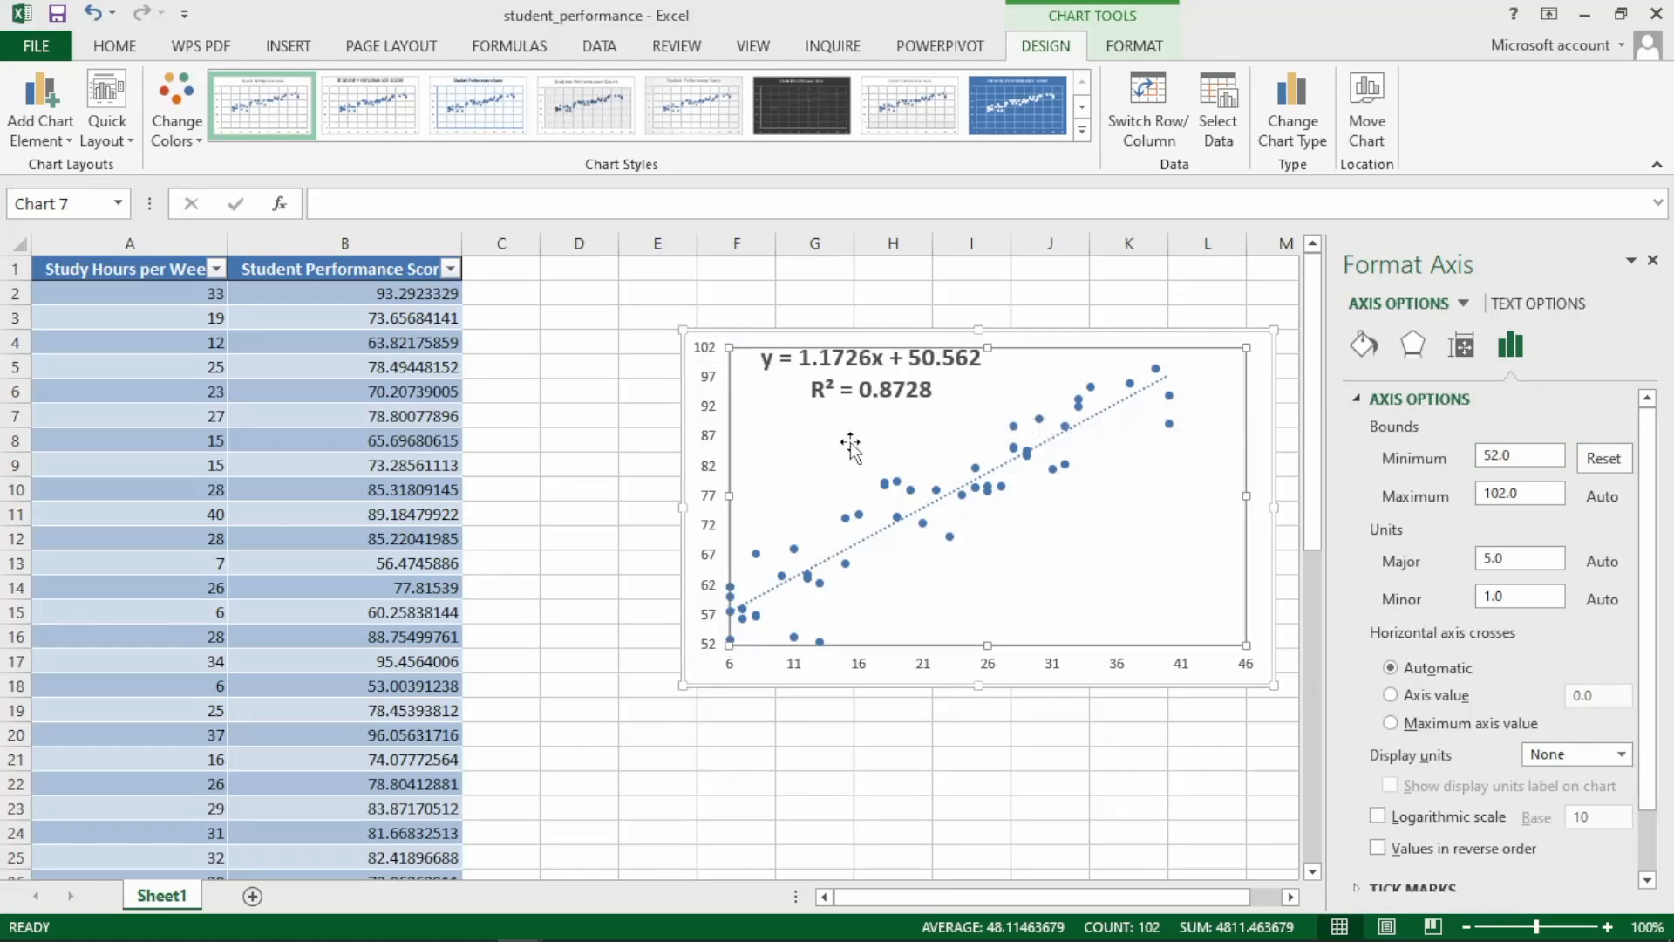
pyautogui.click(682, 326)
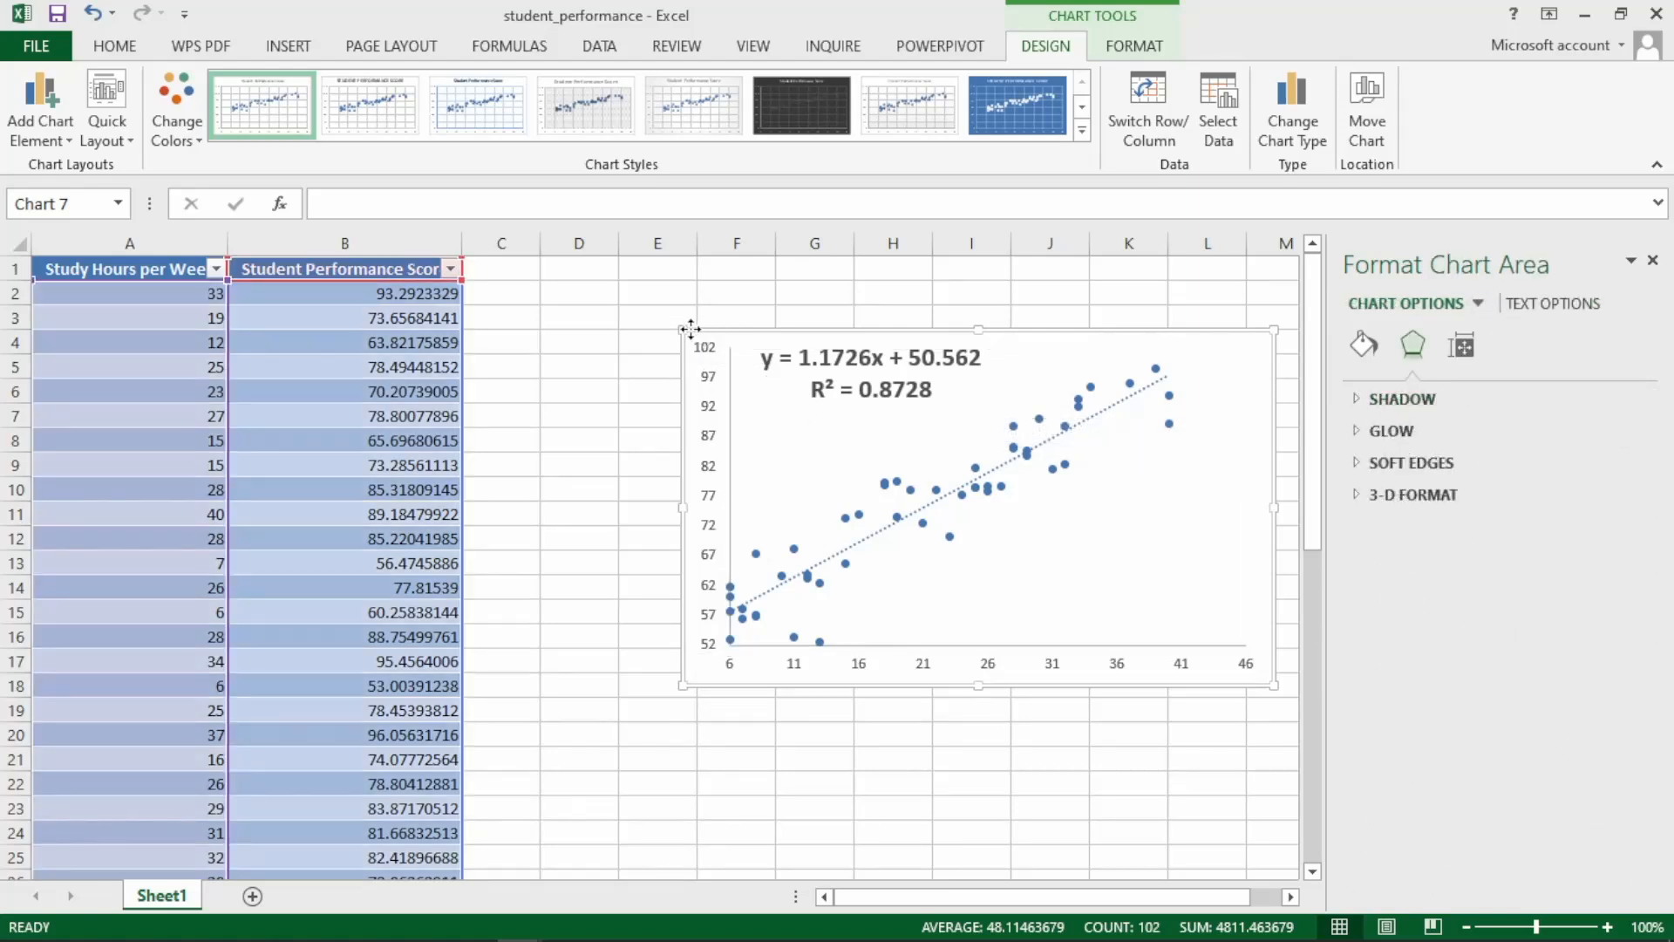
pyautogui.moveTo(690, 328); pyautogui.dragTo(579, 360)
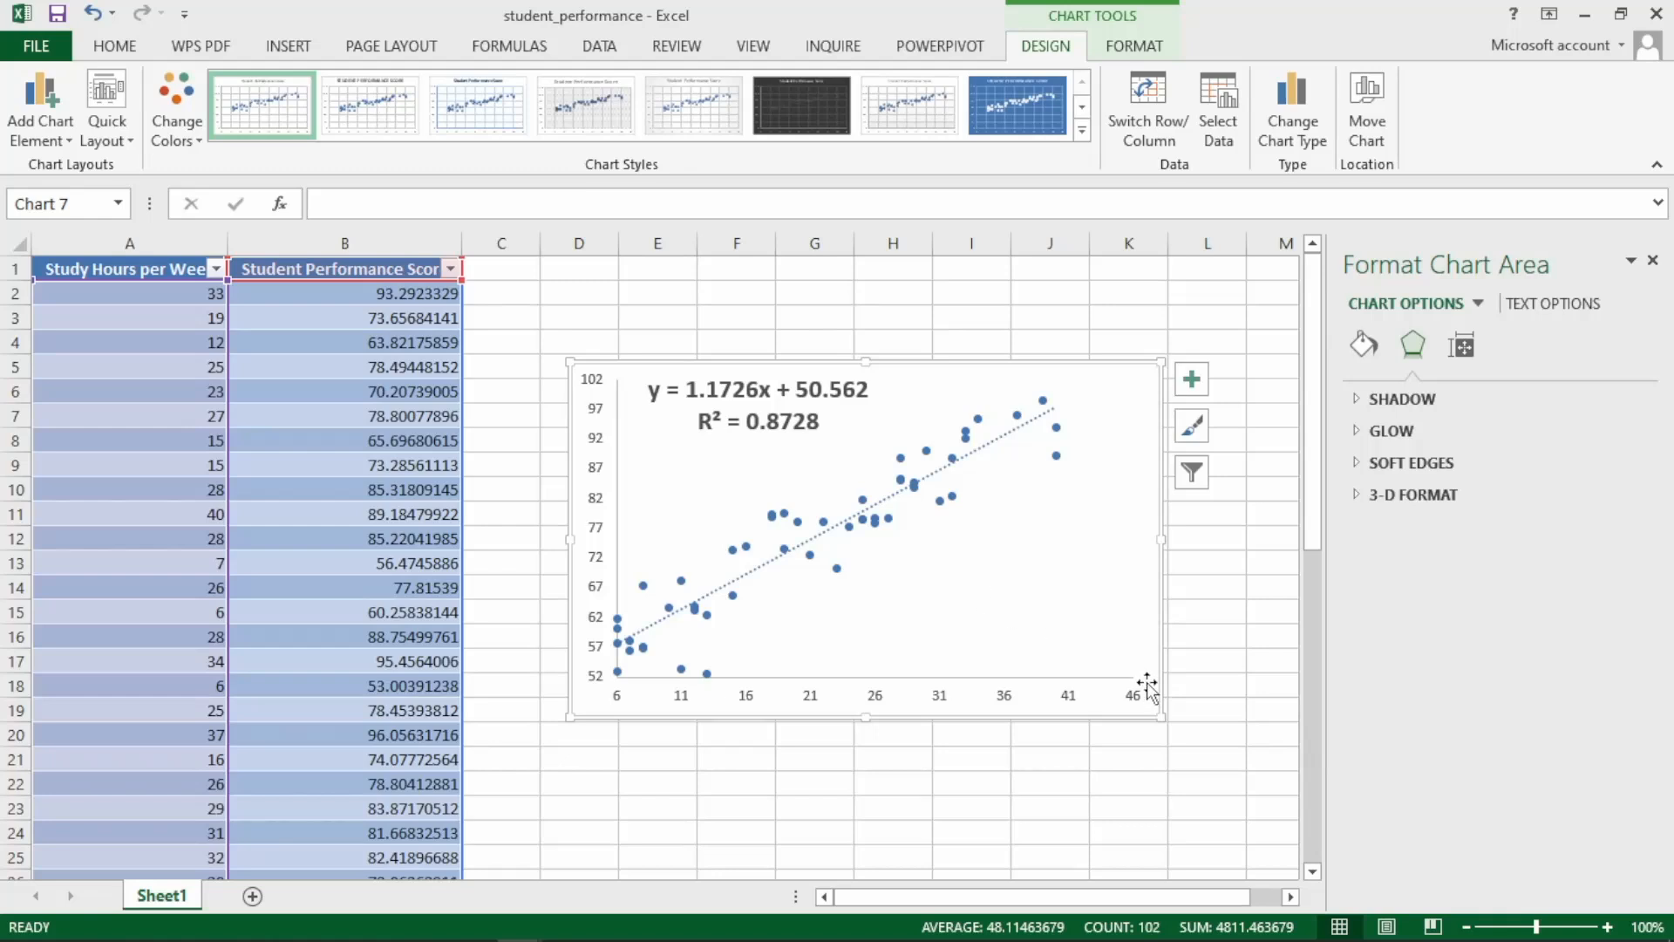
pyautogui.moveTo(1160, 716); pyautogui.dragTo(1189, 741)
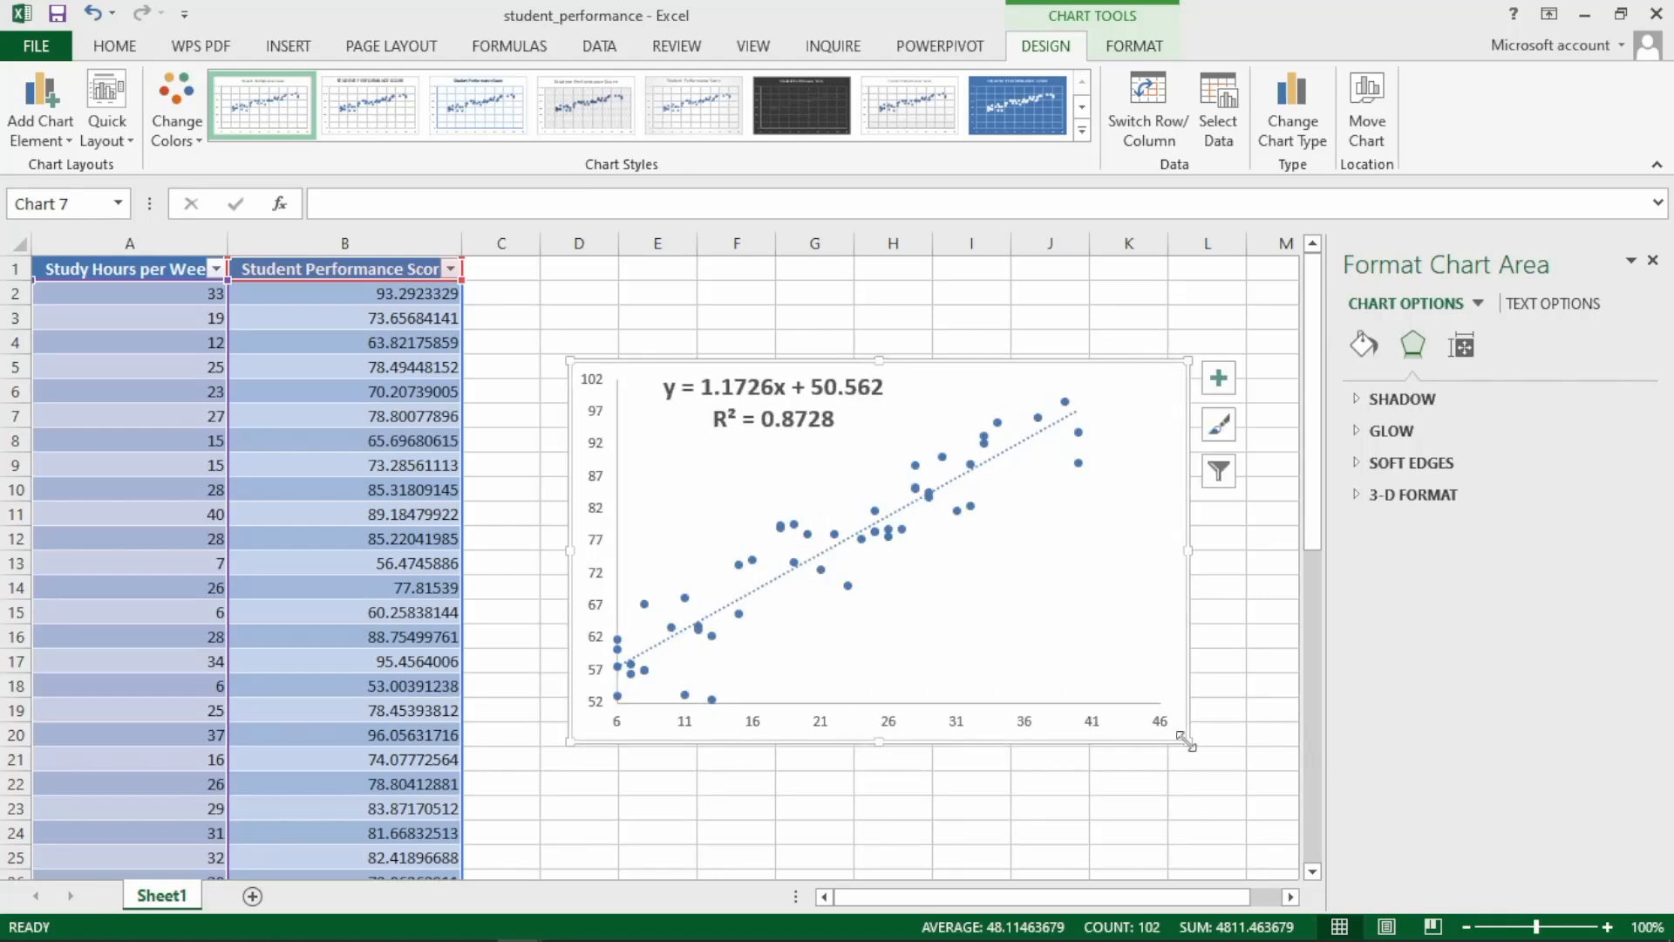
# Set the line width of the chart's linear trendline to 3 pt.
pyautogui.rightClick(839, 551)
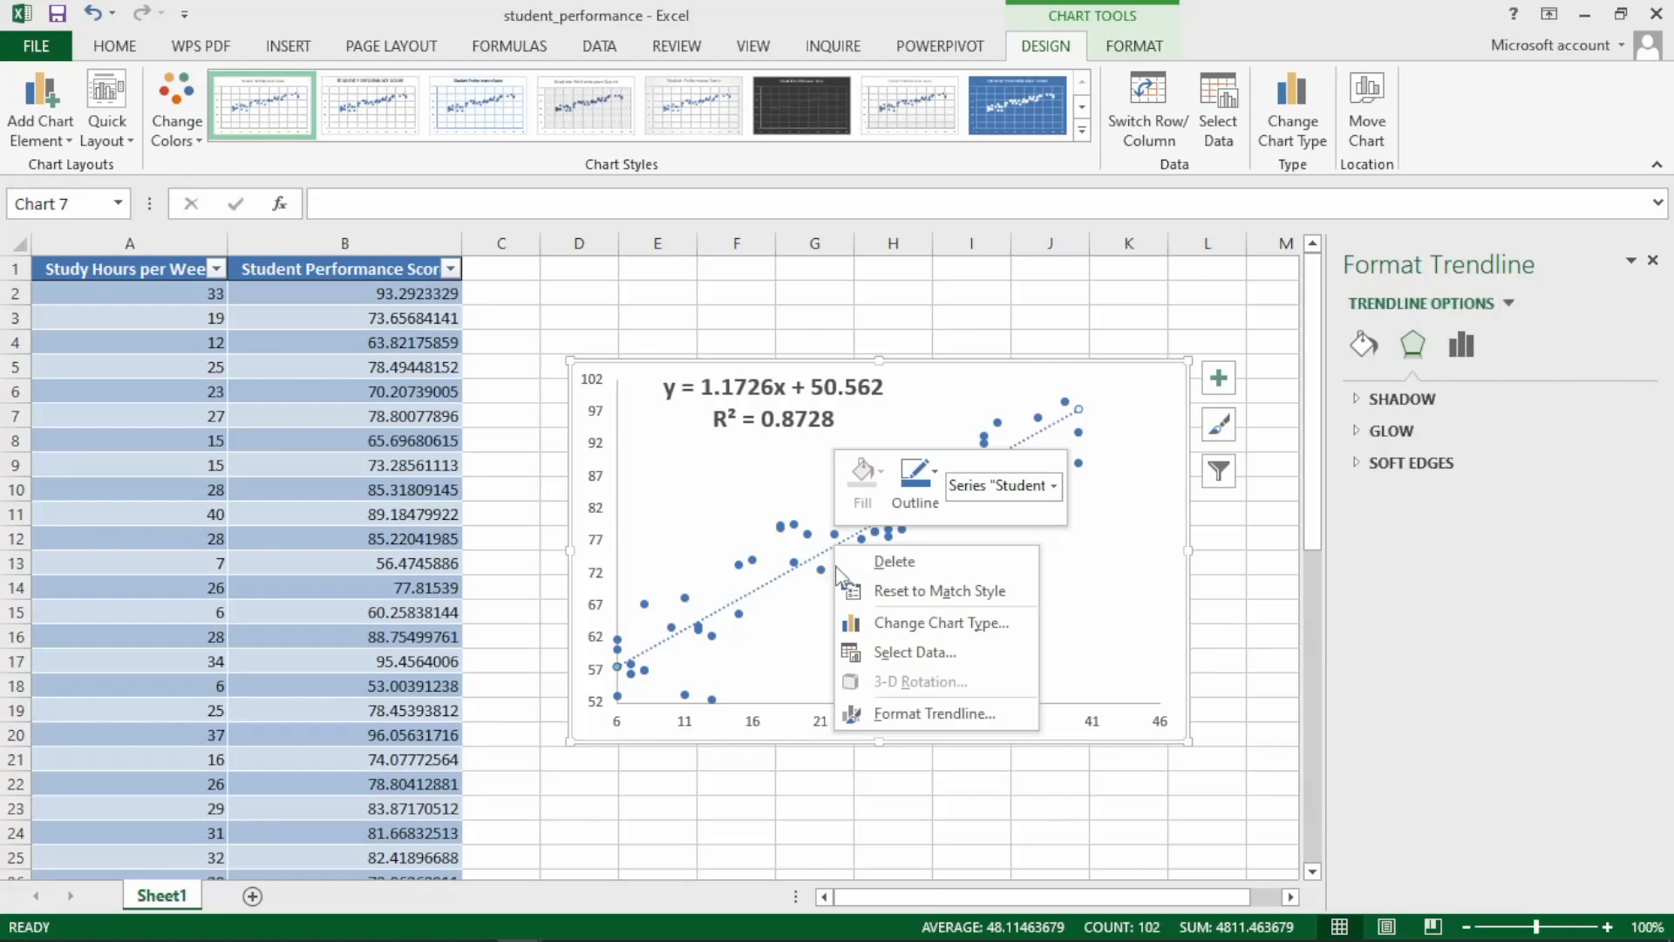
pyautogui.click(888, 713)
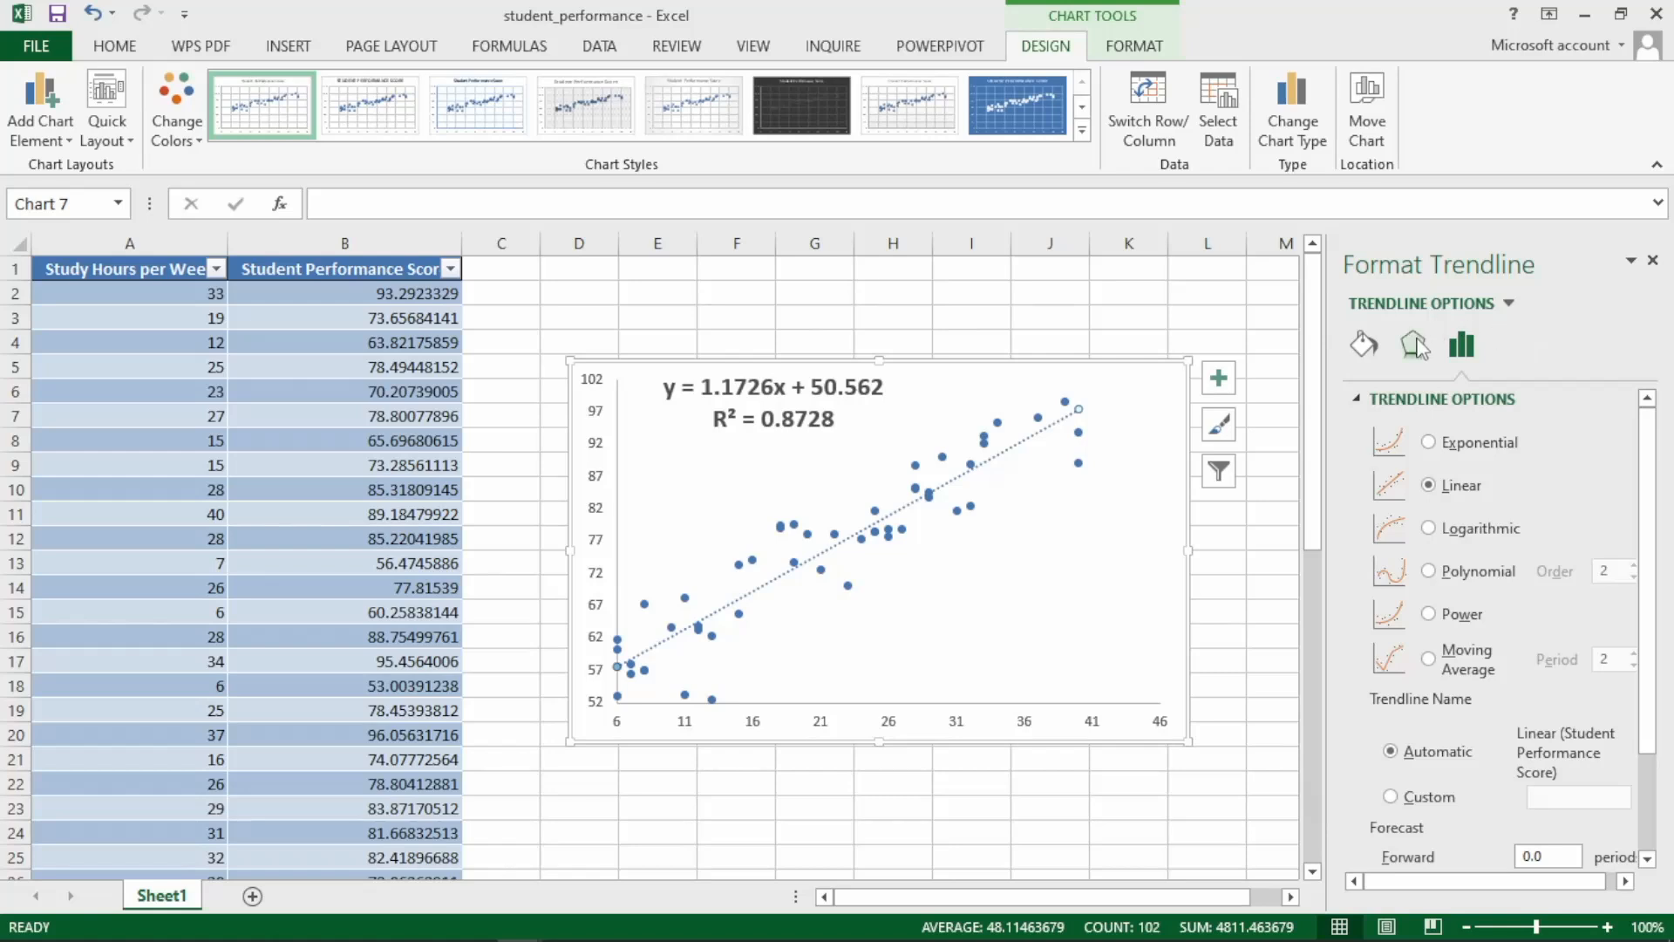
pyautogui.click(1367, 354)
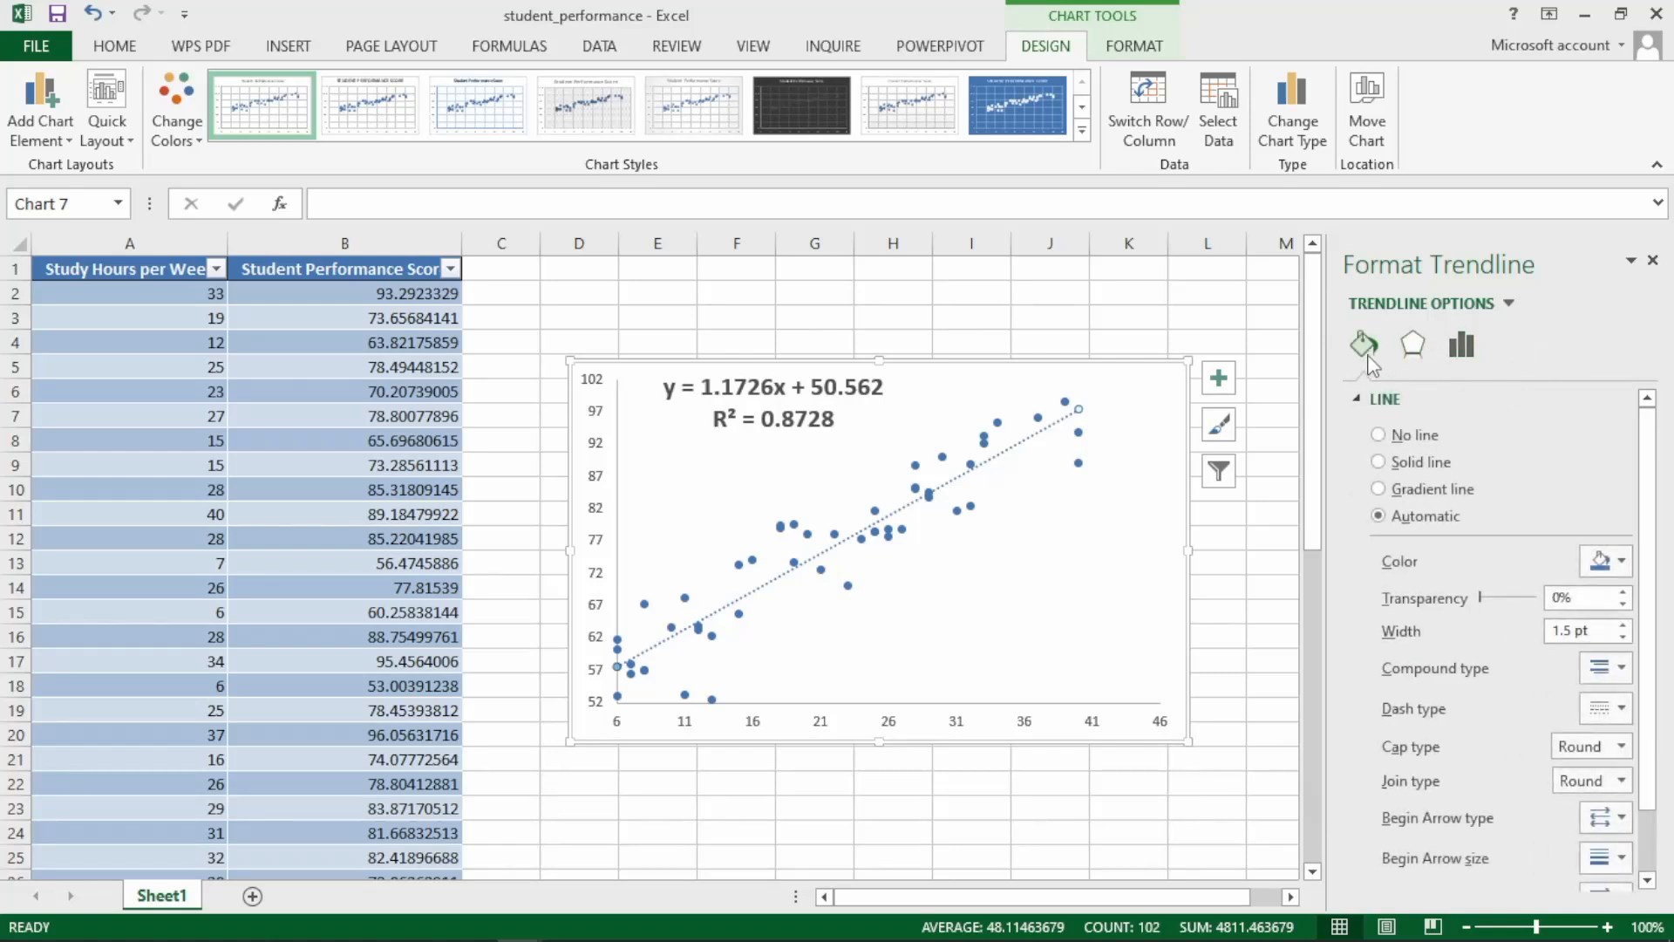
pyautogui.click(1623, 627)
pyautogui.click(1623, 627)
pyautogui.click(1624, 626)
pyautogui.click(1624, 626)
pyautogui.click(1624, 627)
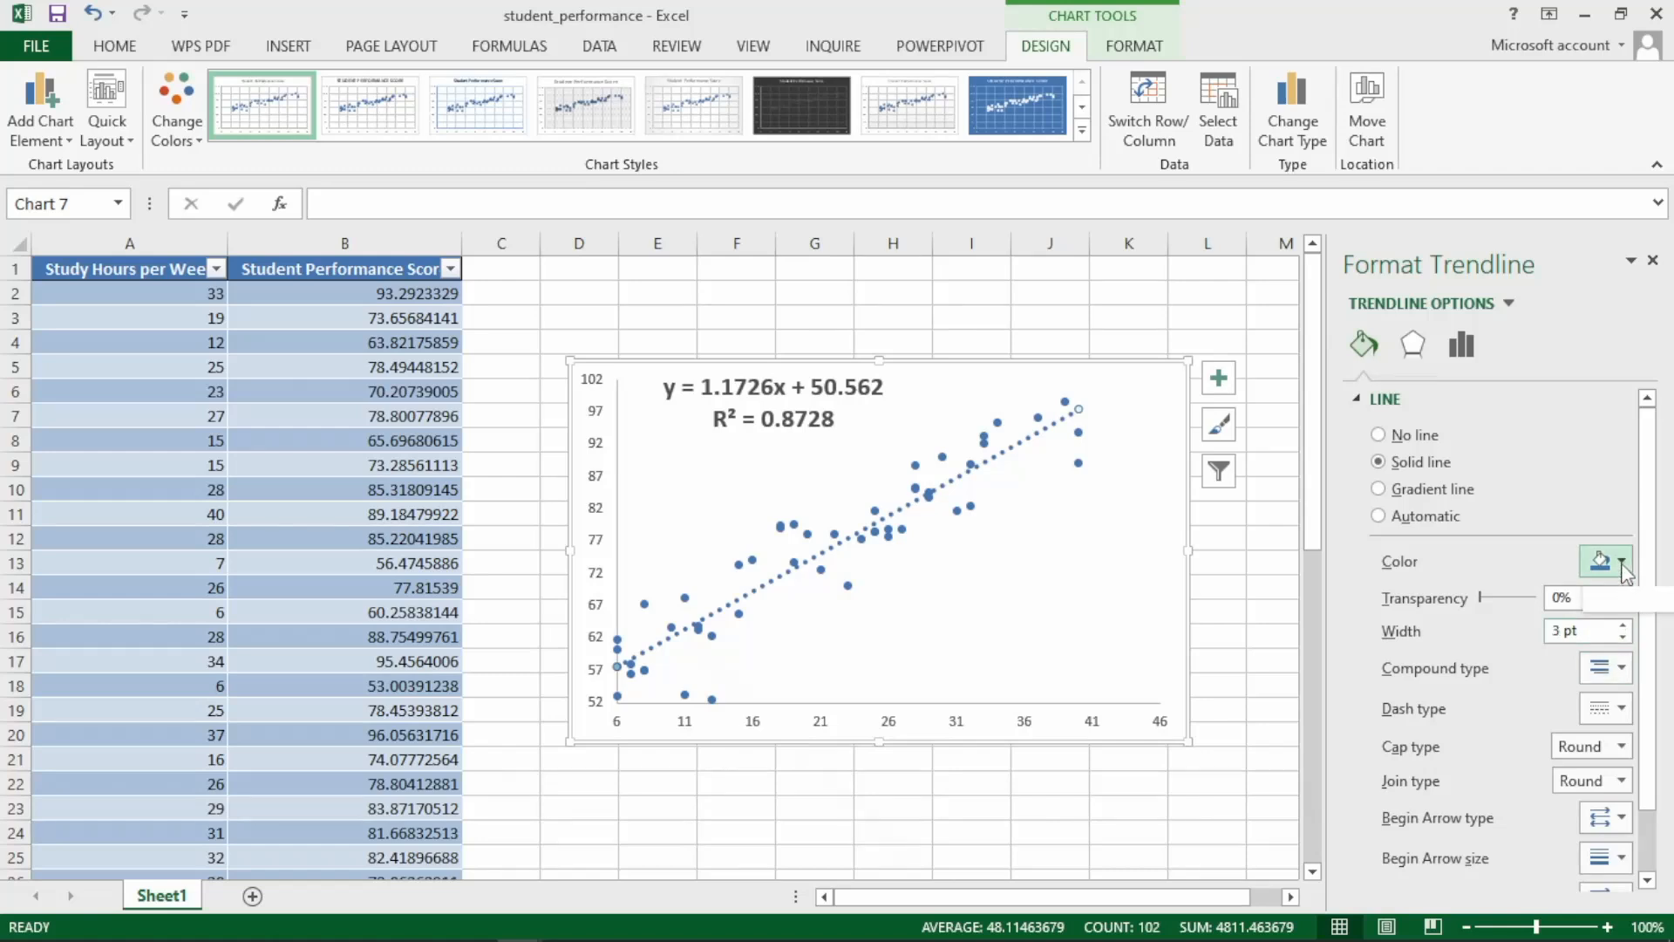
# Give the trendline a solid dash style and the standard red color.
pyautogui.click(1622, 708)
pyautogui.click(1577, 735)
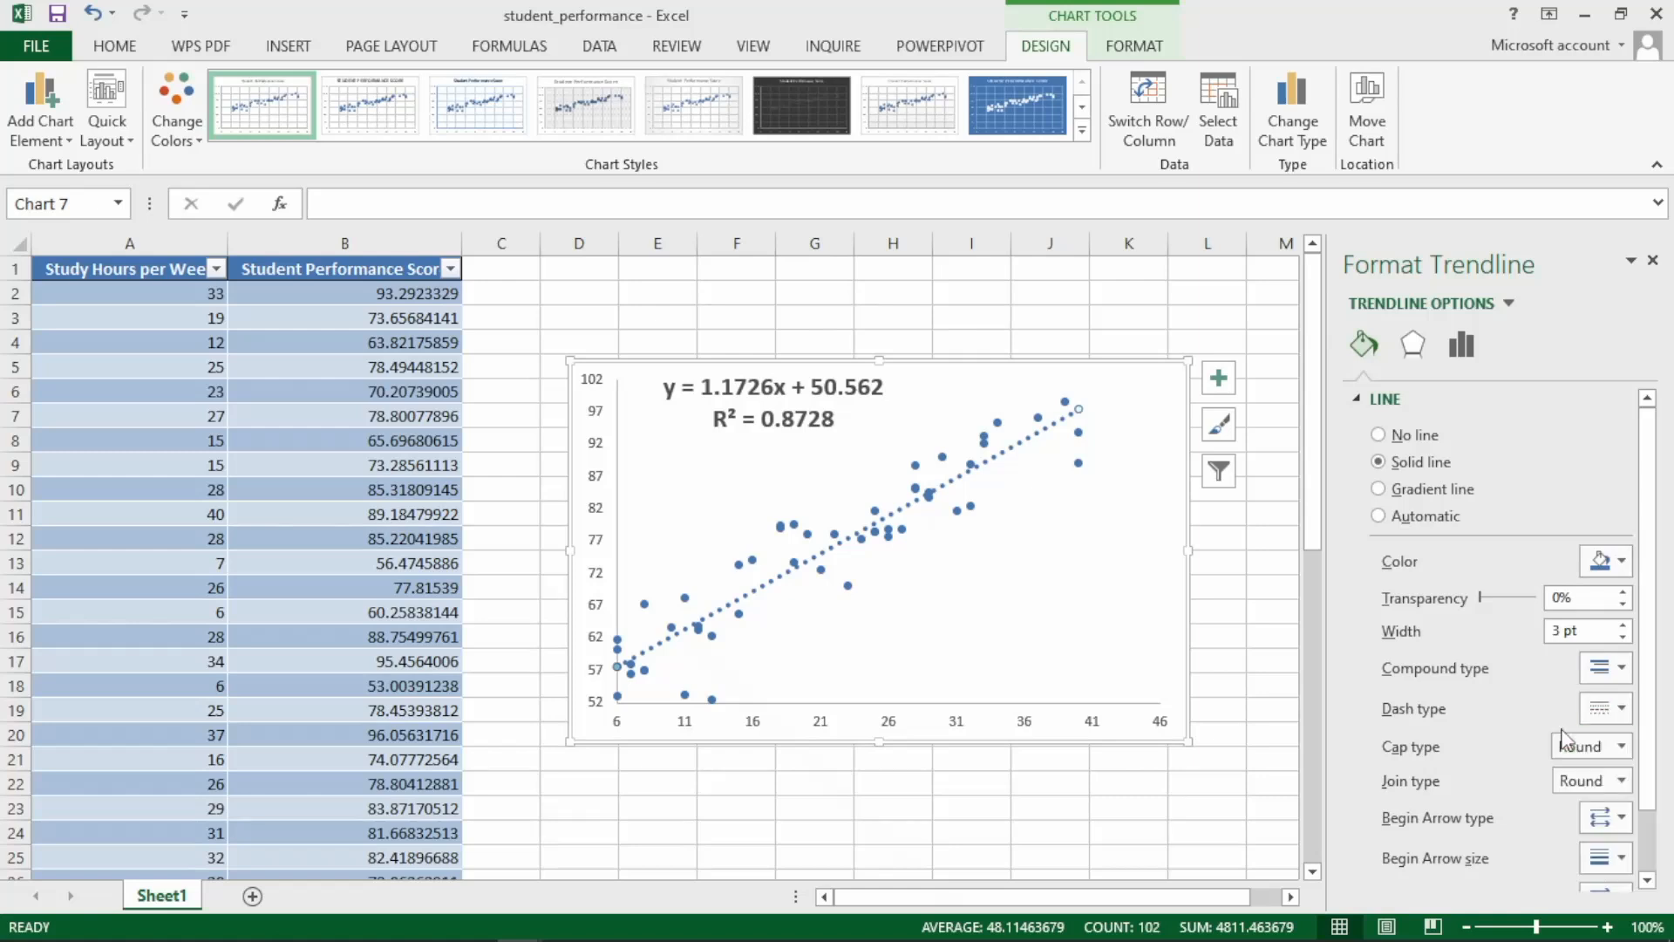
pyautogui.click(1603, 563)
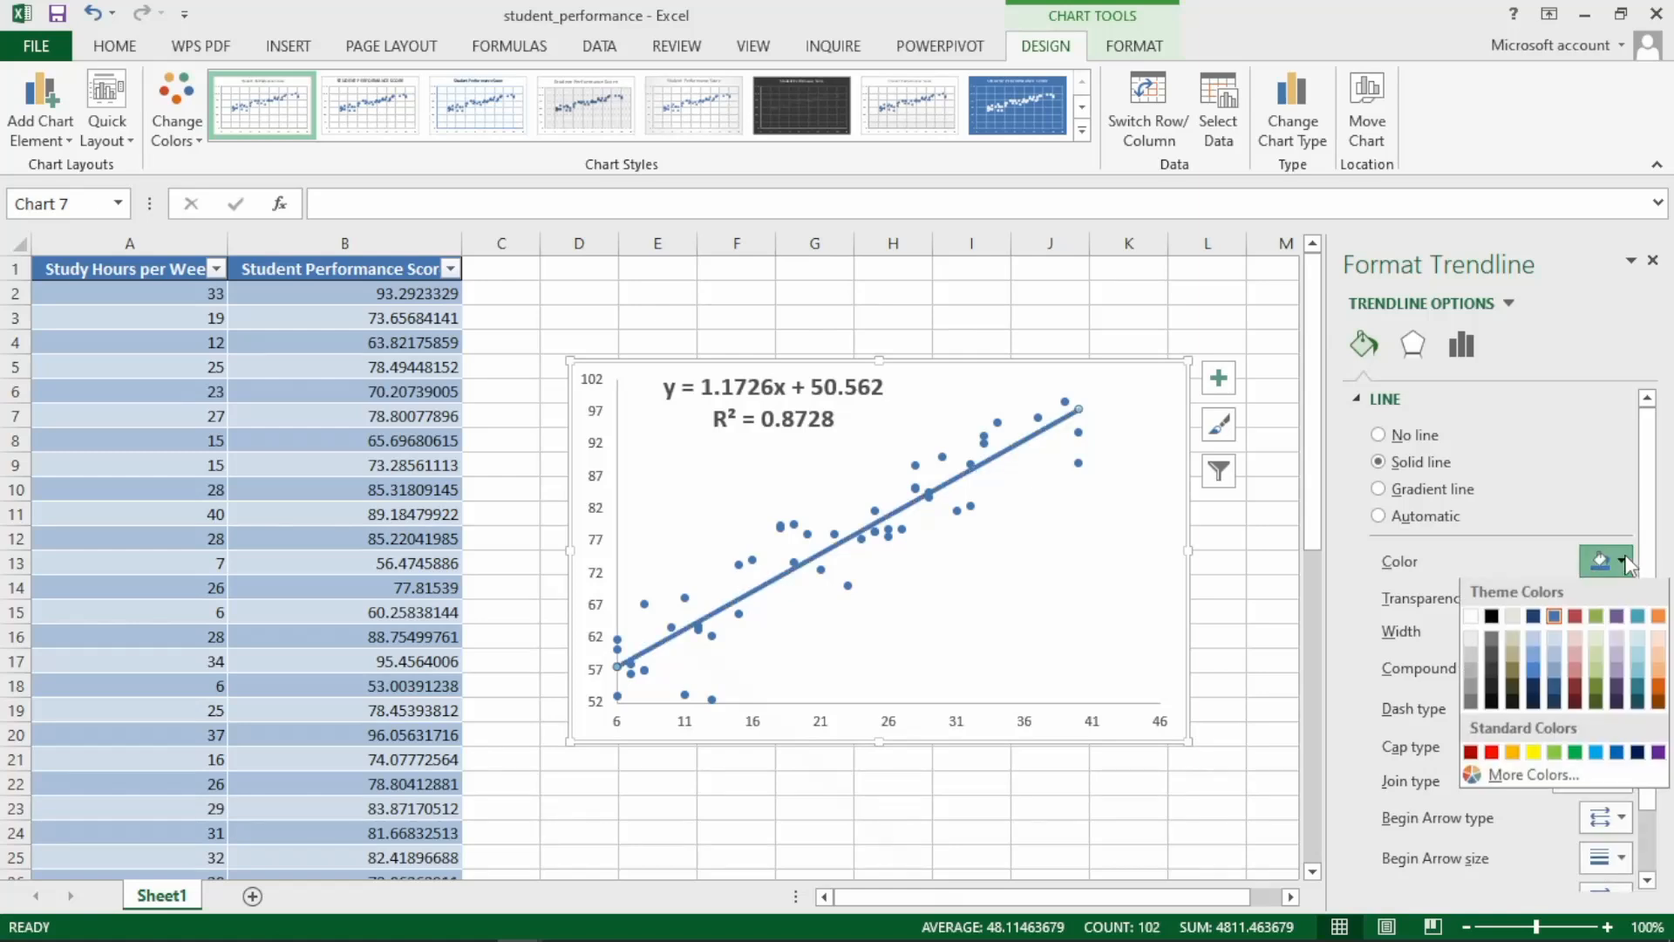
pyautogui.click(1490, 755)
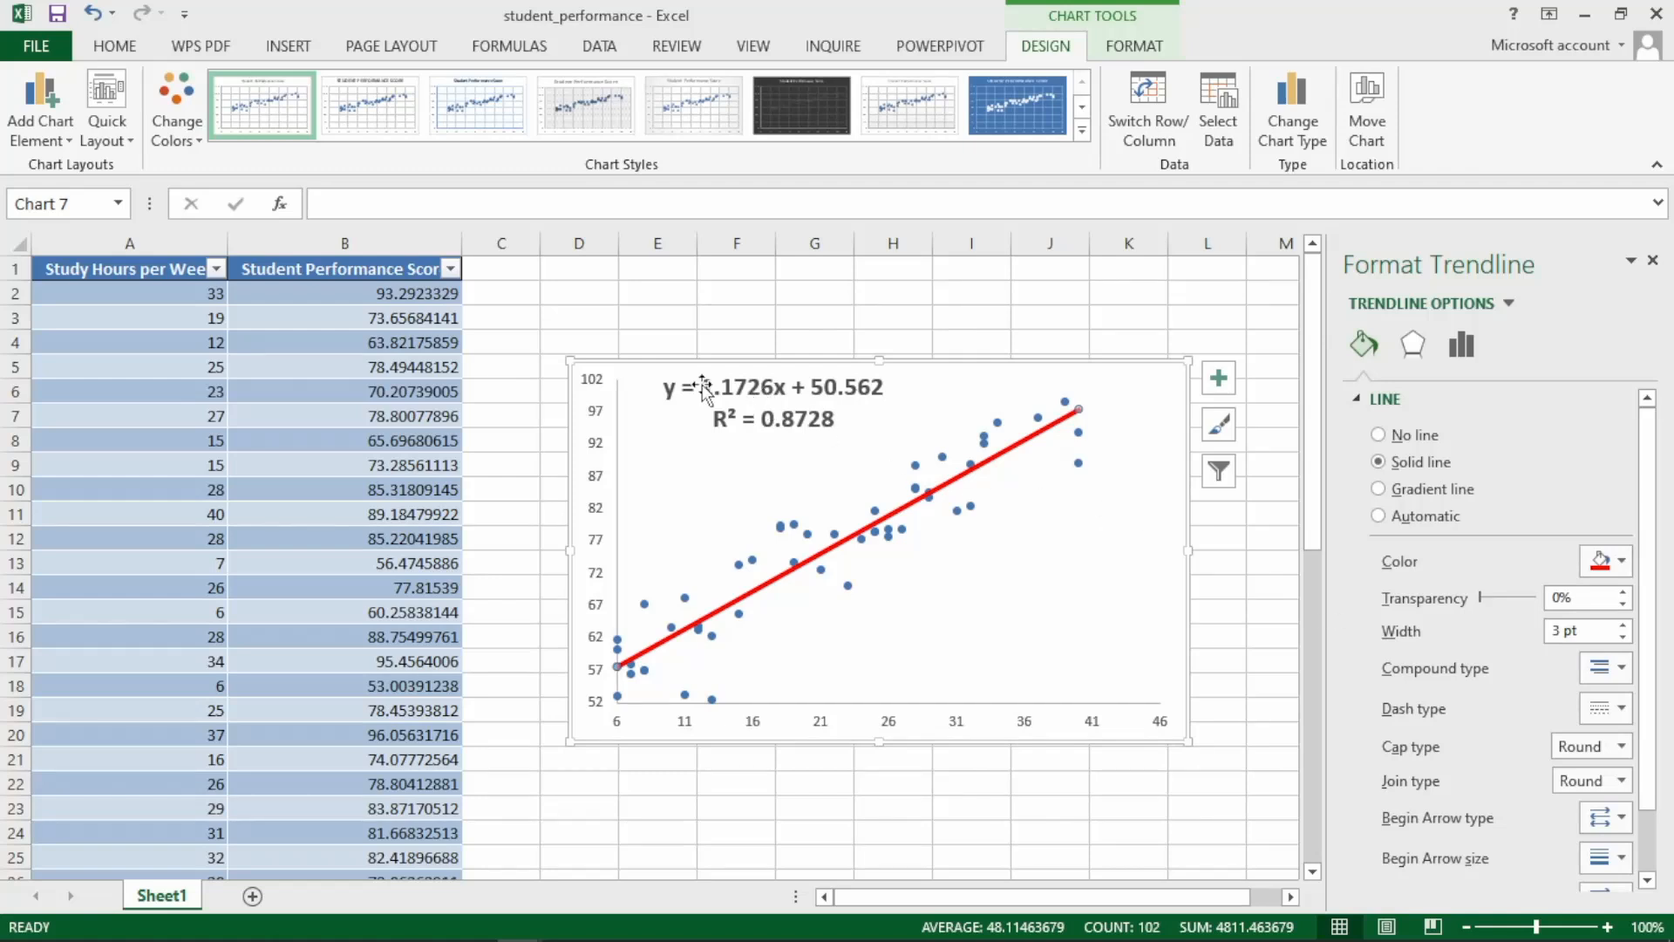
# Enter the label "r" in cell E2 above the chart.
pyautogui.click(715, 297)
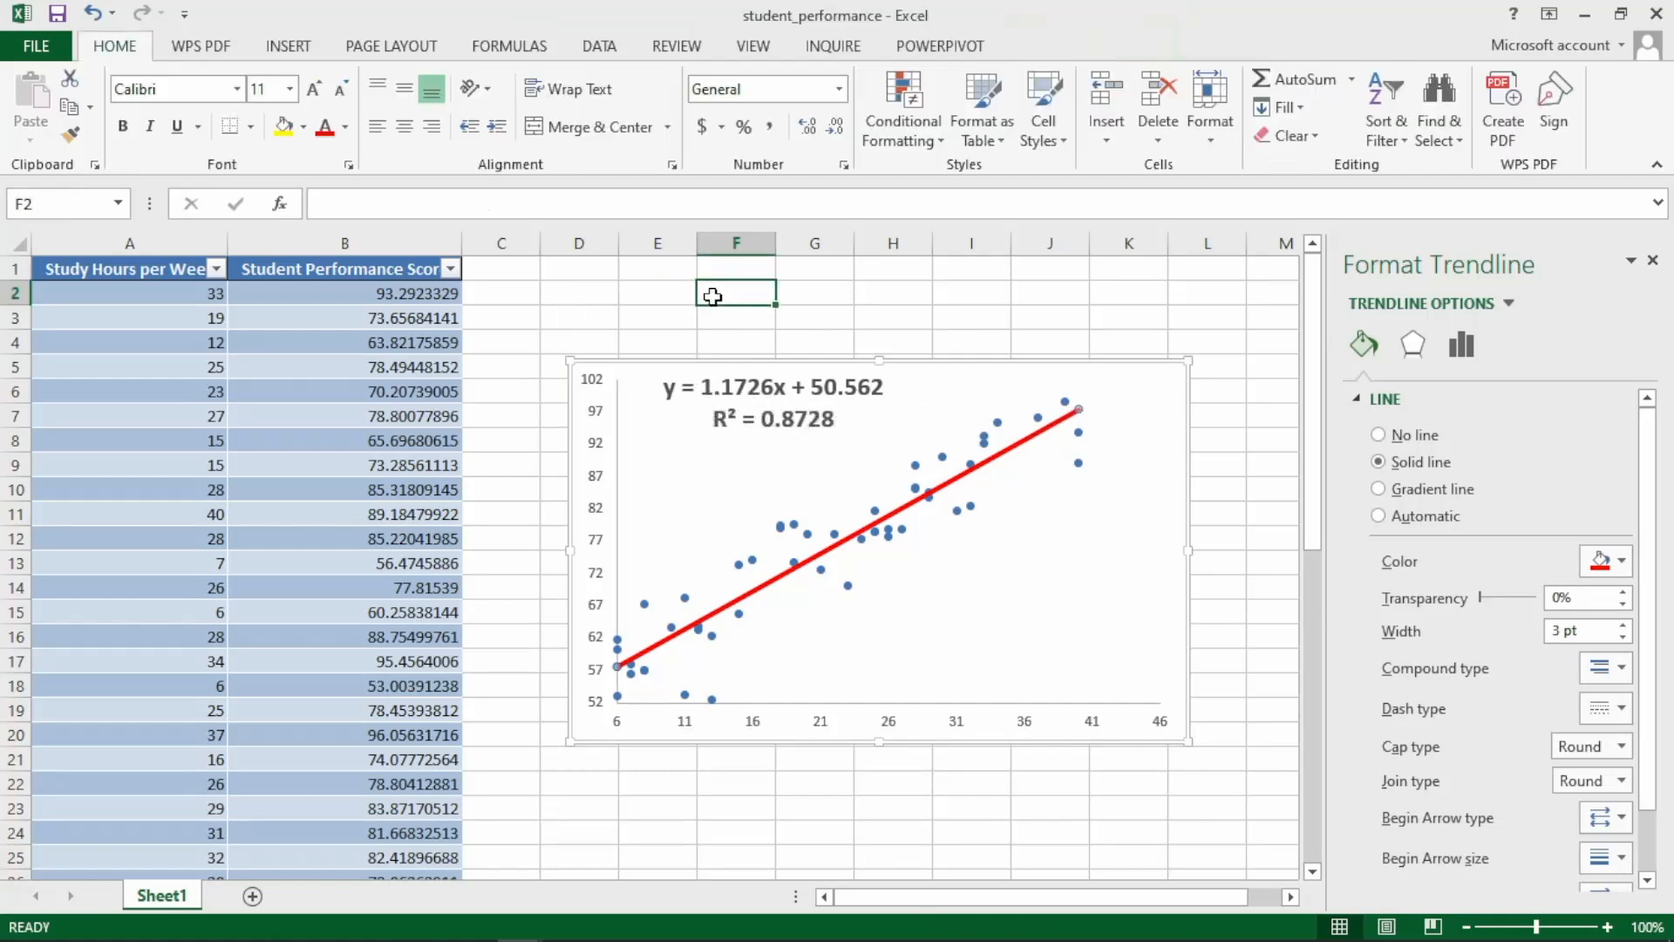
pyautogui.click(657, 297)
pyautogui.write('r')
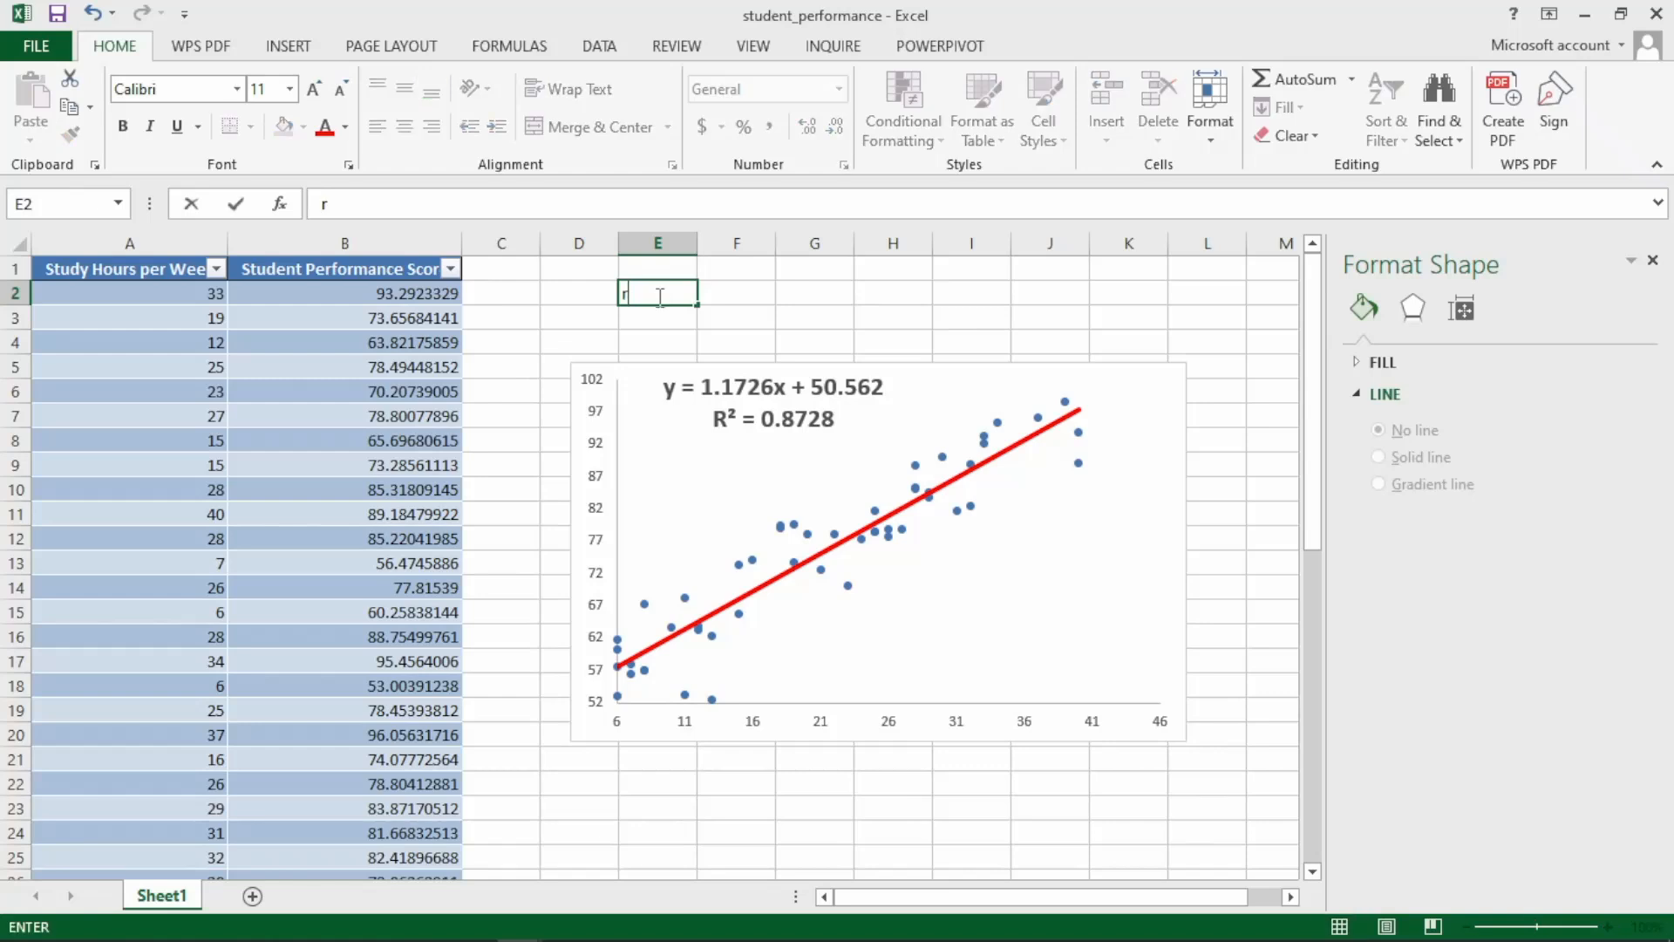
# Calculate the correlation coefficient in F2 with CORREL, using all Study Hours per Week values and all Student Performance Score values.
pyautogui.click(726, 297)
pyautogui.write('=')
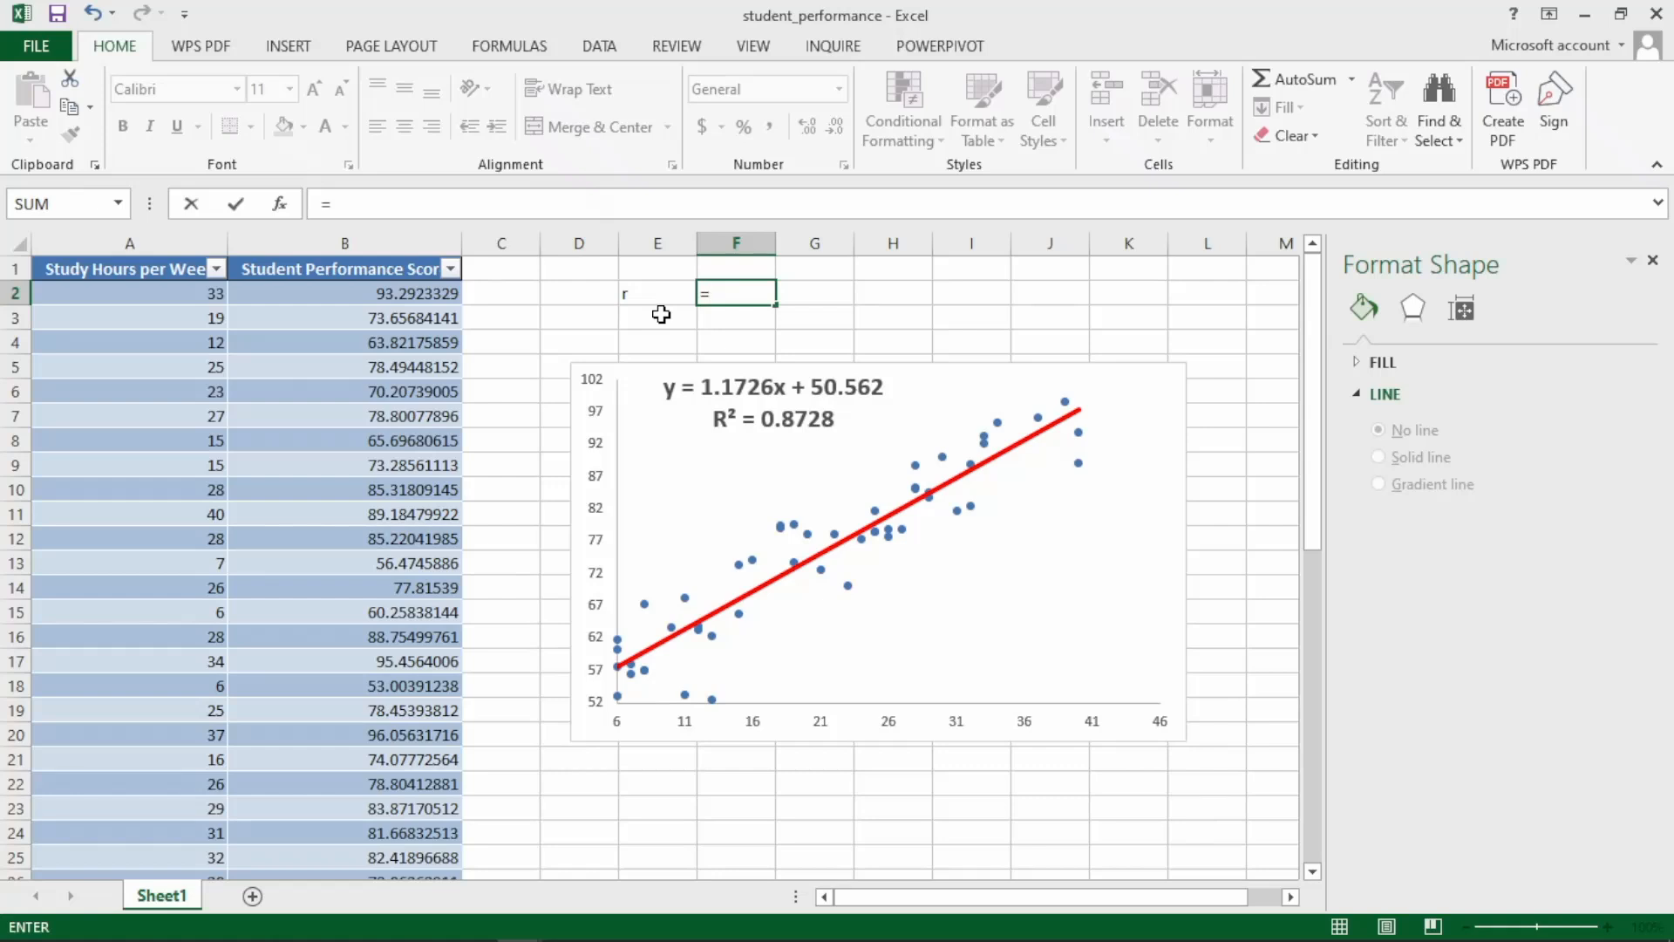
pyautogui.write('co')
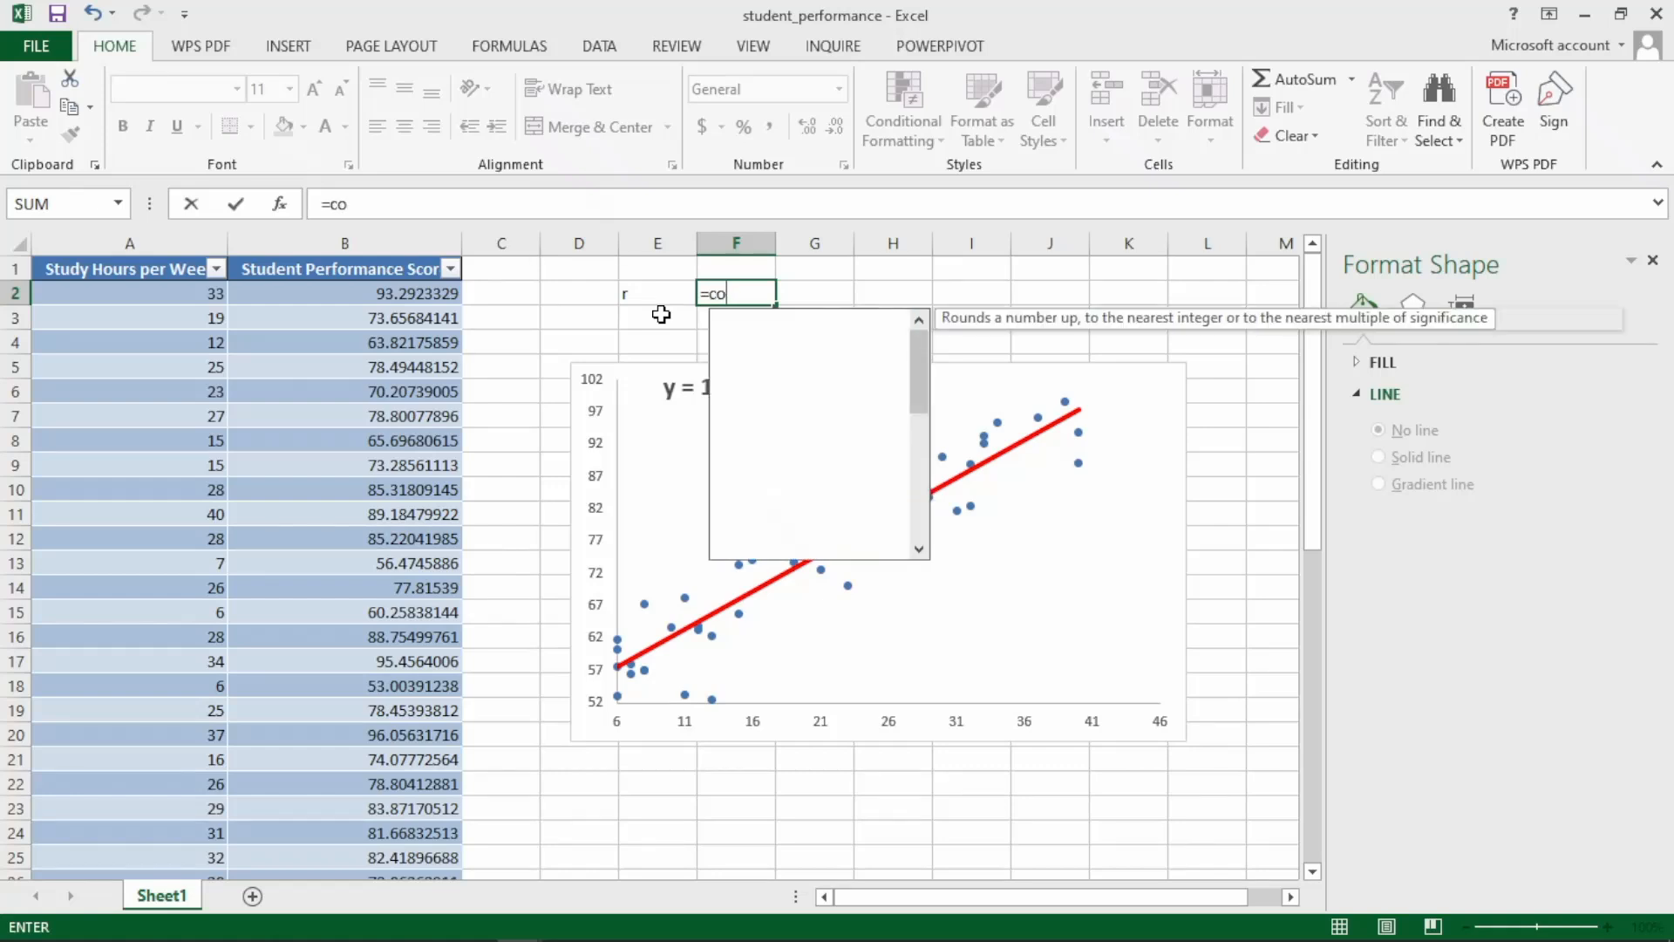
pyautogui.write('r')
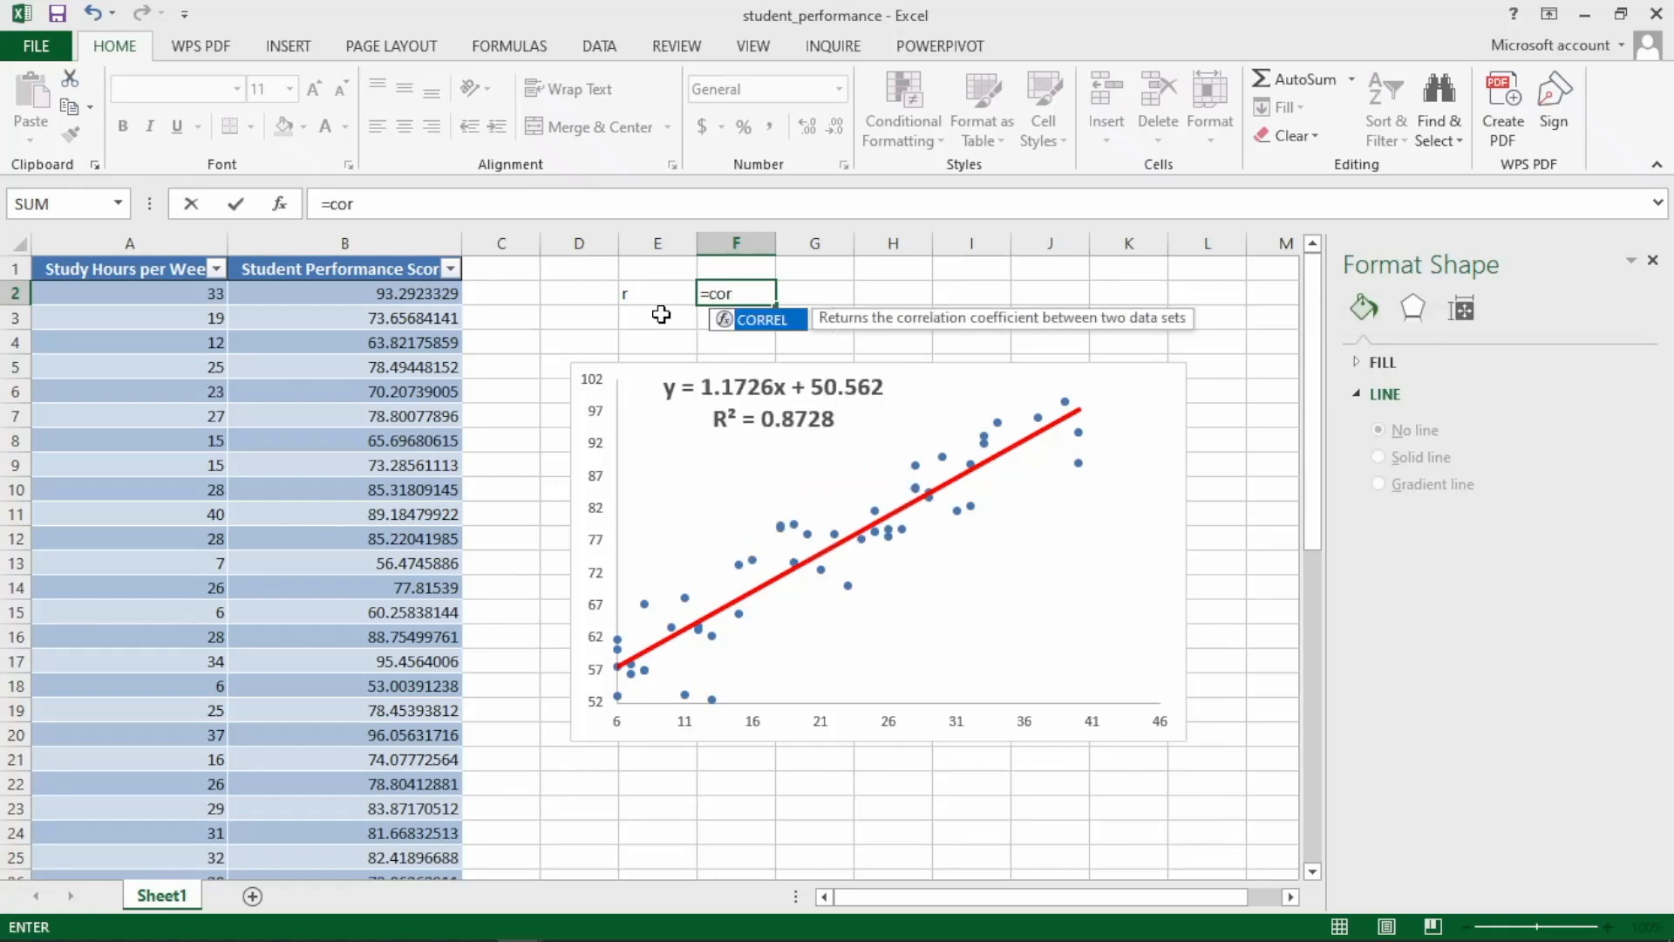
pyautogui.press('Tab')
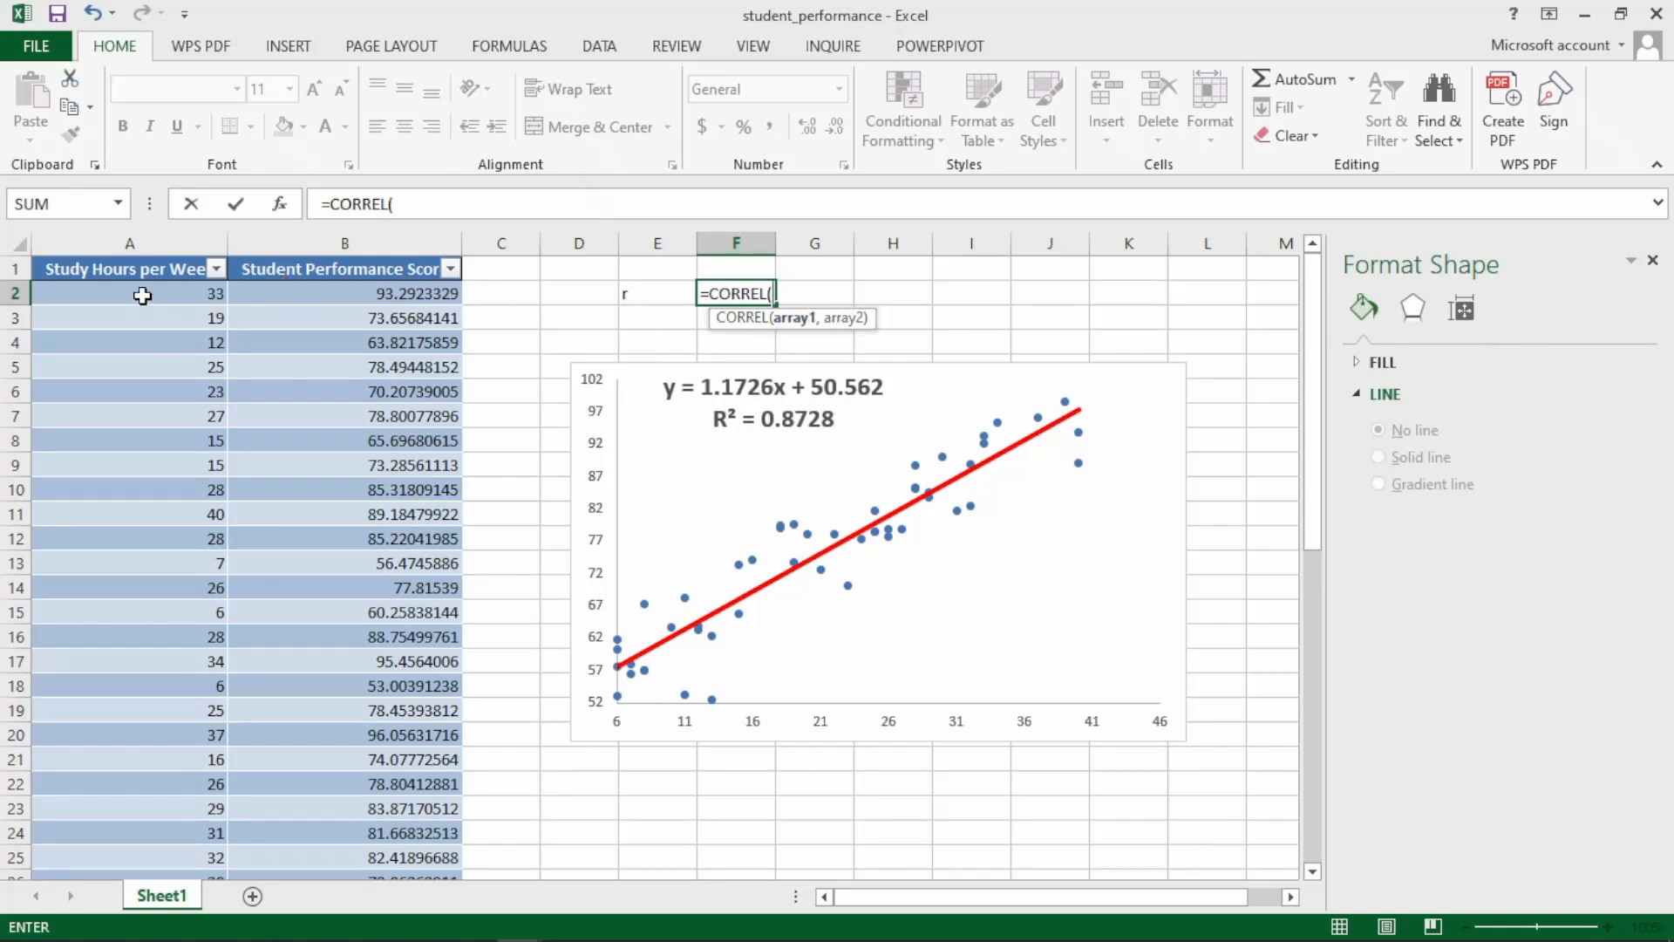
pyautogui.click(142, 296)
pyautogui.hotkey('ctrl', 'shift', 'Down')
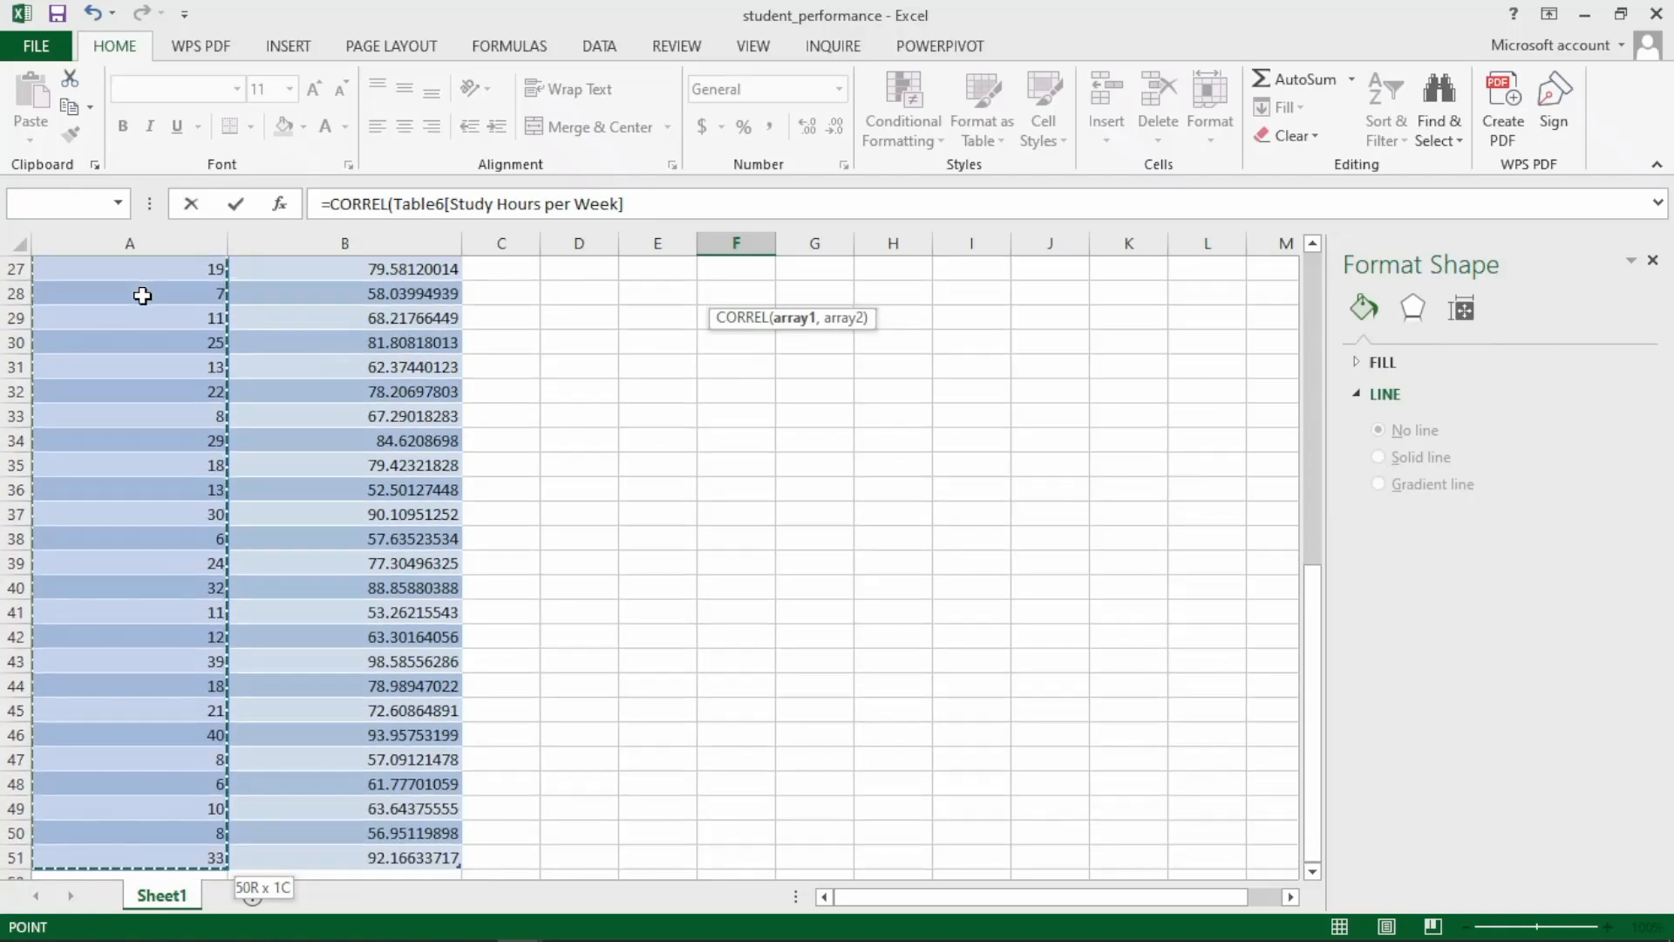
pyautogui.write(',')
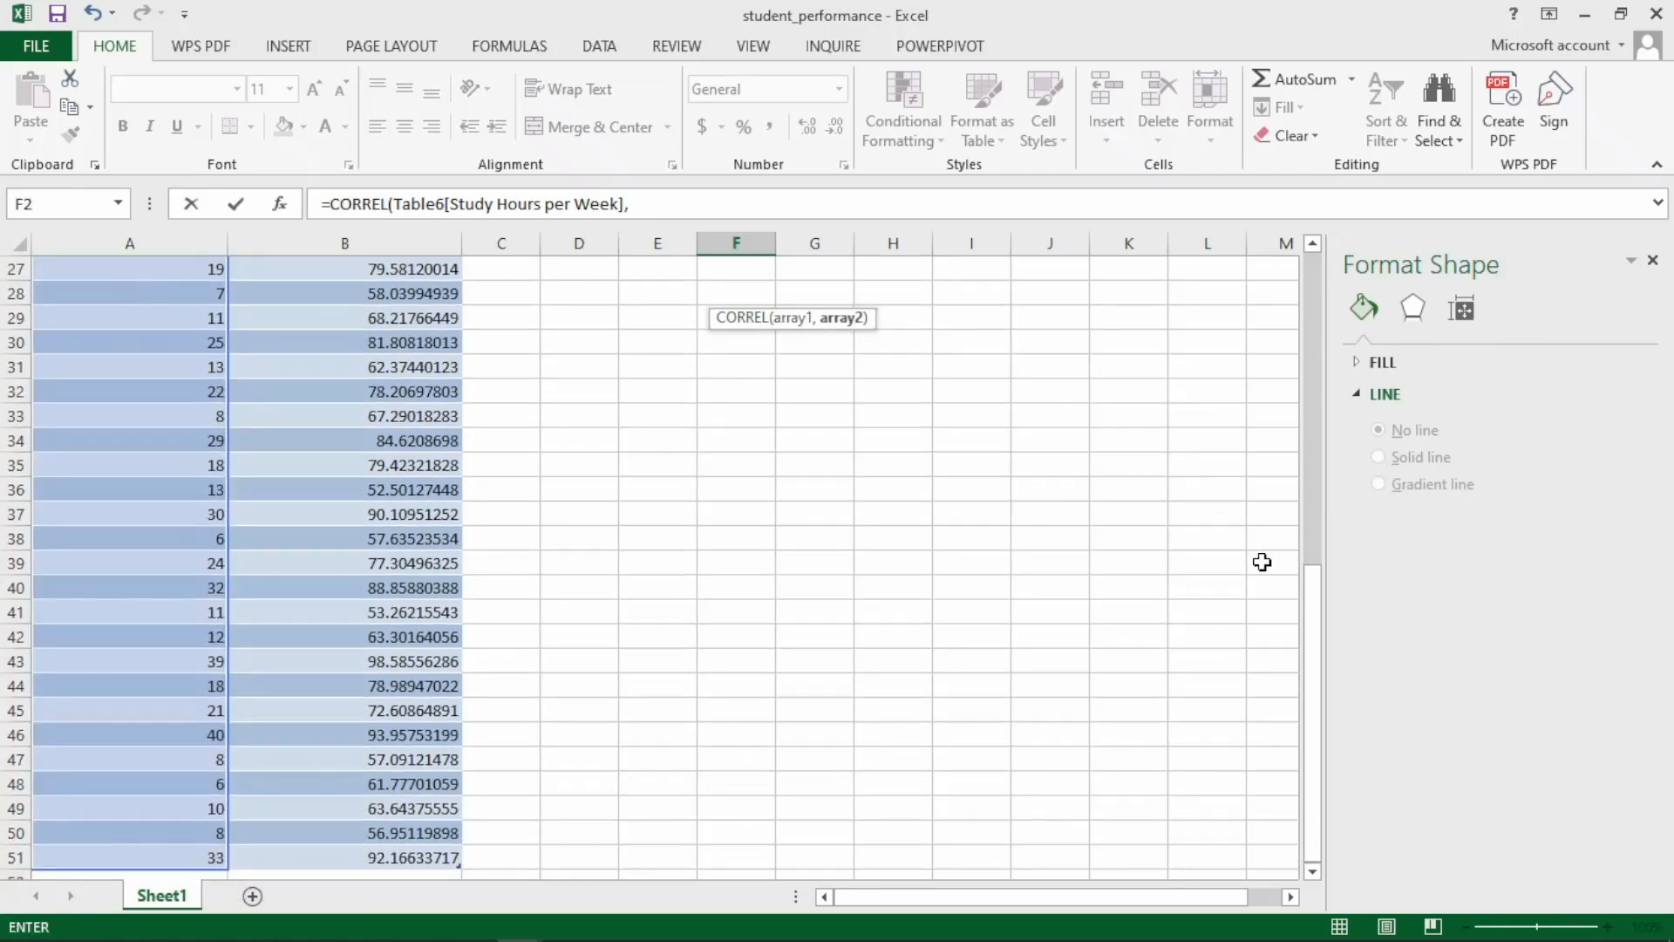
pyautogui.moveTo(1315, 601); pyautogui.dragTo(1315, 293)
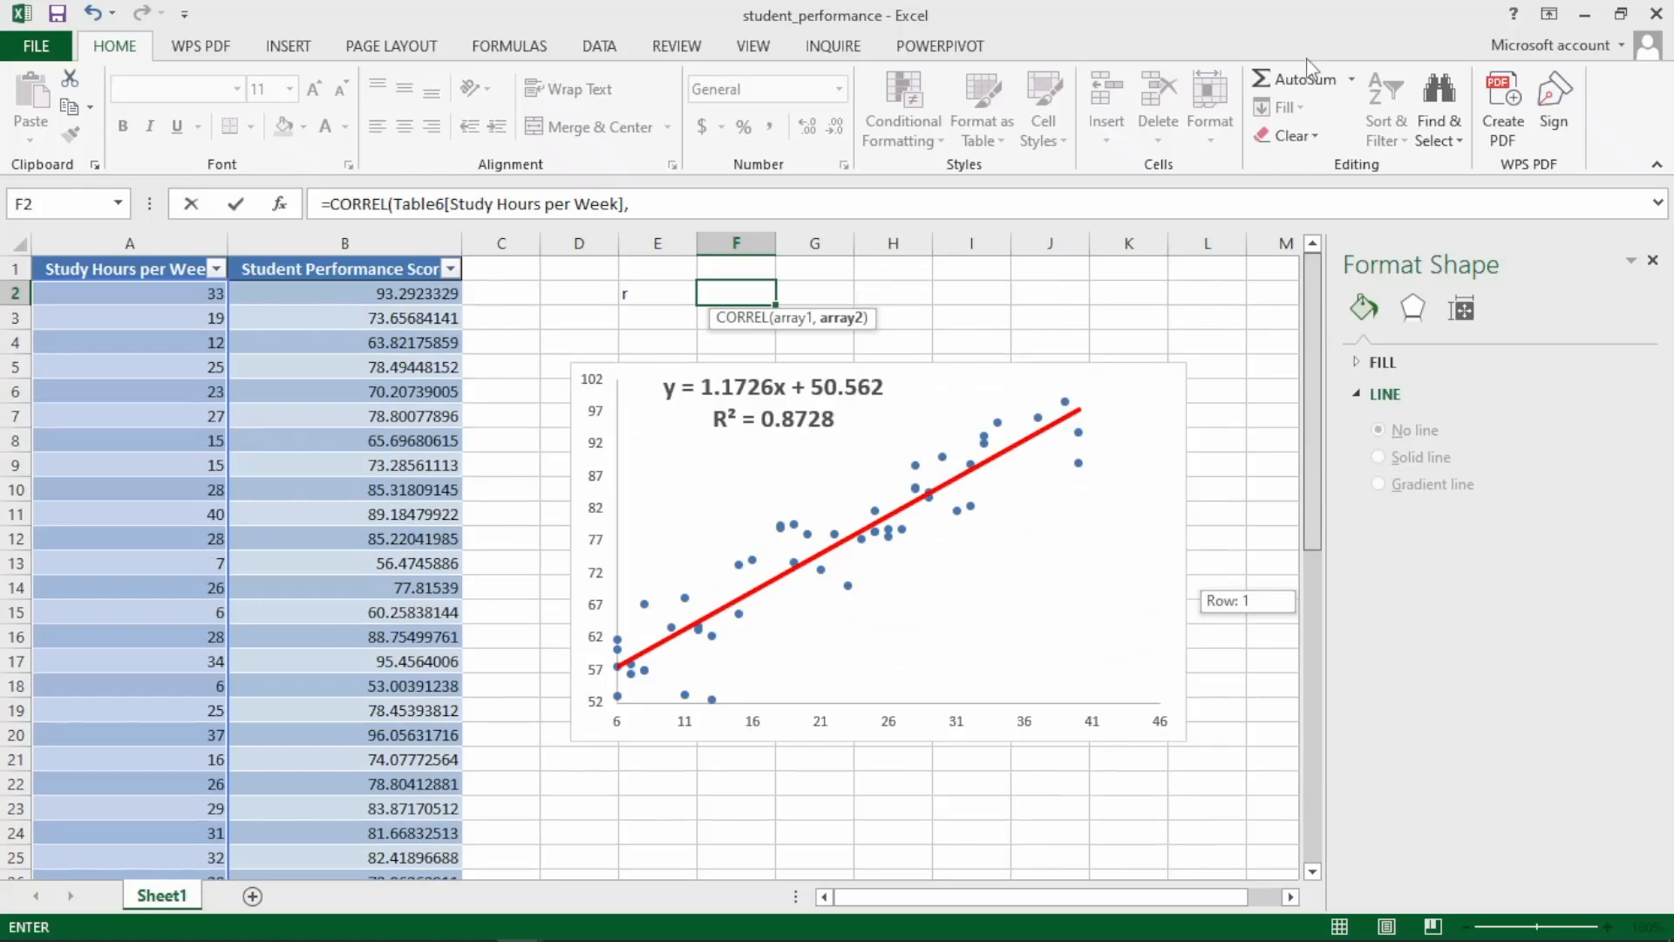
pyautogui.click(320, 298)
pyautogui.hotkey('ctrl', 'shift', 'Down')
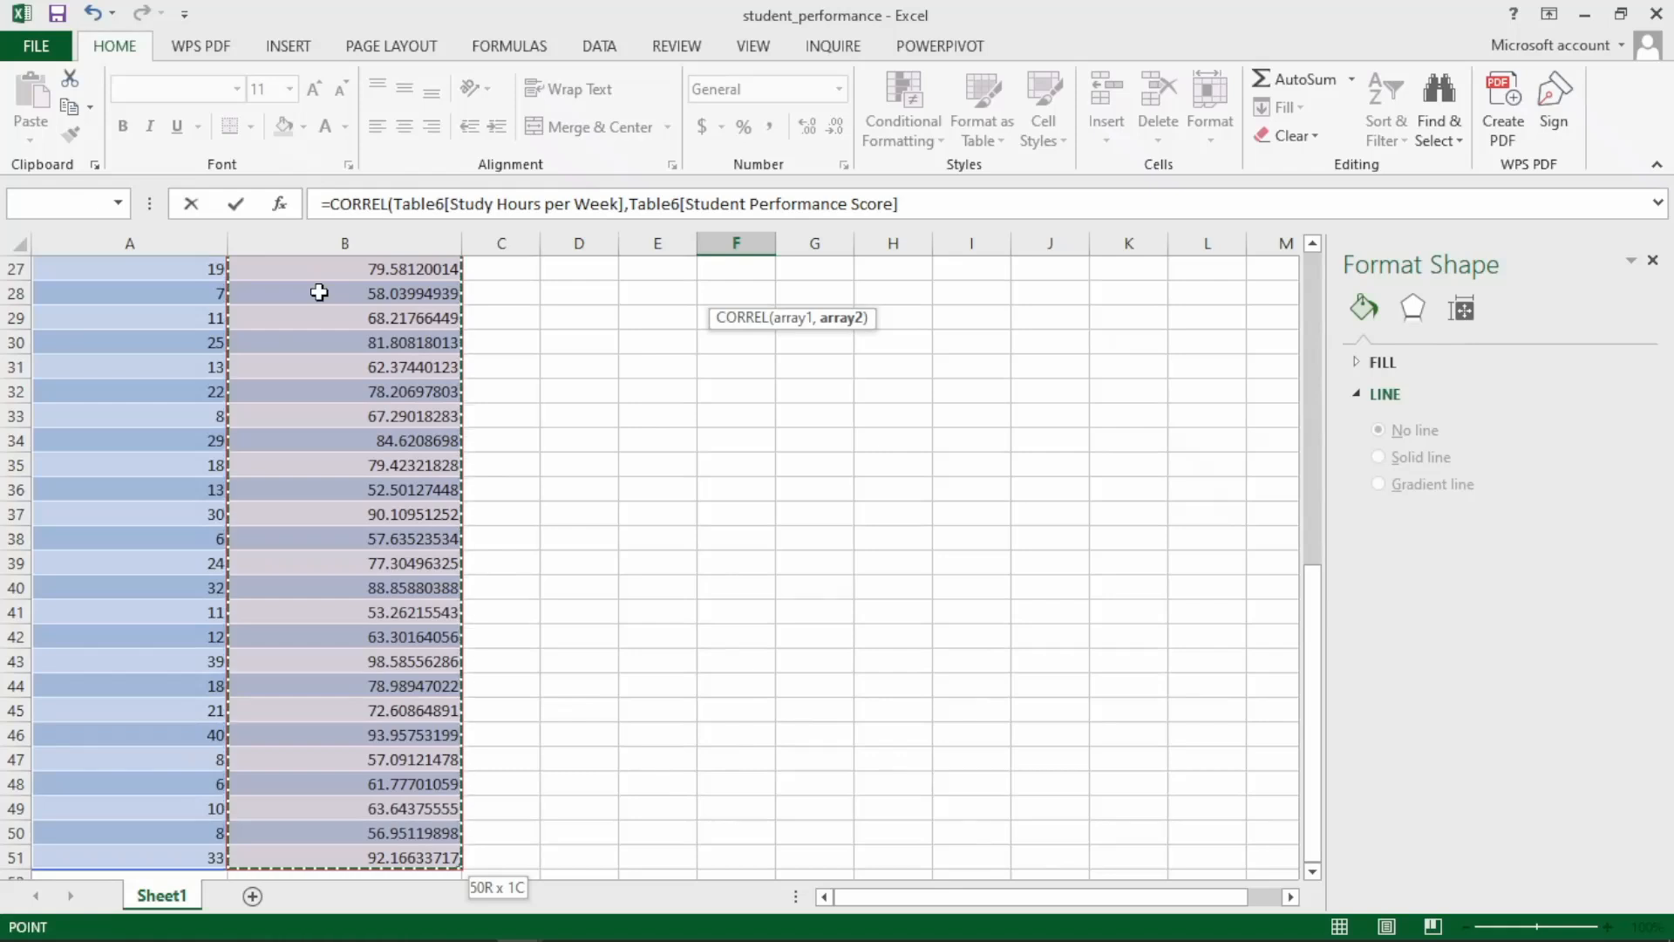
pyautogui.write(')')
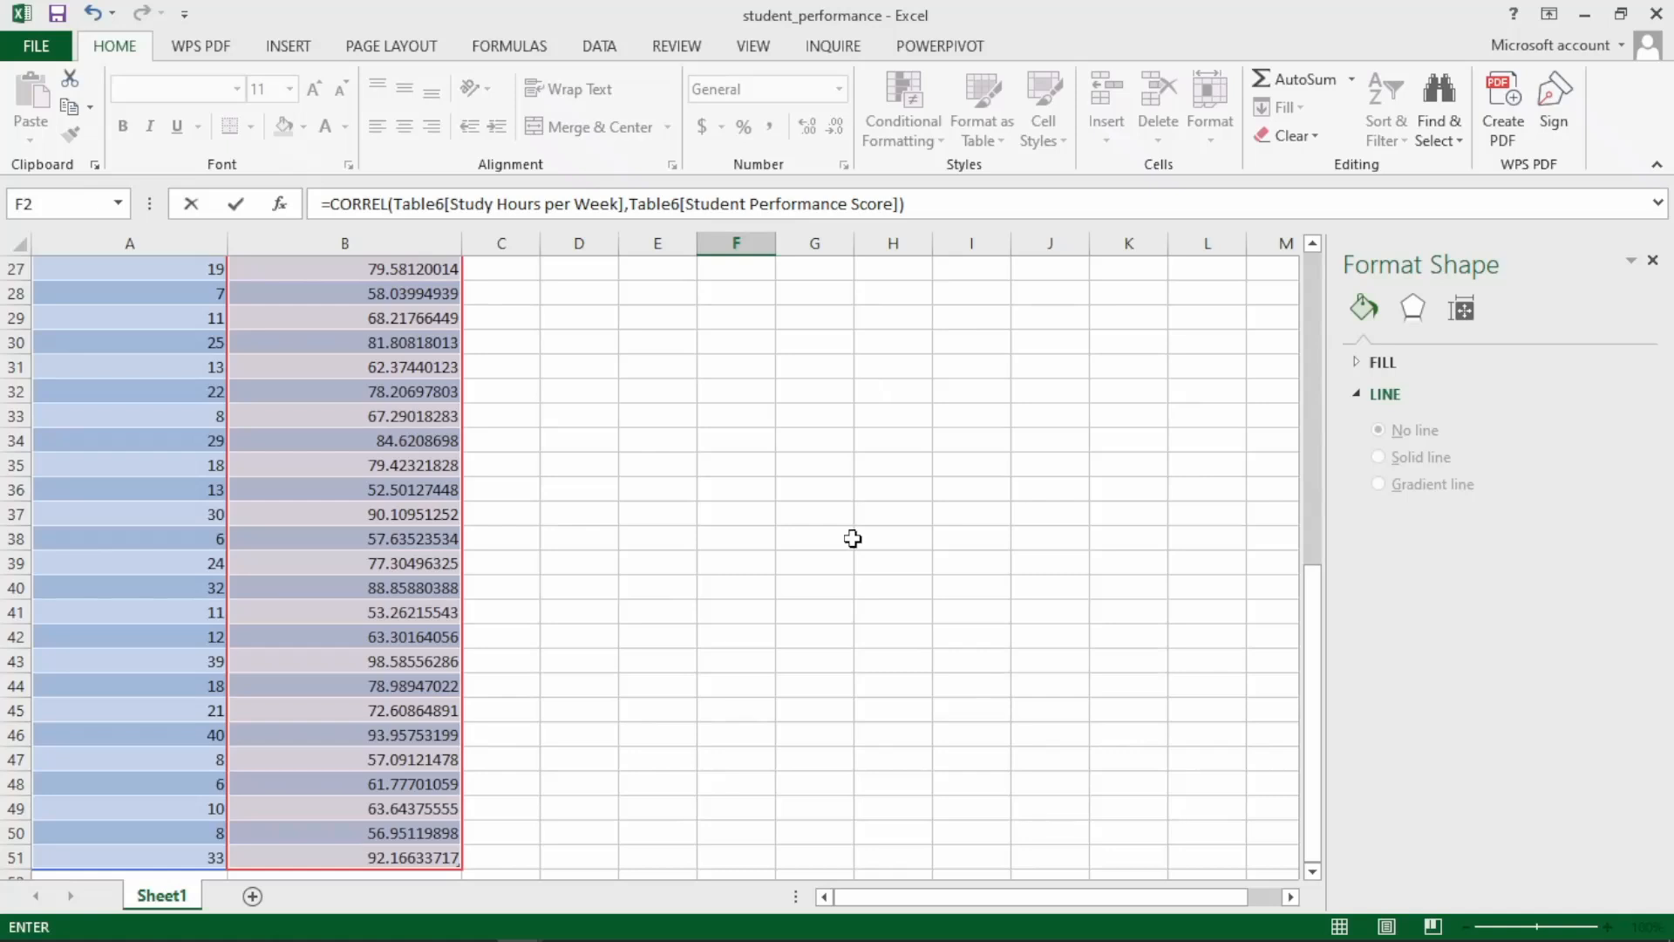
pyautogui.press('Return')
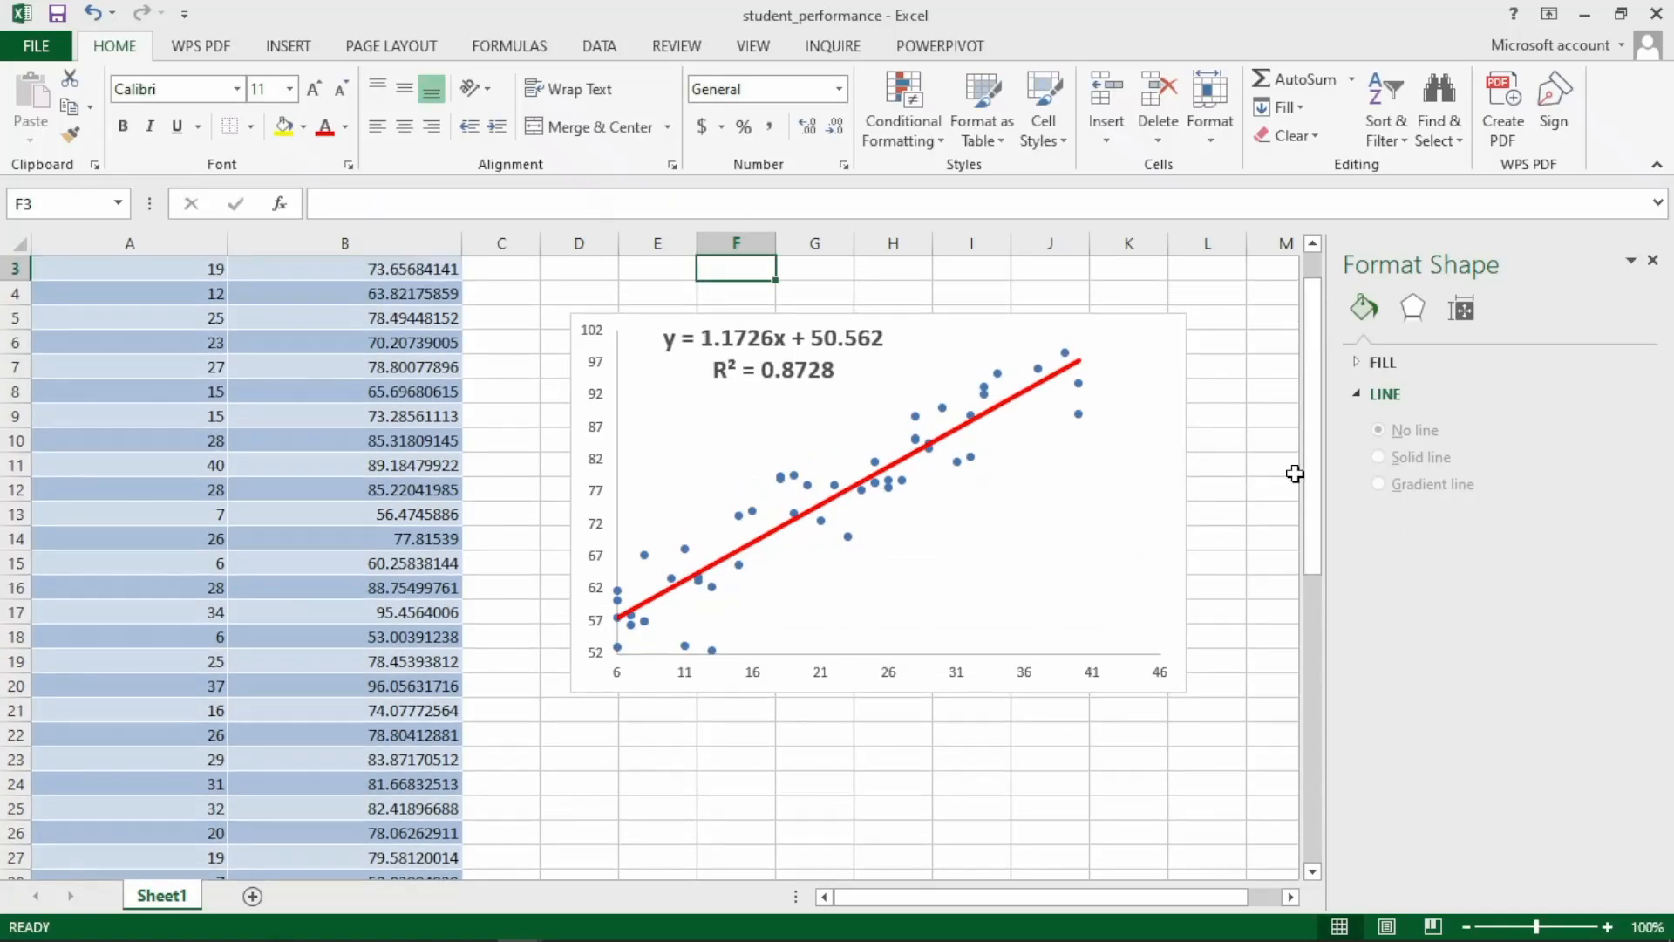
# Enter the label "Slope" in cell E3, directly below the r label.
pyautogui.moveTo(1310, 424); pyautogui.dragTo(1309, 399)
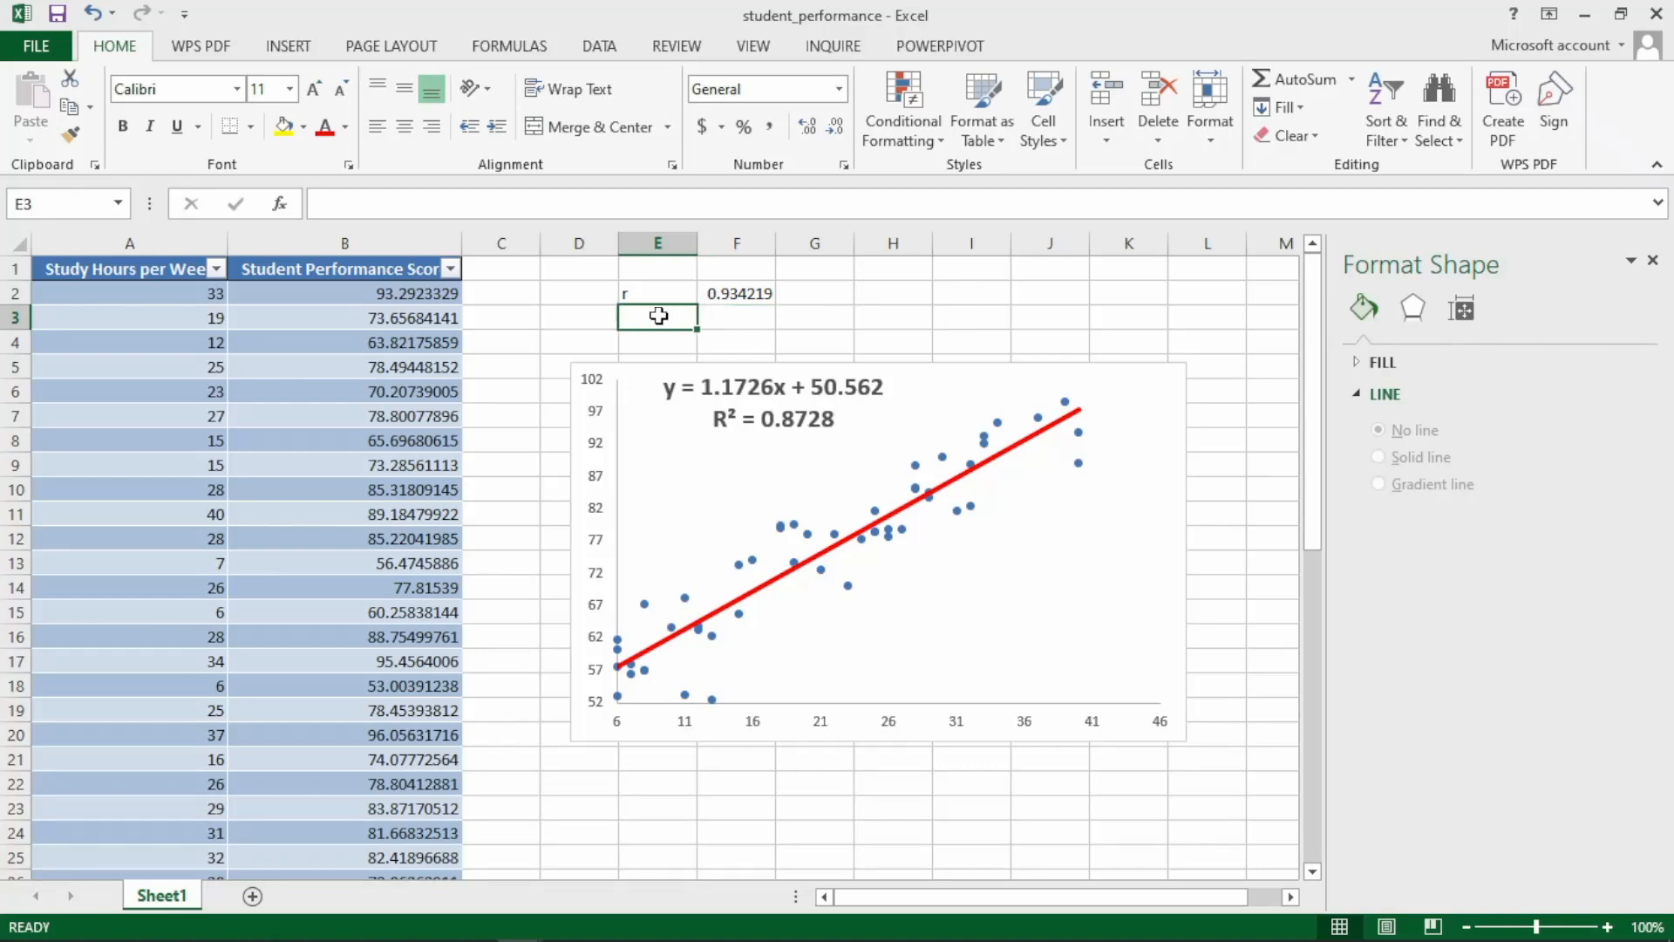
pyautogui.write('Slo')
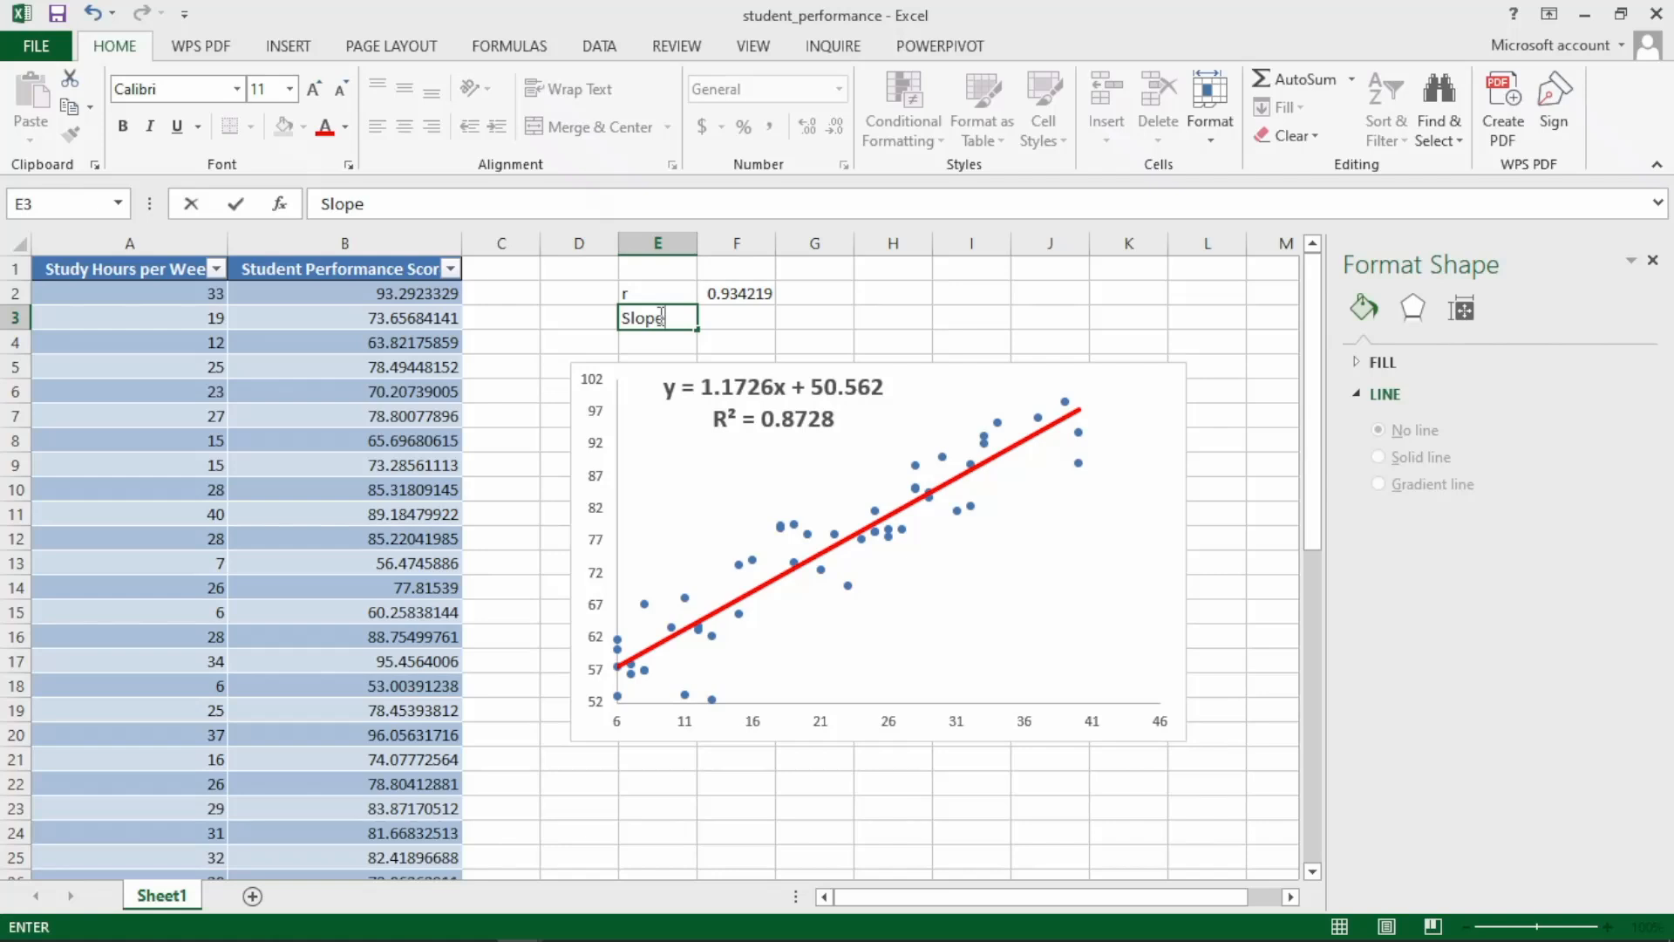
pyautogui.write('pe')
pyautogui.press('Tab')
# Calculate the regression slope in F3 with SLOPE, using Student Performance Score as known y's and Study Hours per Week as known x's.
pyautogui.write('=sl')
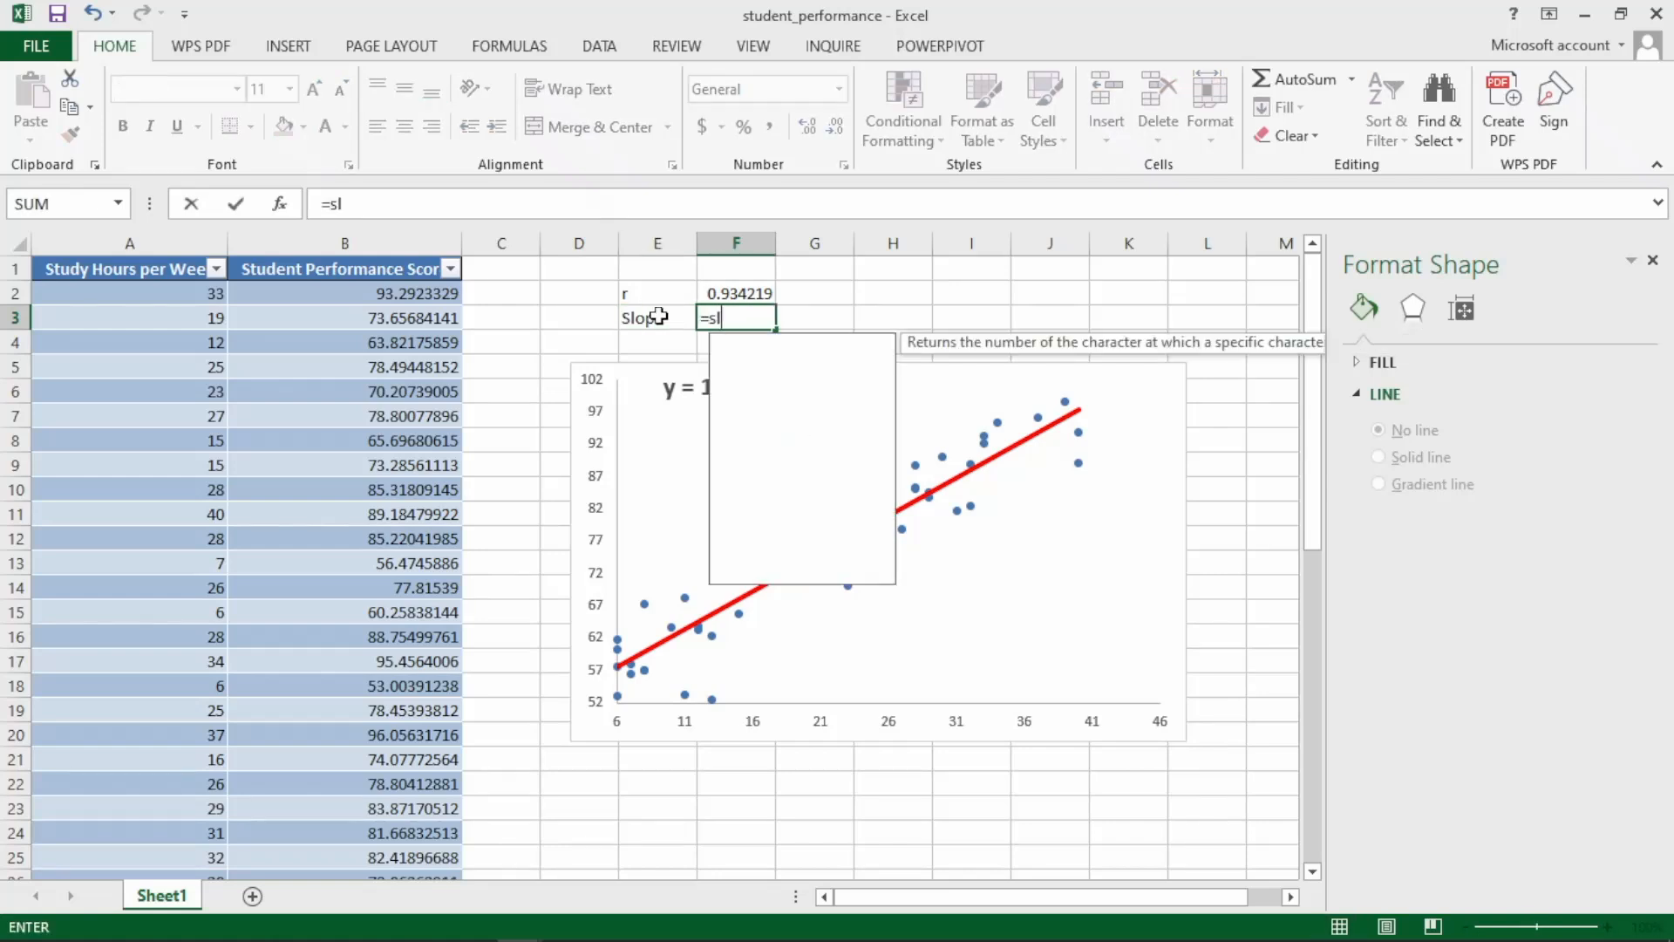
pyautogui.write('o')
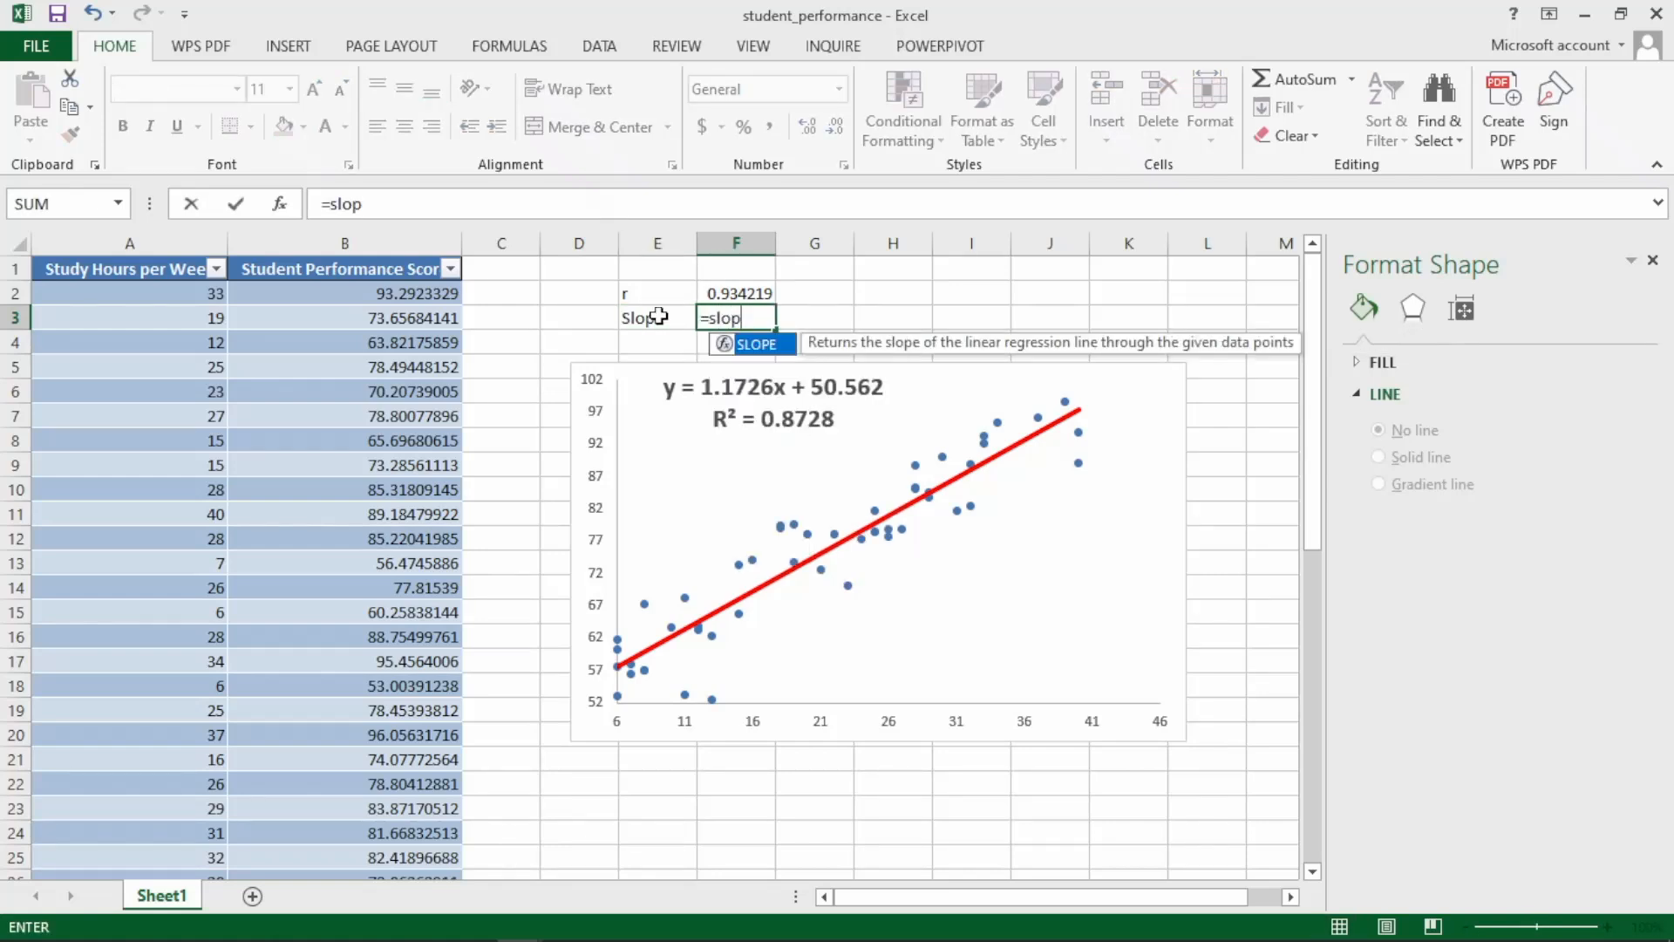
pyautogui.write('p')
pyautogui.press('Tab')
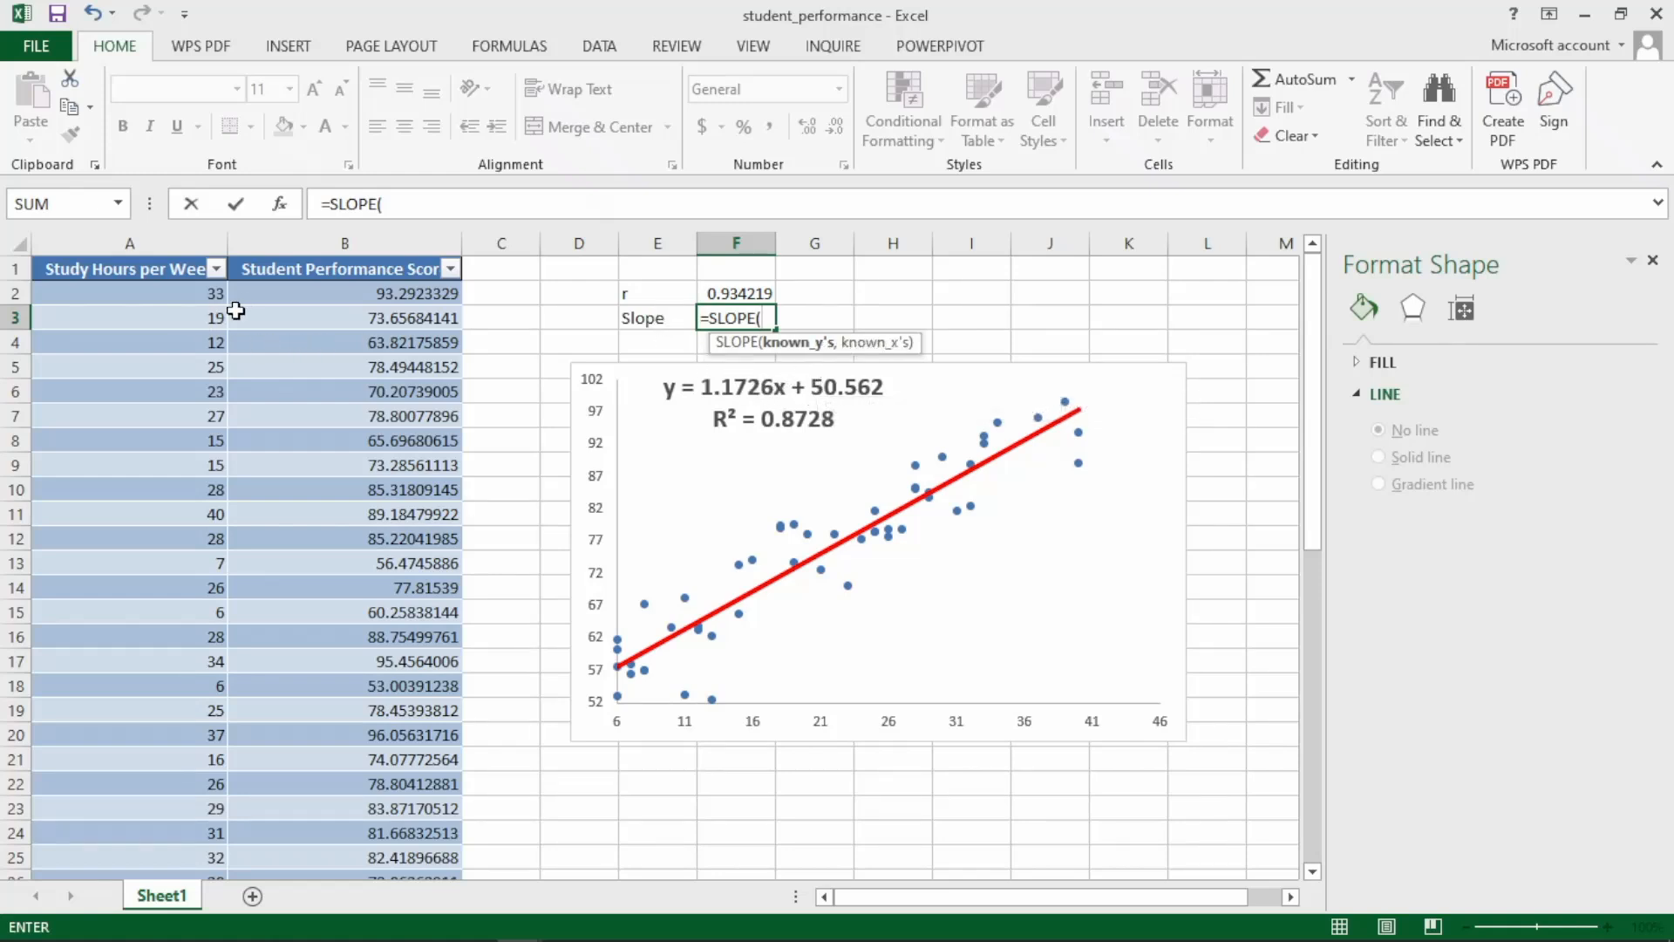
pyautogui.click(284, 293)
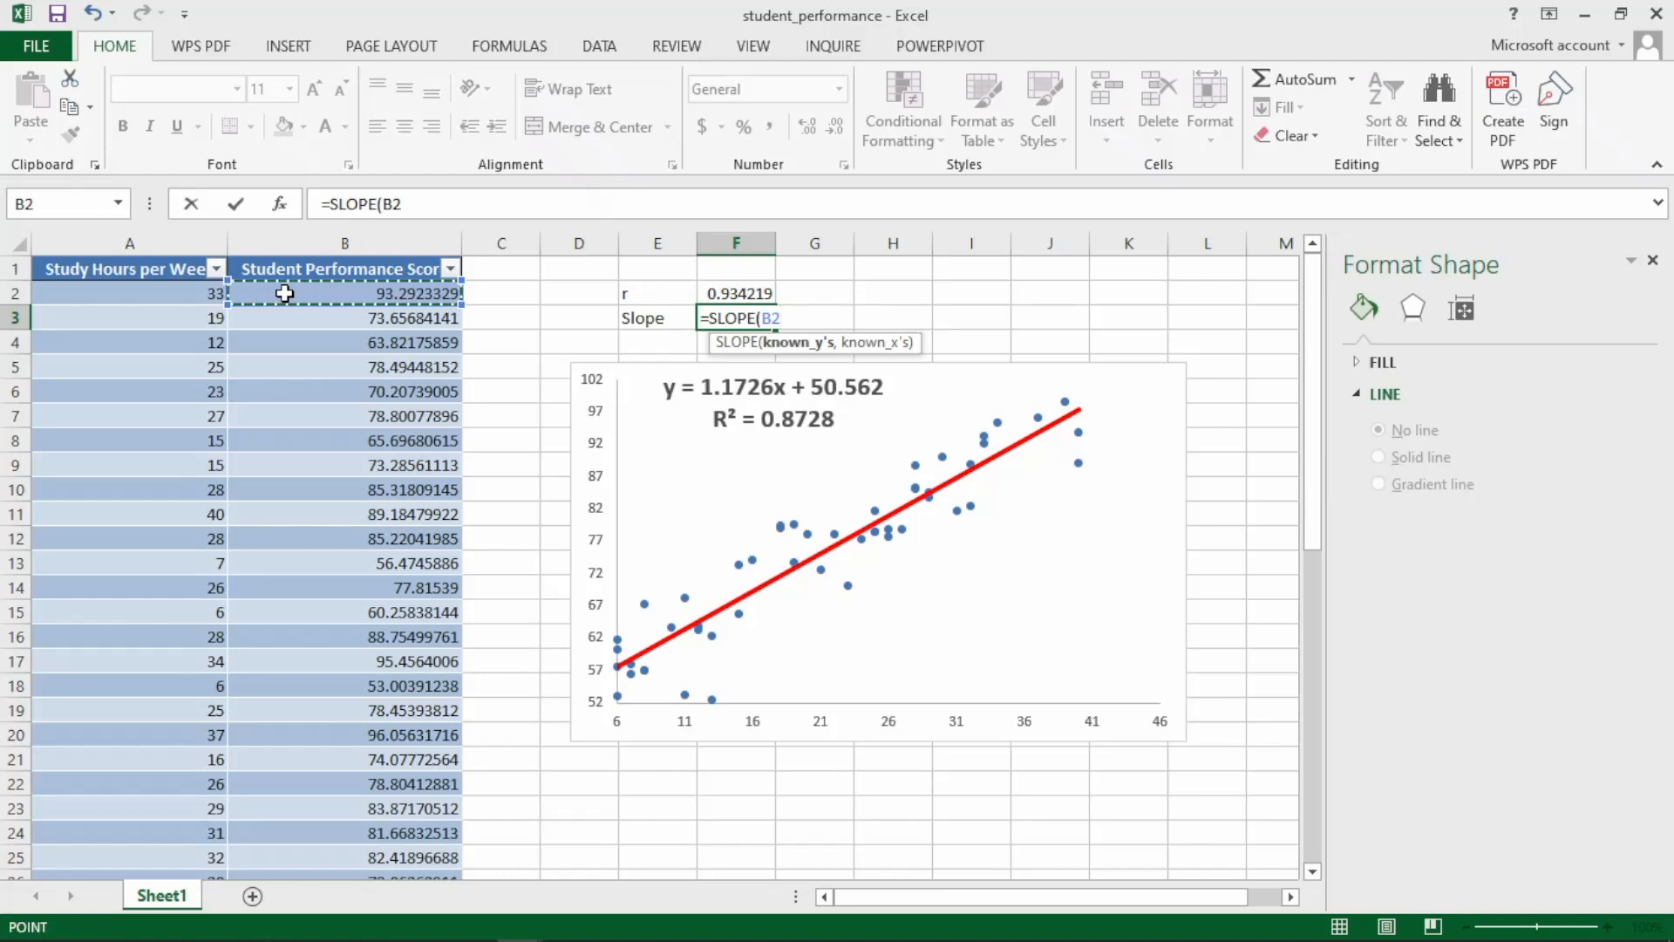
pyautogui.hotkey('ctrl', 'shift', 'Down')
pyautogui.write(',')
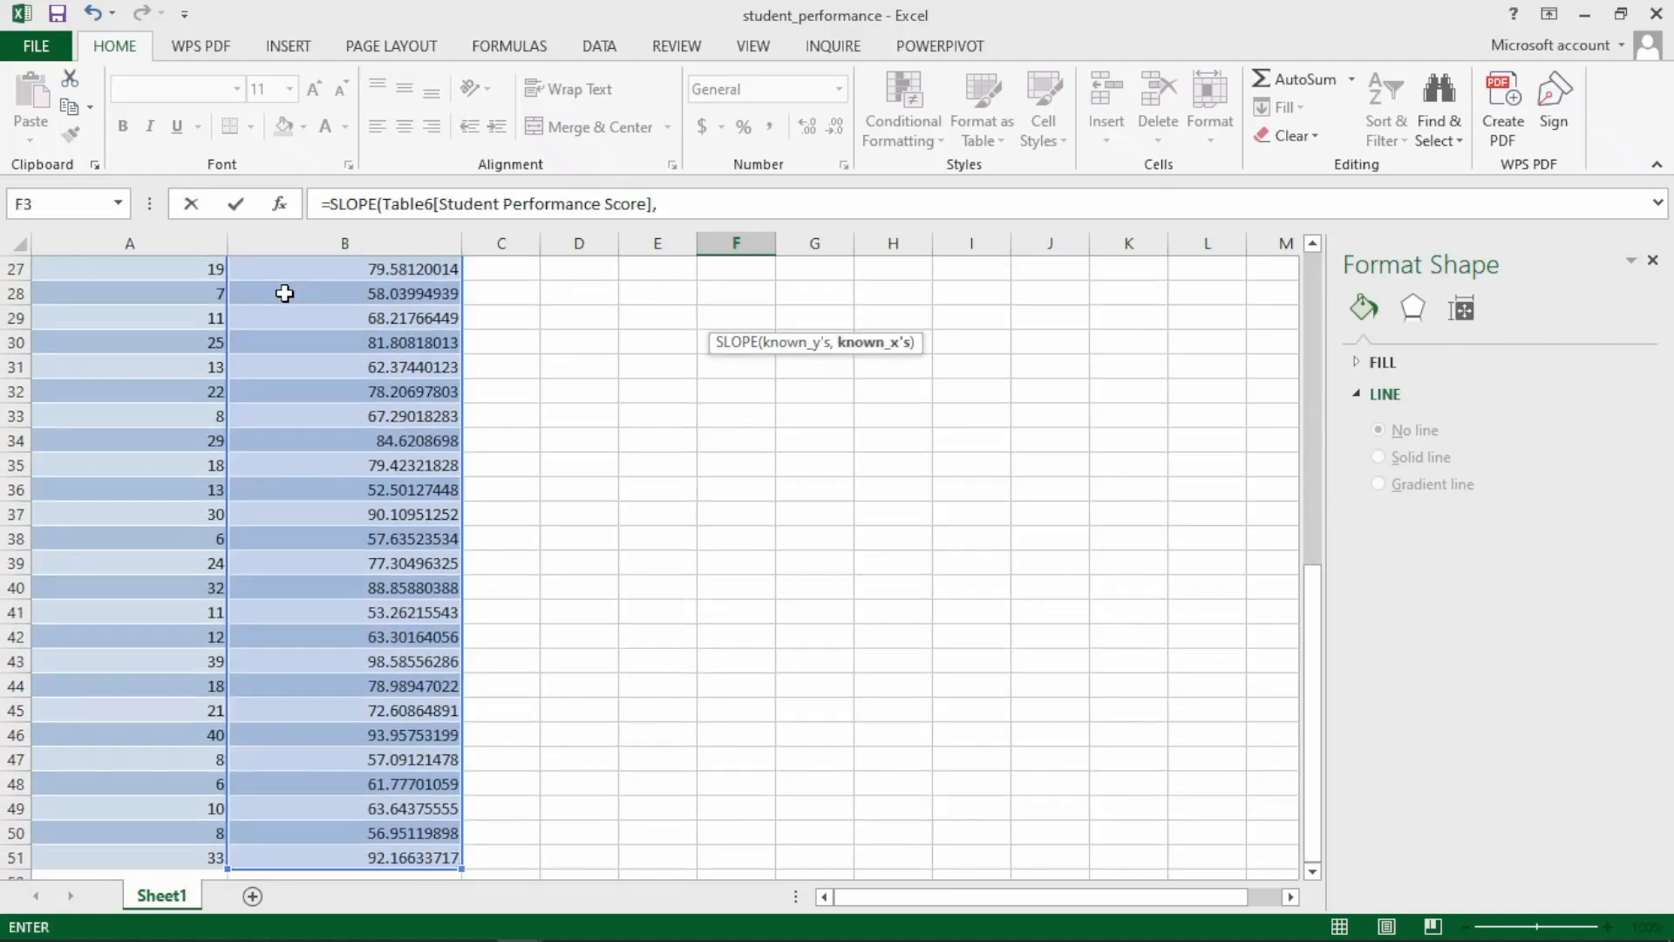
pyautogui.click(153, 275)
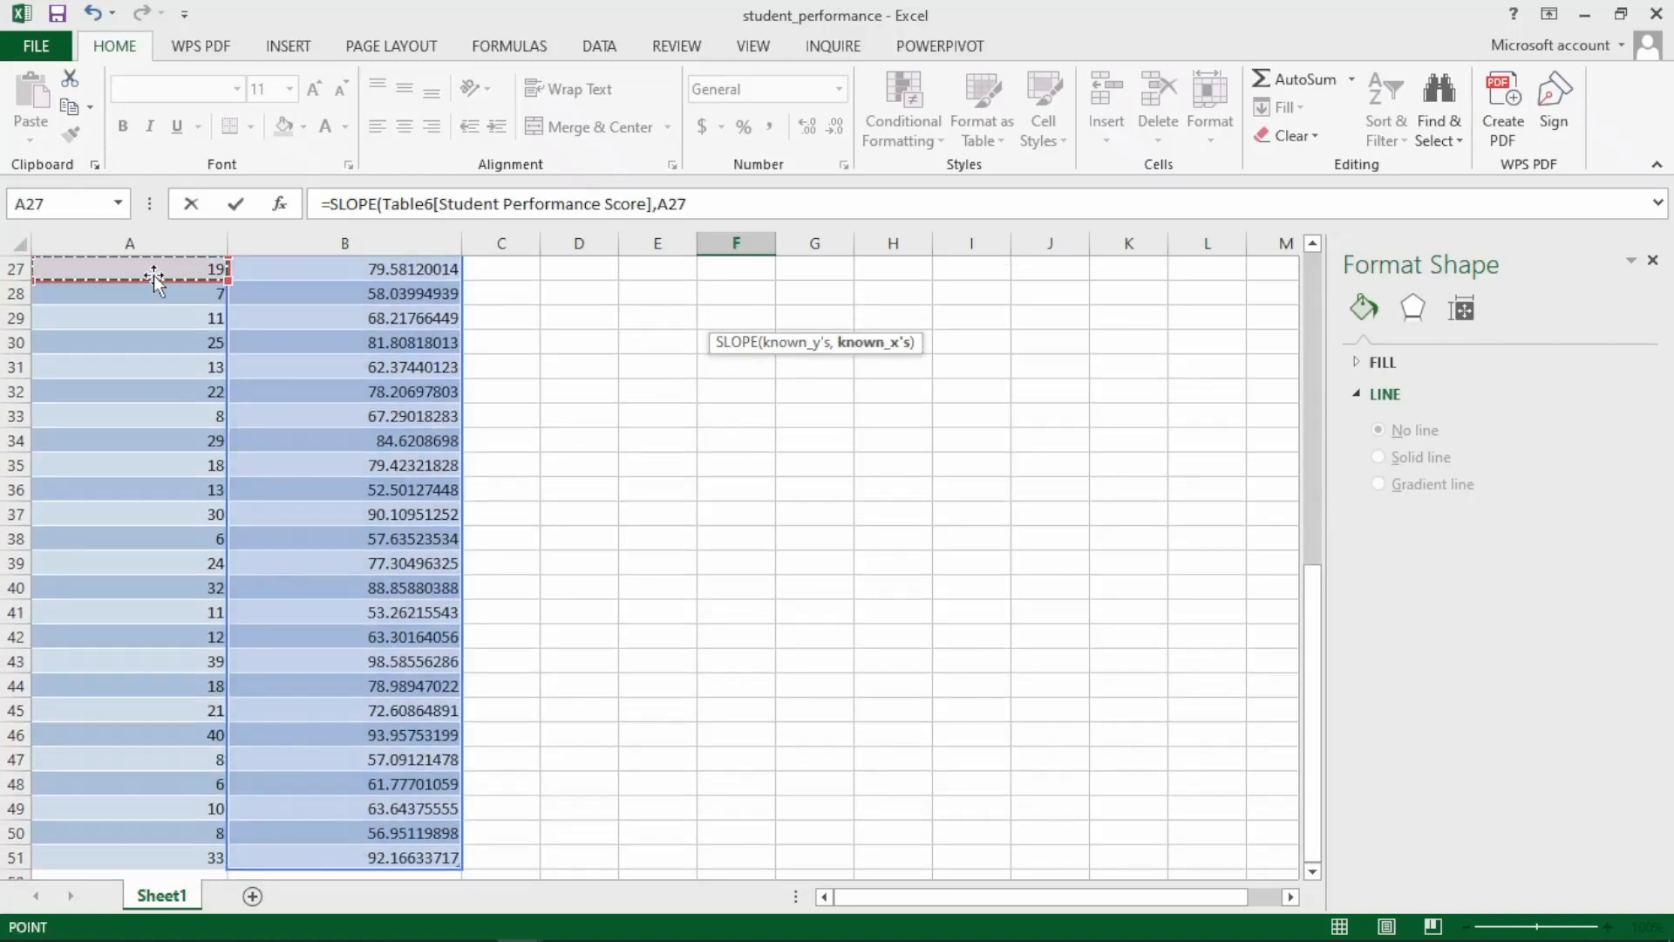
pyautogui.press('Up')
pyautogui.press('Up')
pyautogui.press('Up')
pyautogui.press('Up')
pyautogui.press('Up')
pyautogui.press('Up')
pyautogui.press('Up')
pyautogui.press('Up')
pyautogui.press('Up')
pyautogui.press('Up')
pyautogui.press('Up')
pyautogui.press('Up')
pyautogui.press('Up')
pyautogui.press('Up')
pyautogui.press('Up')
pyautogui.press('Up')
pyautogui.press('Up')
pyautogui.press('Up')
pyautogui.press('Up')
pyautogui.press('Up')
pyautogui.press('Up')
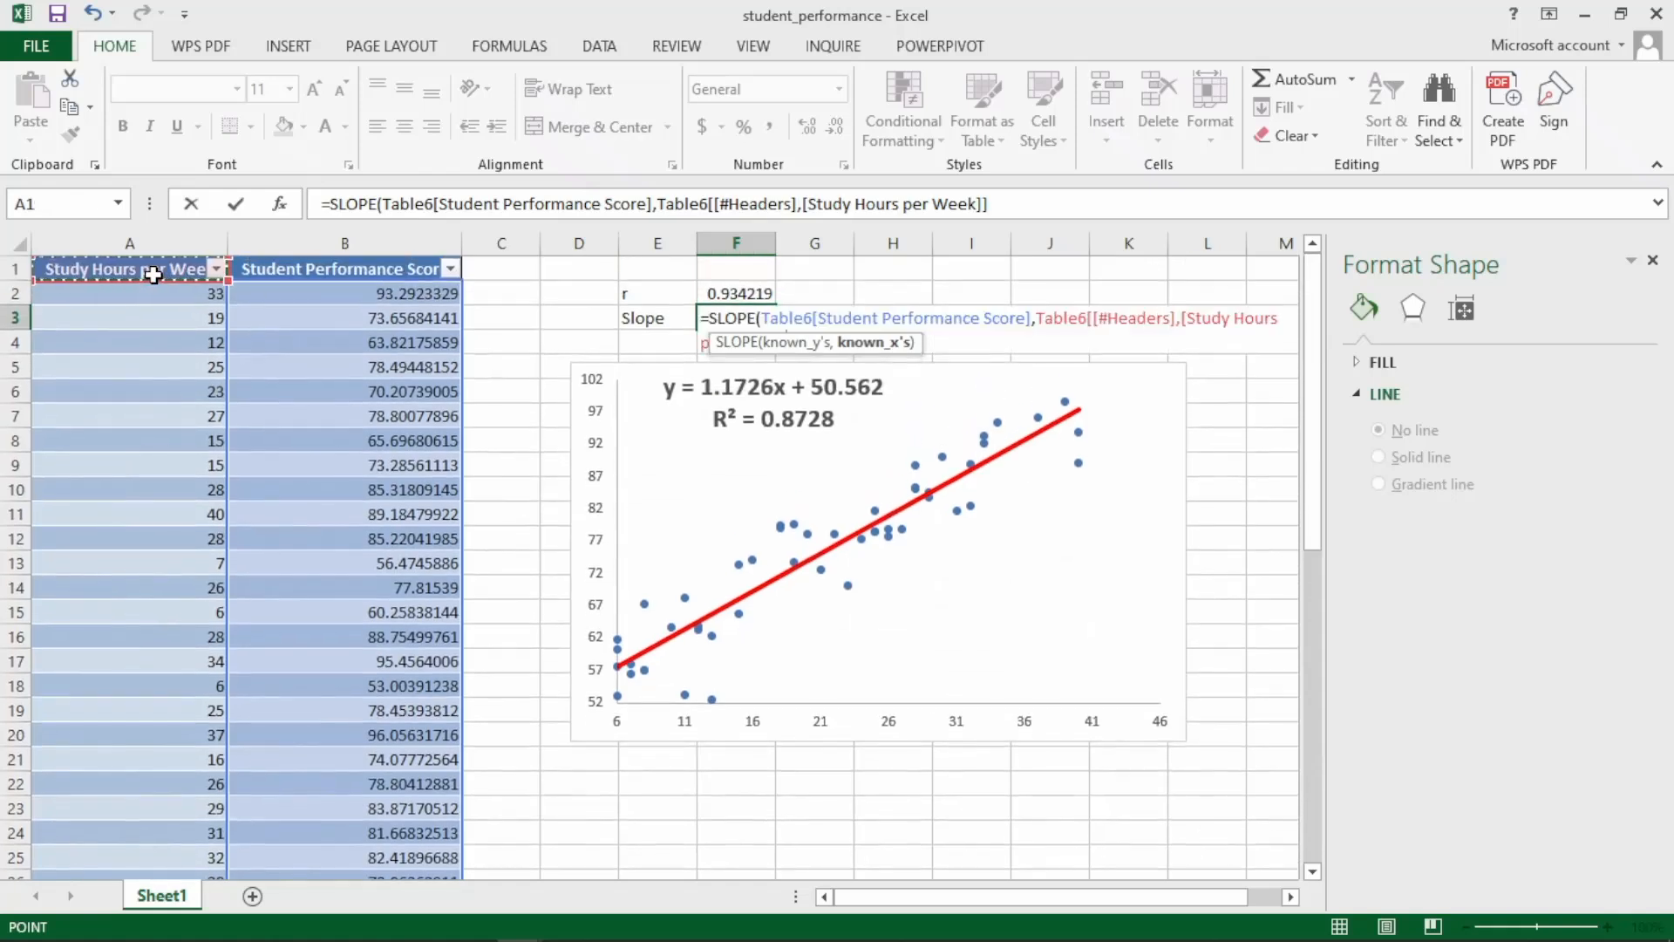
pyautogui.press('Down')
pyautogui.hotkey('ctrl', 'shift', 'Down')
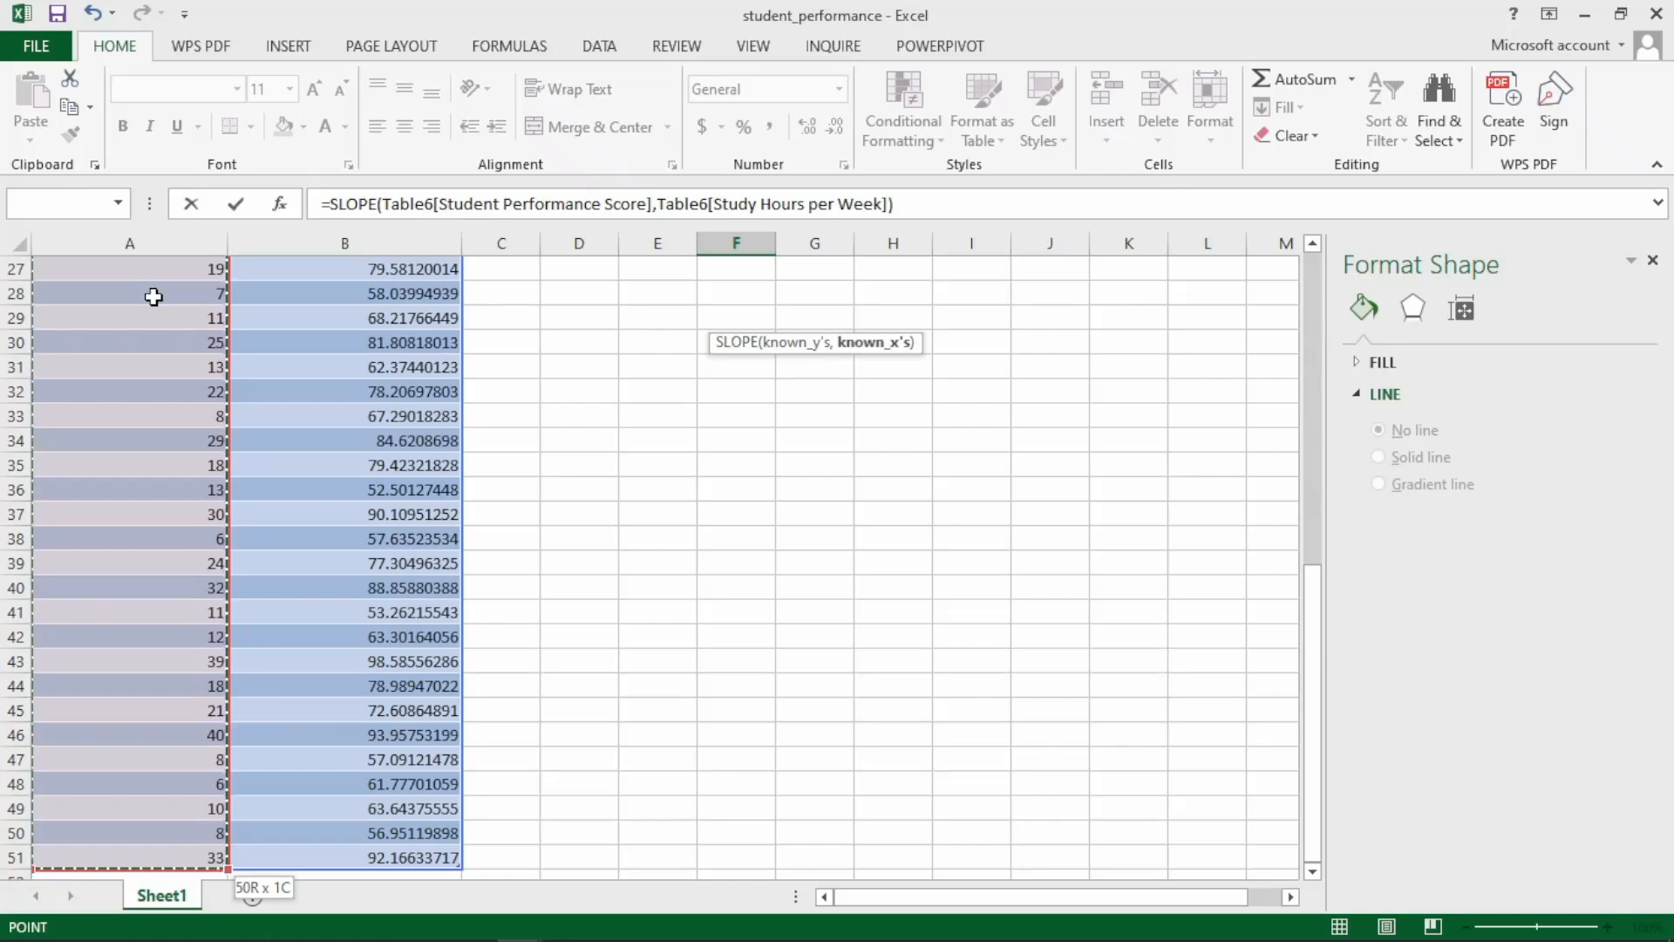
pyautogui.hotkey('ctrl', 'Return')
pyautogui.press('Return')
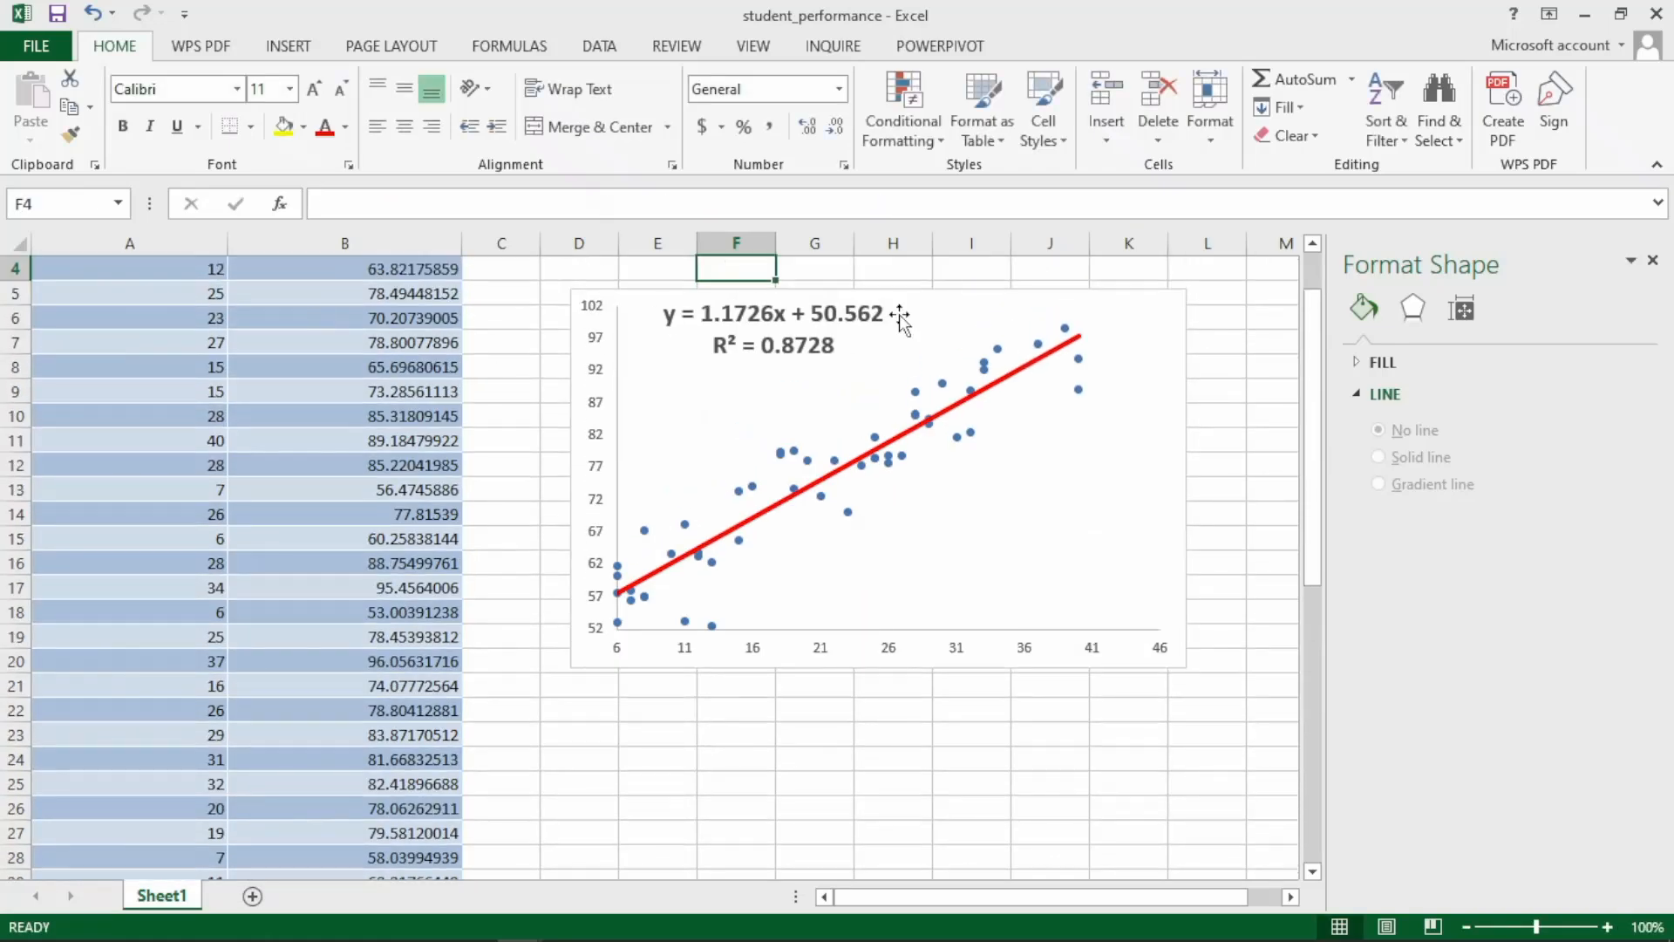
# Enter the label "Intercept" in cell E4, directly below the Slope label.
pyautogui.scroll(1, 1246, 368)
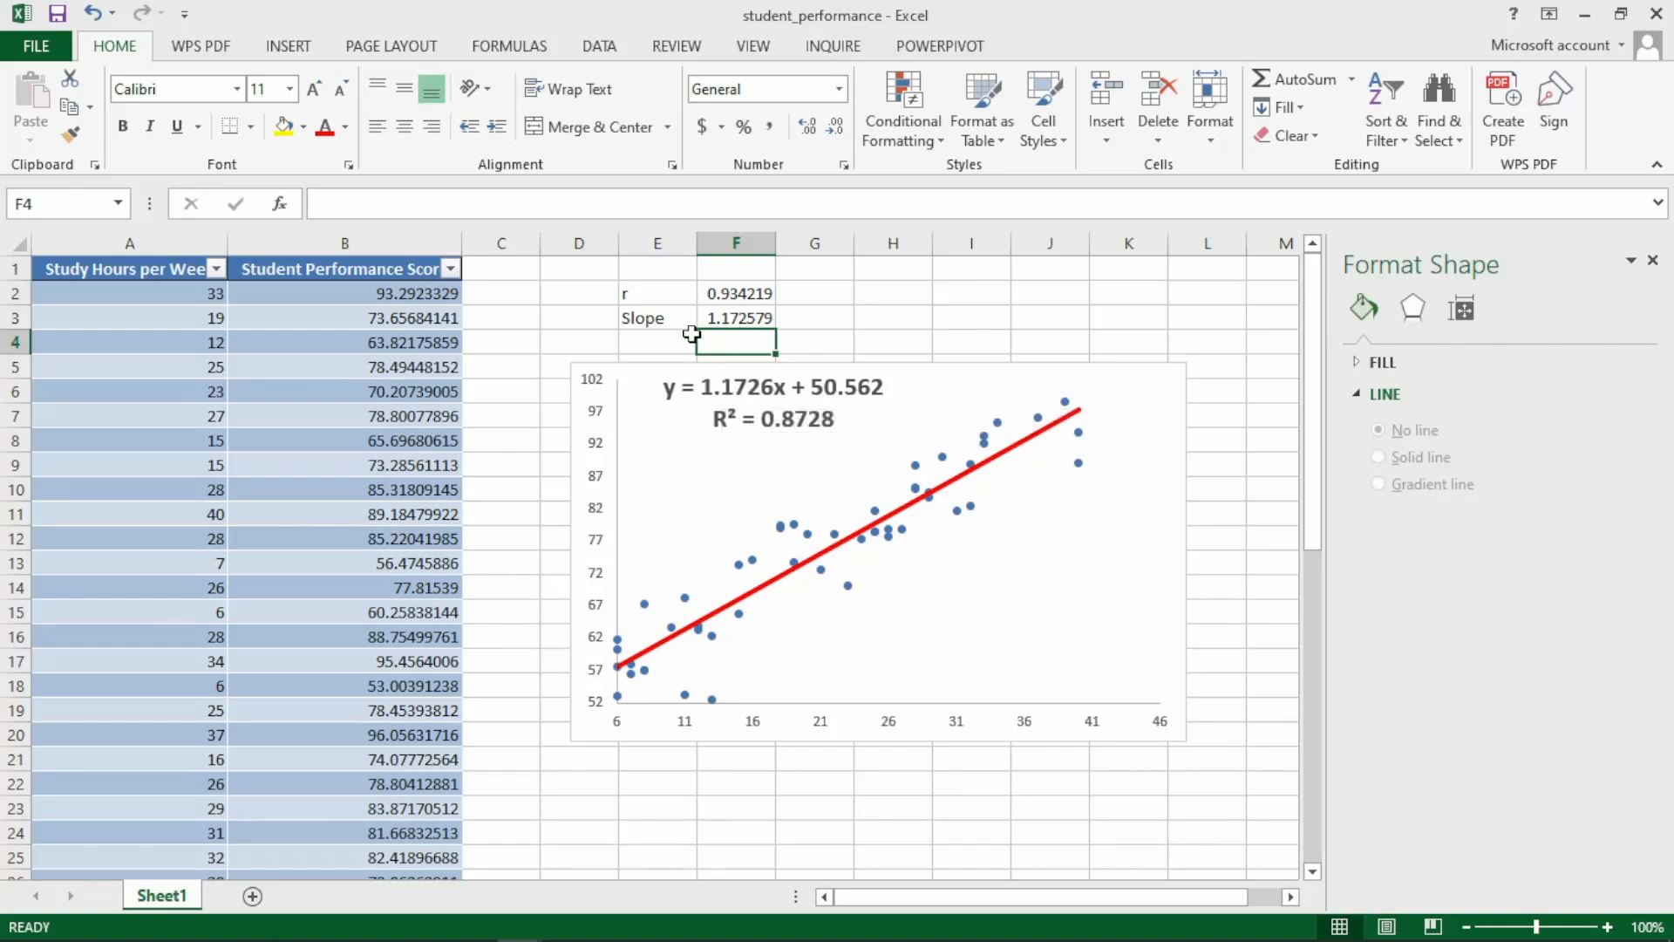
pyautogui.click(640, 349)
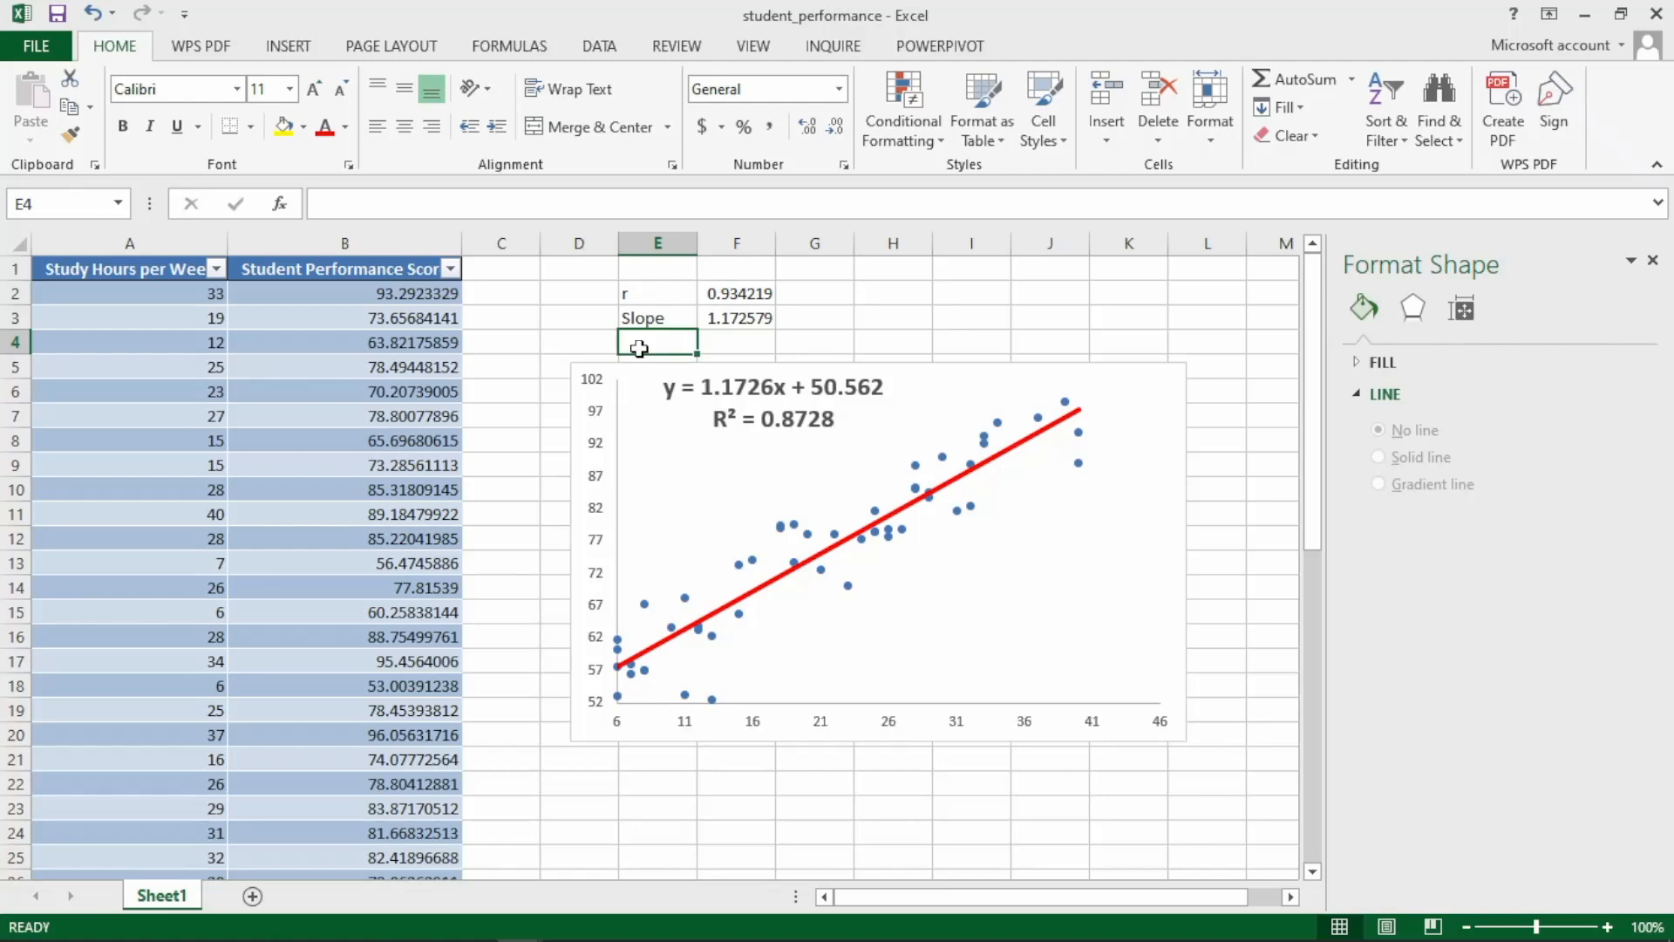
pyautogui.write('Inrw')
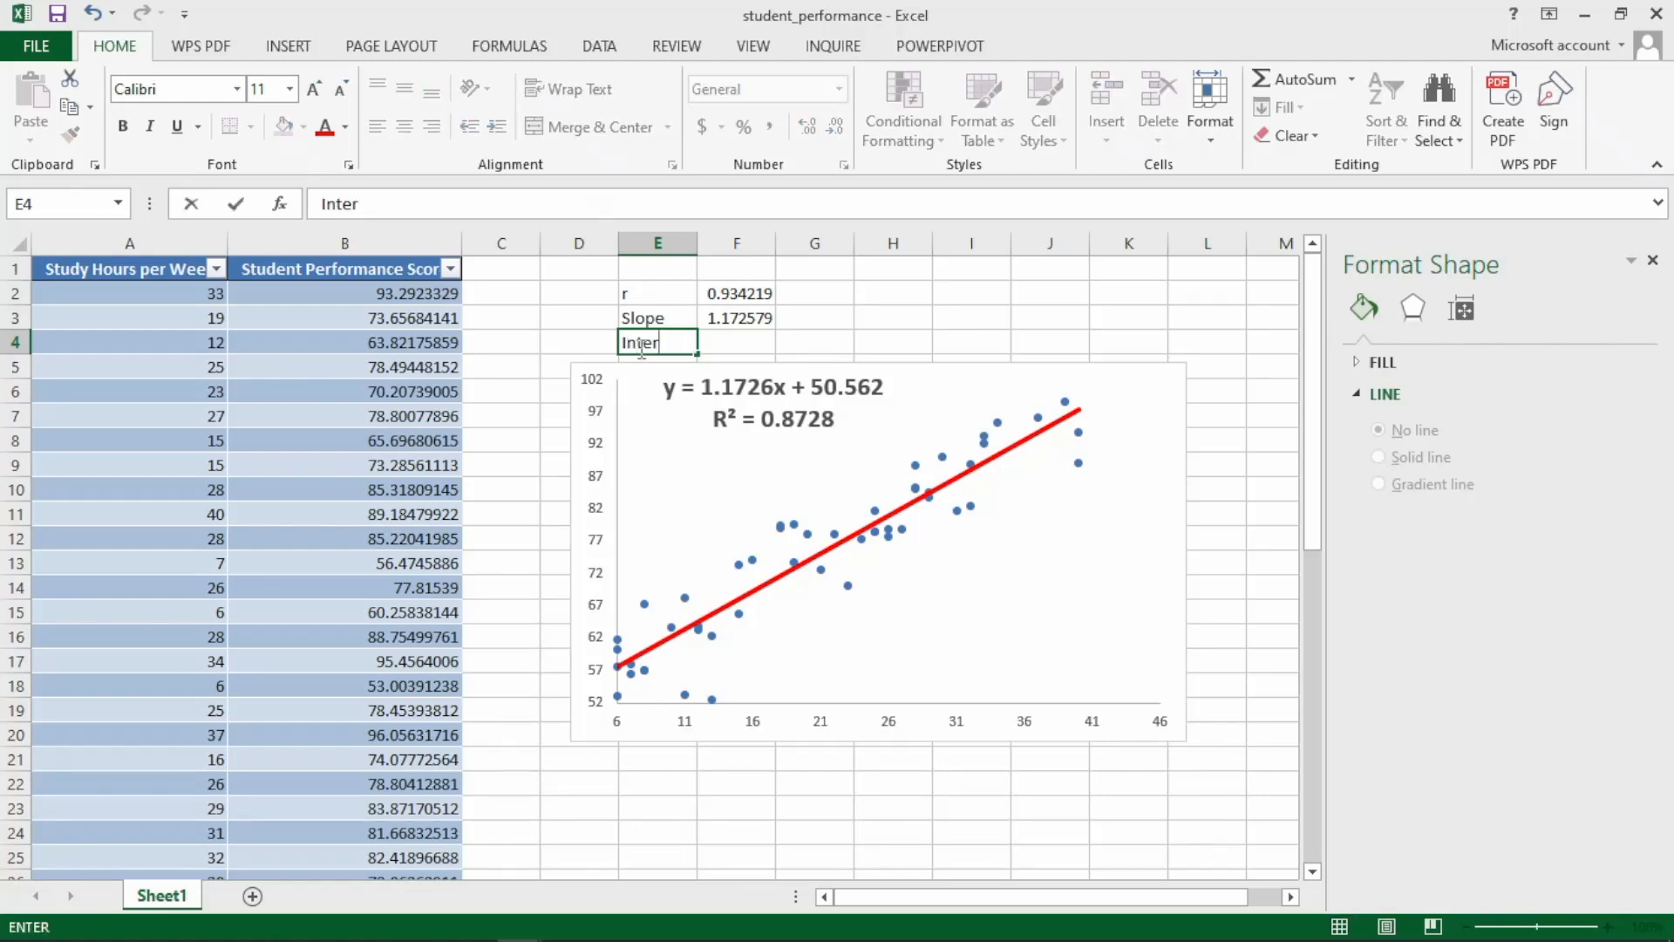
# Calculate the regression intercept in F4 with INTERCEPT, using Student Performance Score as known y's and Study Hours per Week as known x's.
pyautogui.click(731, 342)
pyautogui.write('=')
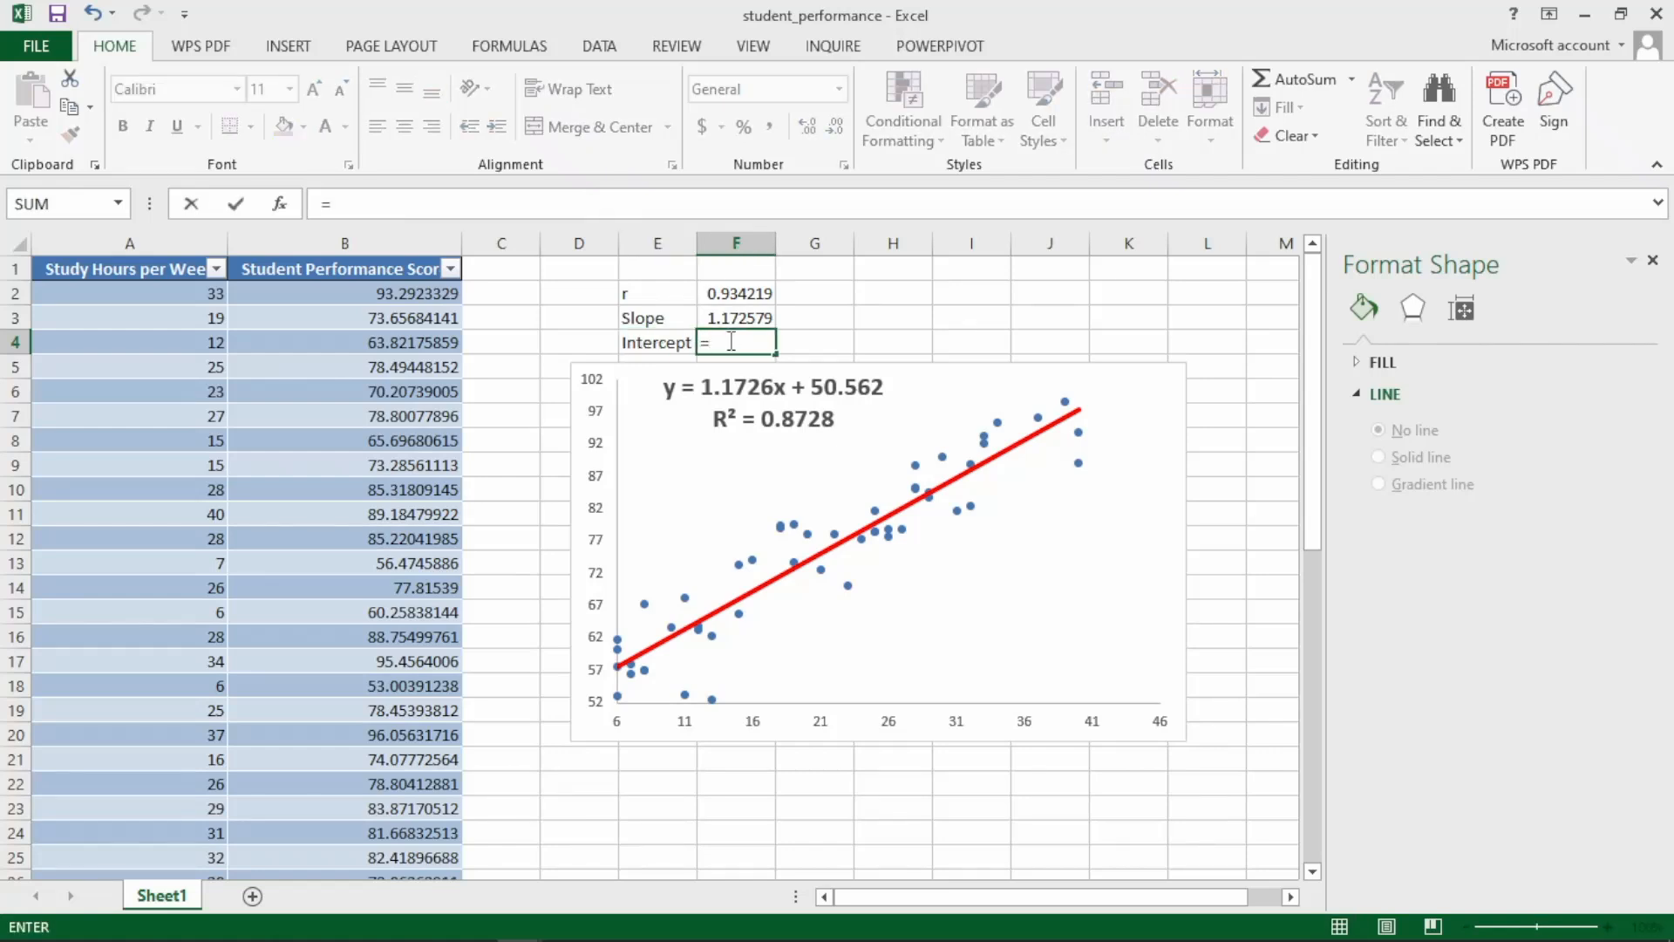
pyautogui.write('inter')
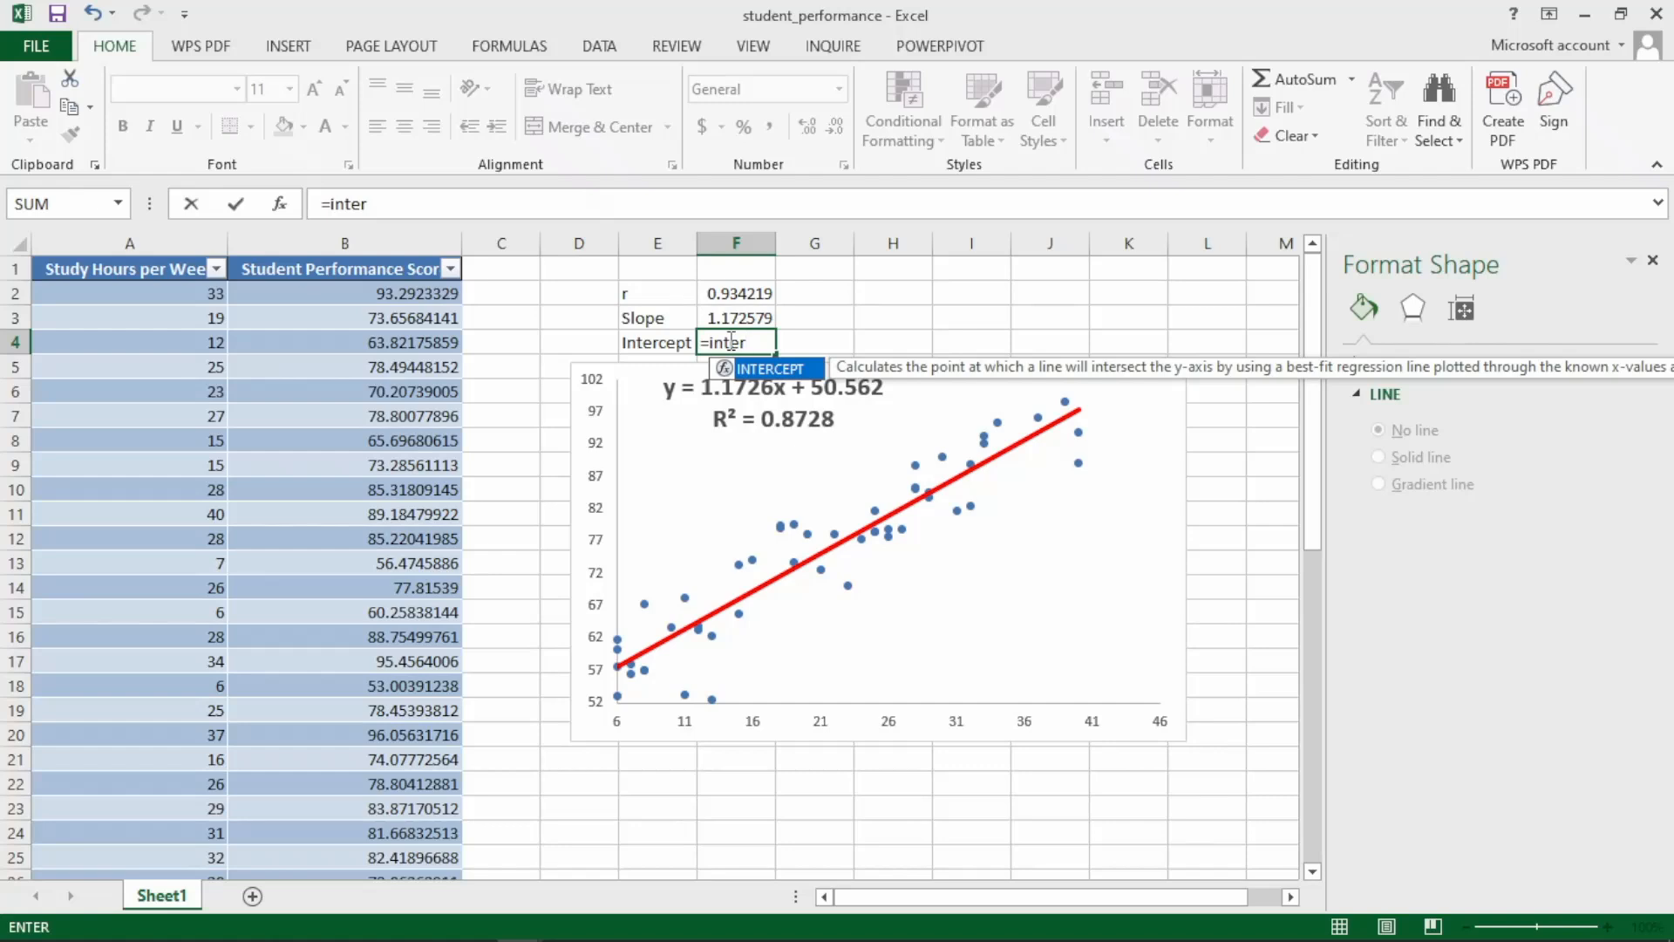
pyautogui.press('Tab')
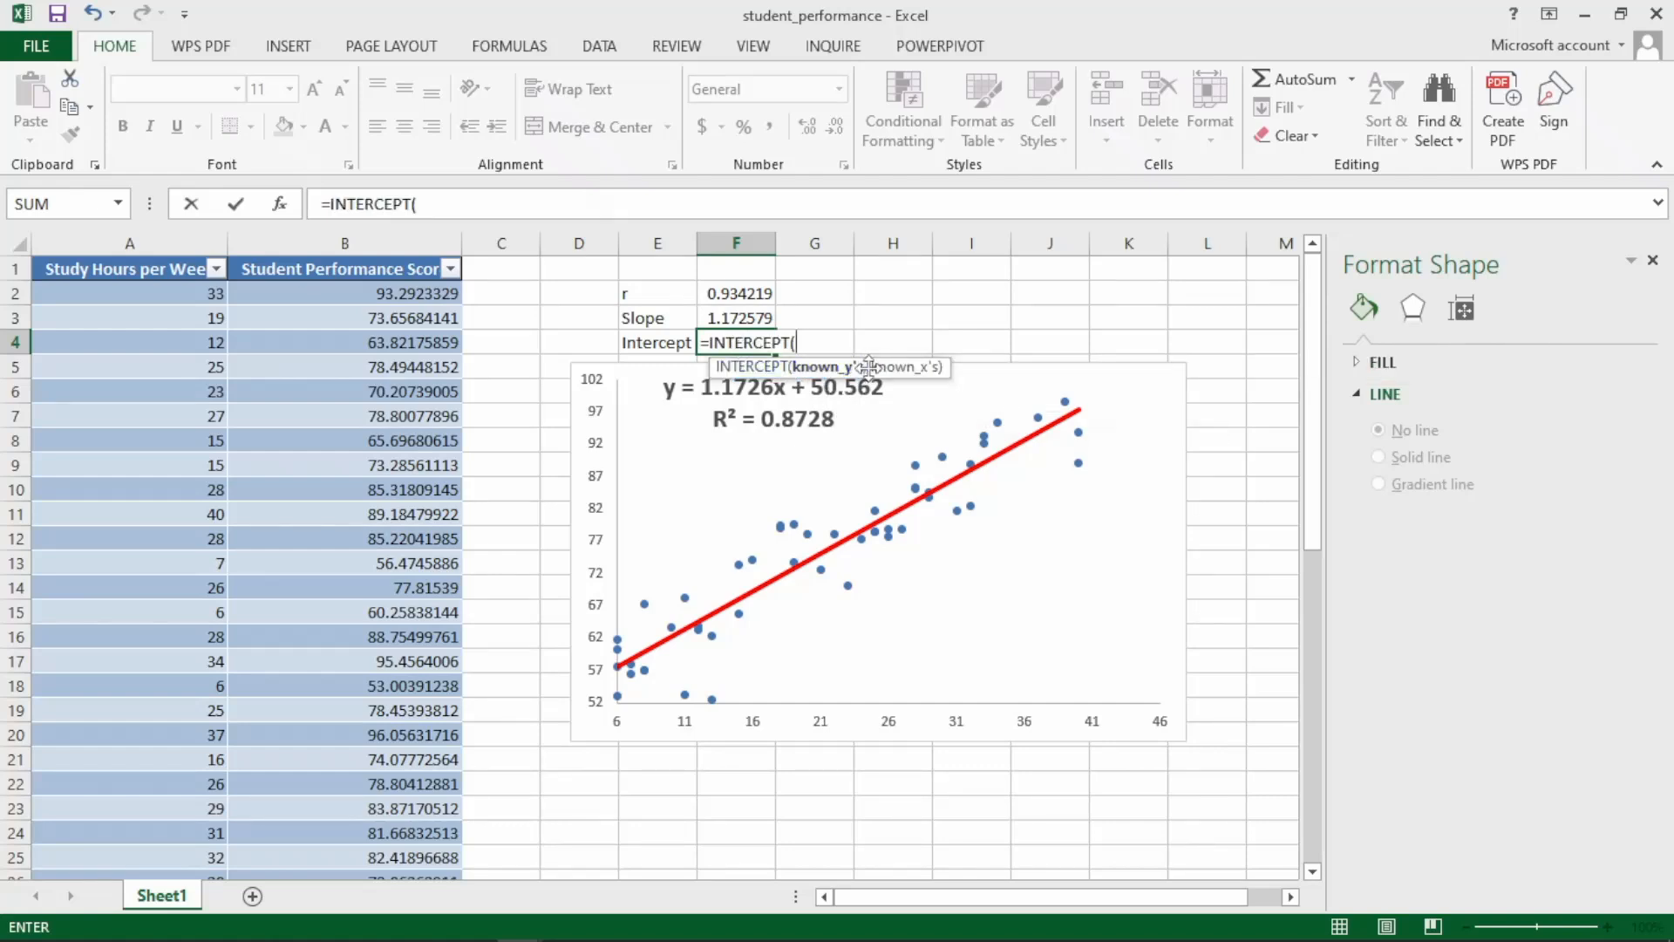
pyautogui.click(367, 296)
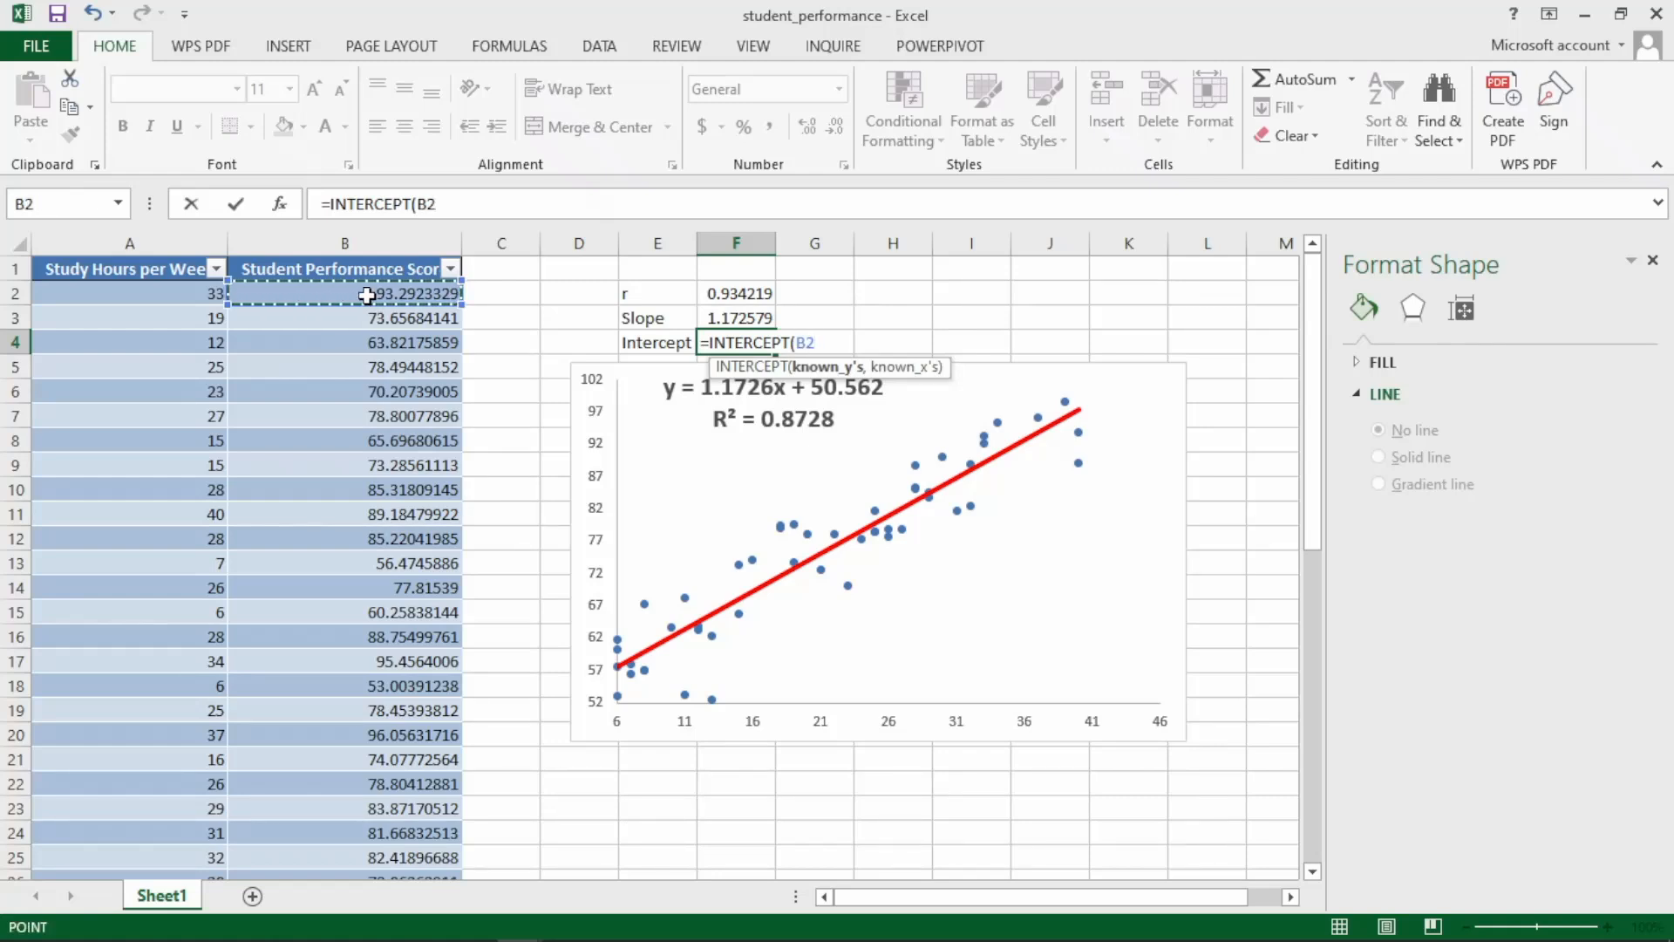
pyautogui.hotkey('ctrl', 'shift', 'Down')
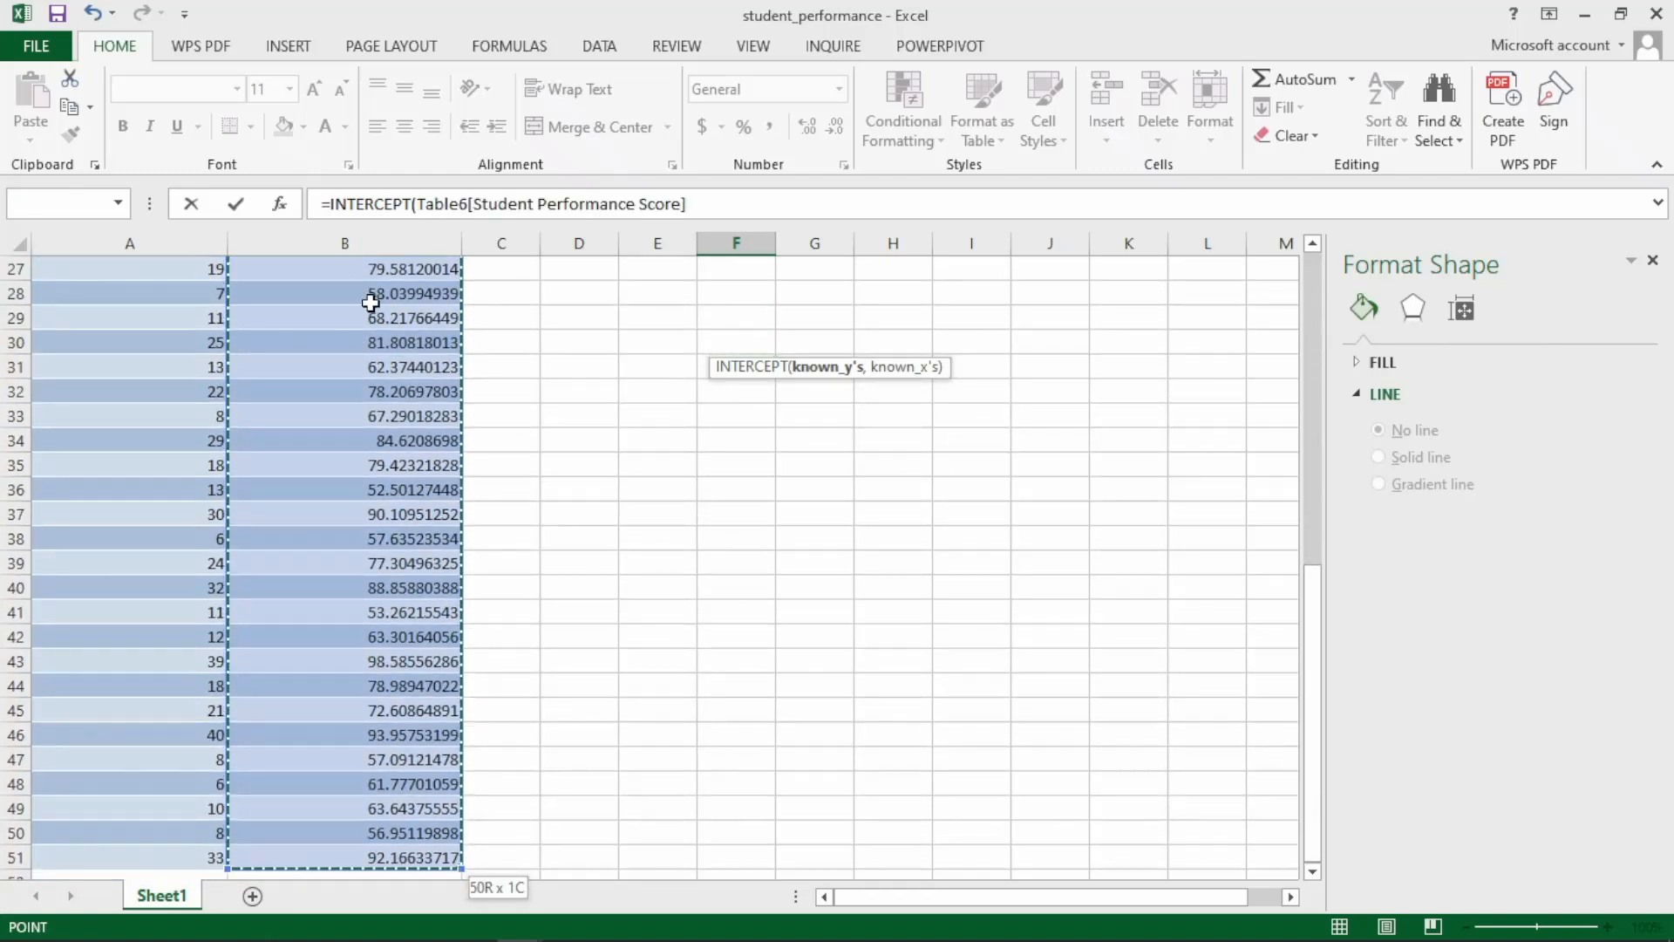
pyautogui.write(',')
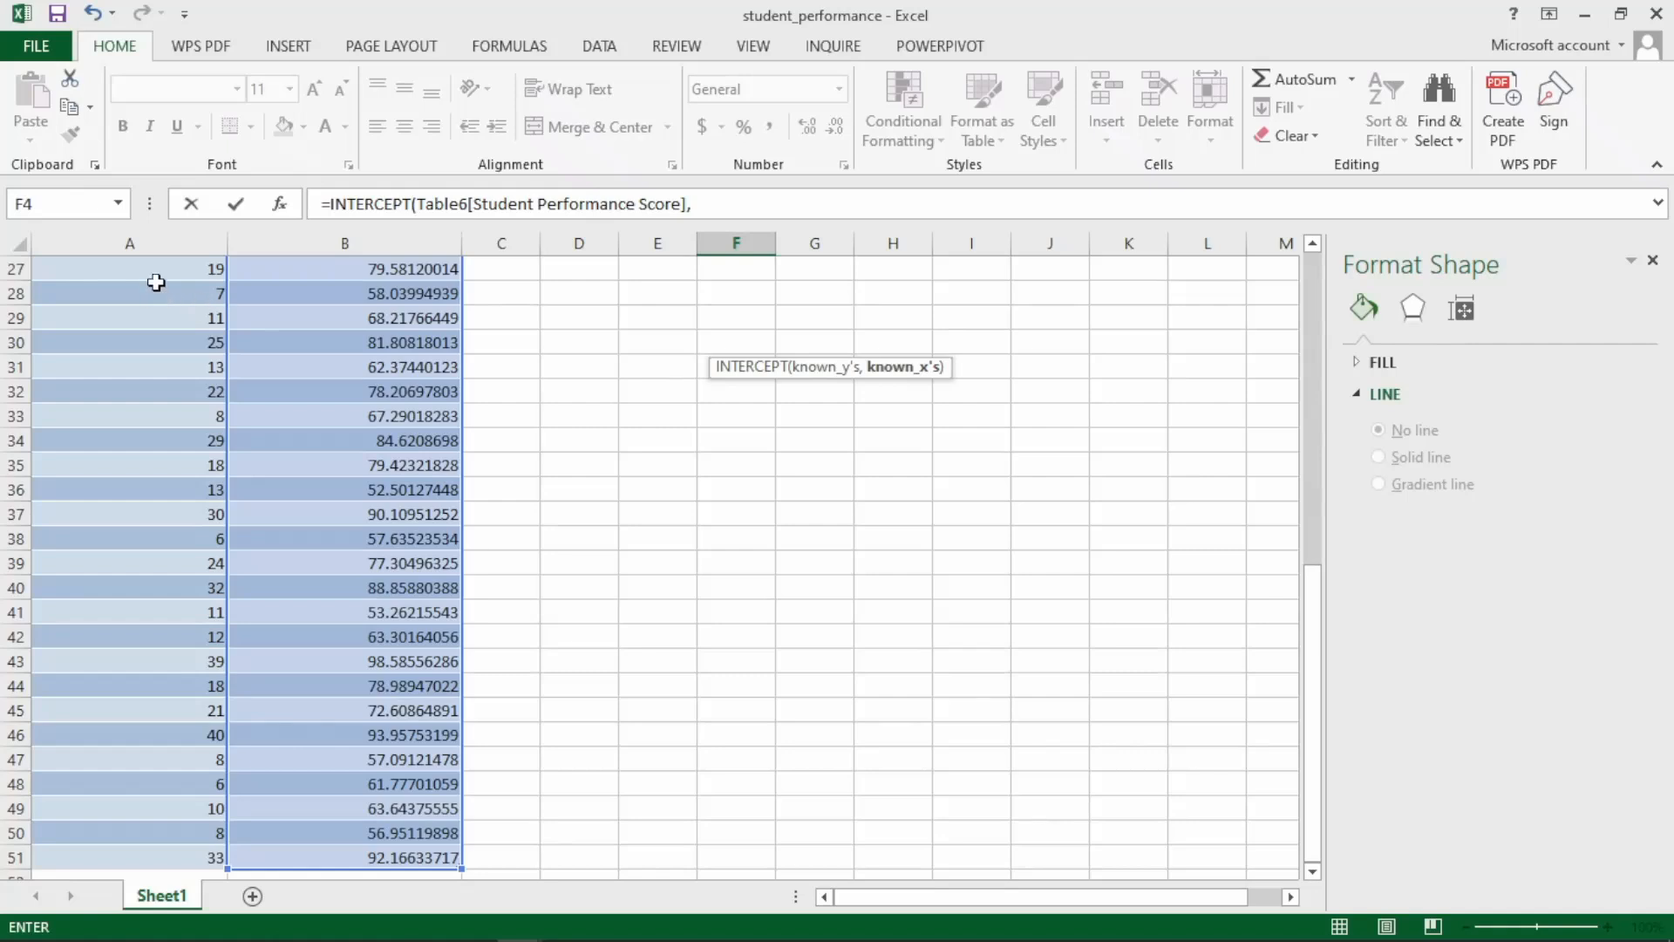
pyautogui.hotkey('ctrl', 'Home')
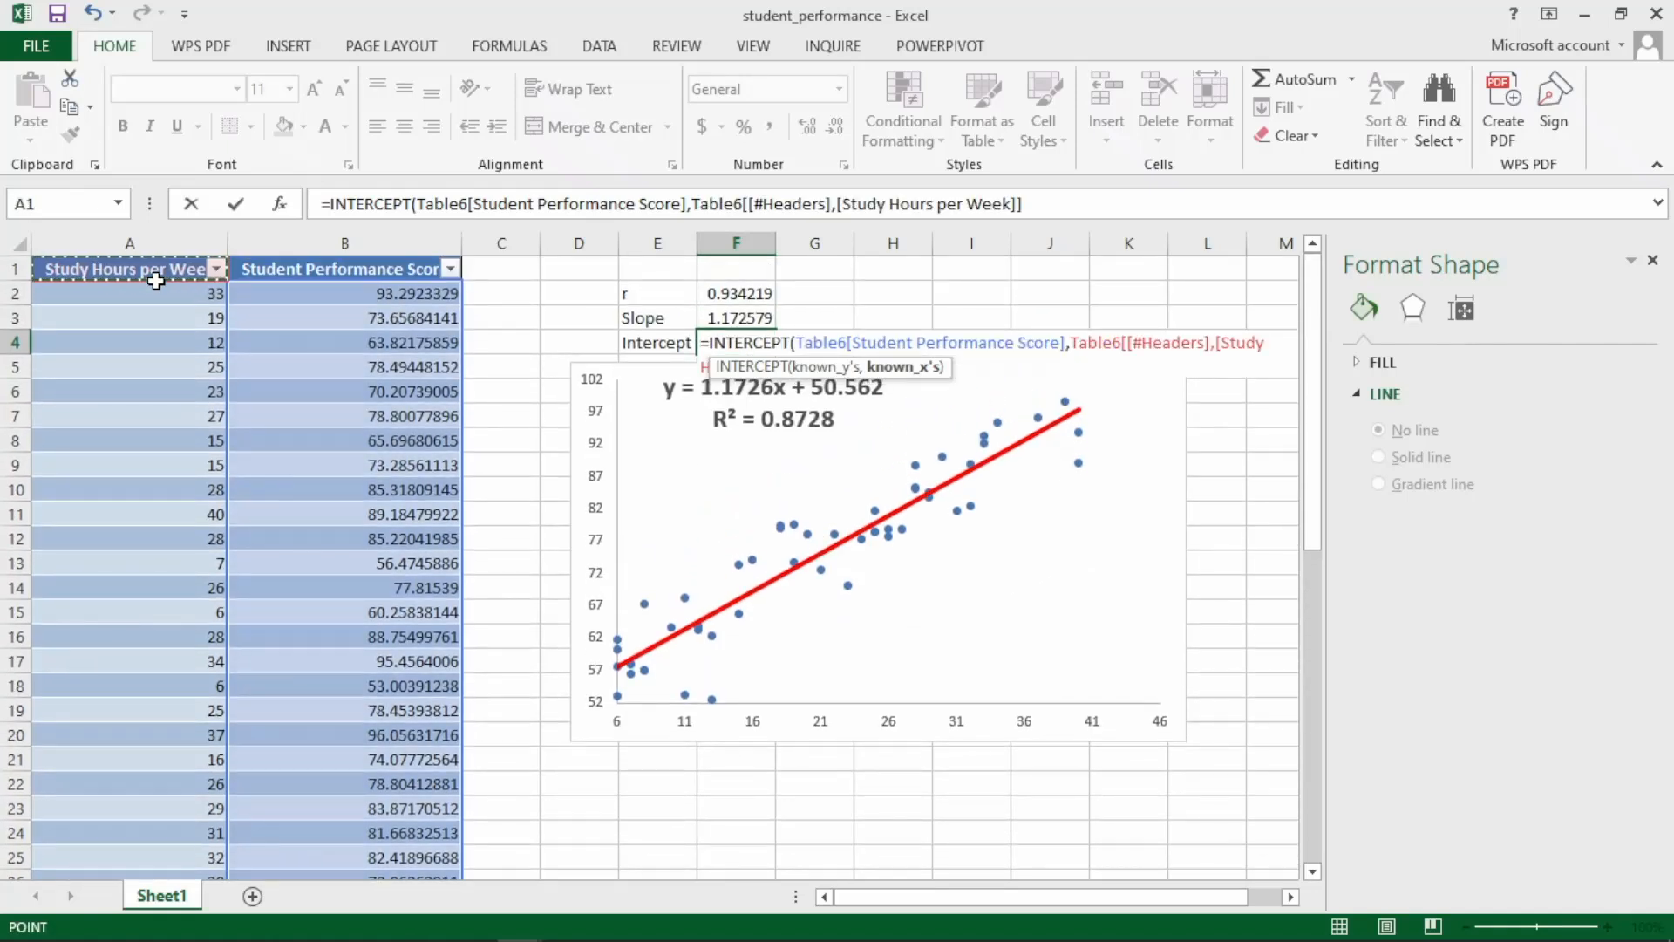
pyautogui.click(151, 296)
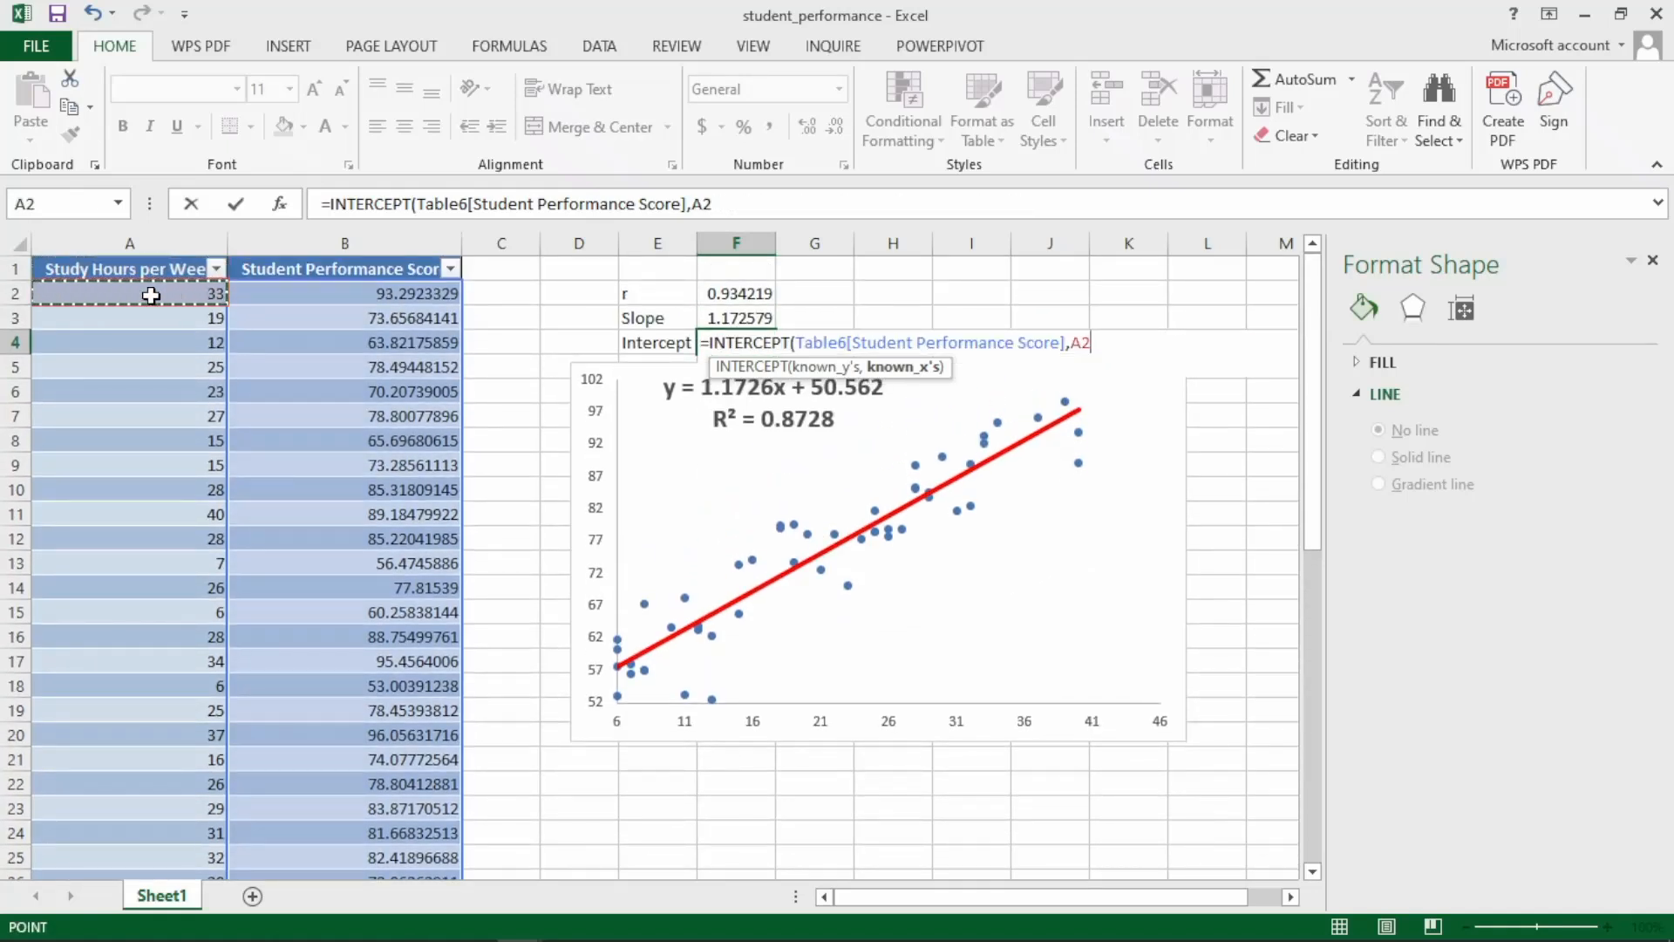
pyautogui.hotkey('ctrl', 'shift', 'Down')
pyautogui.write(')')
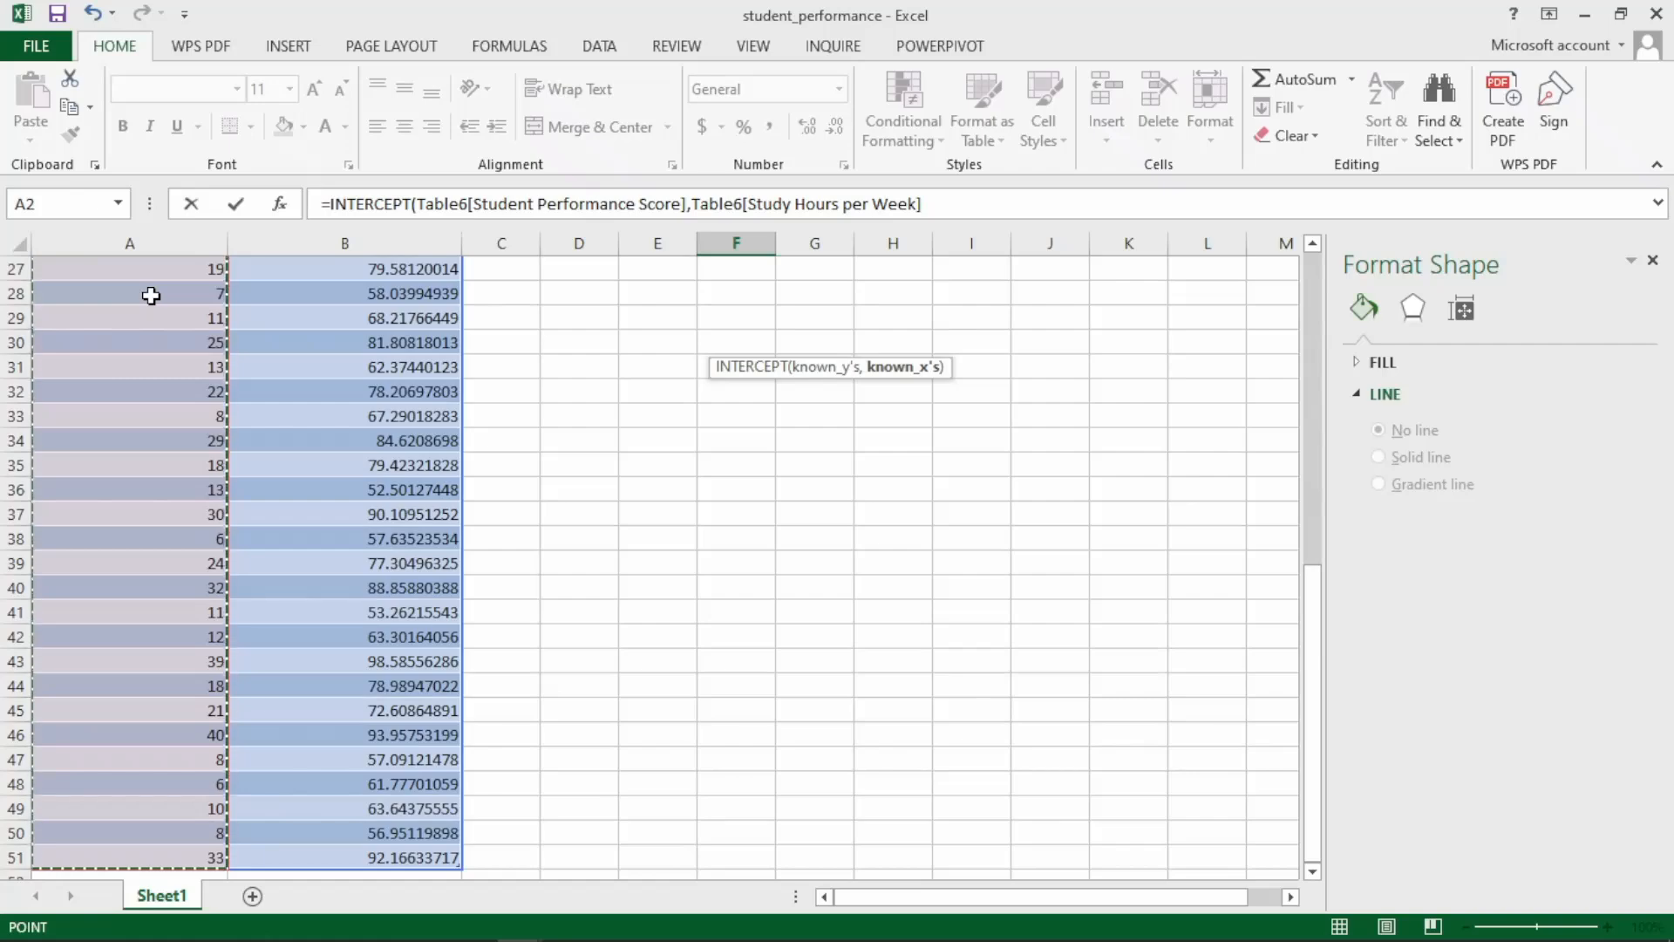
pyautogui.press('Return')
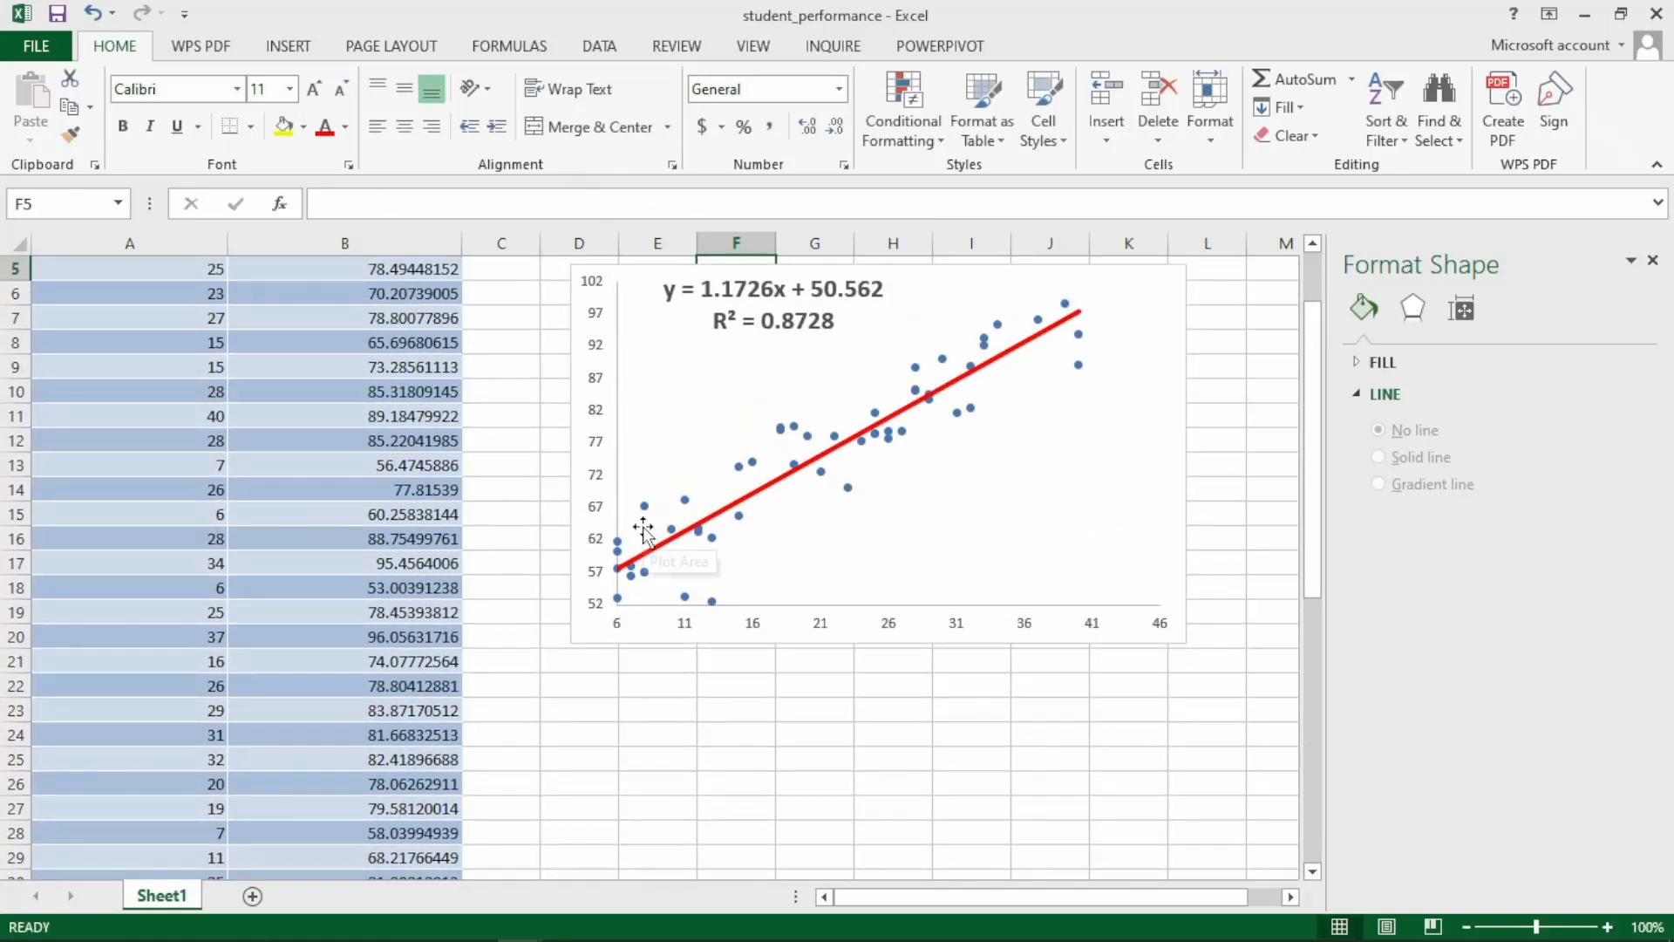
# Format the whole Student Performance Score column as Number with two decimal places.
pyautogui.hotkey('ctrl', 'Home')
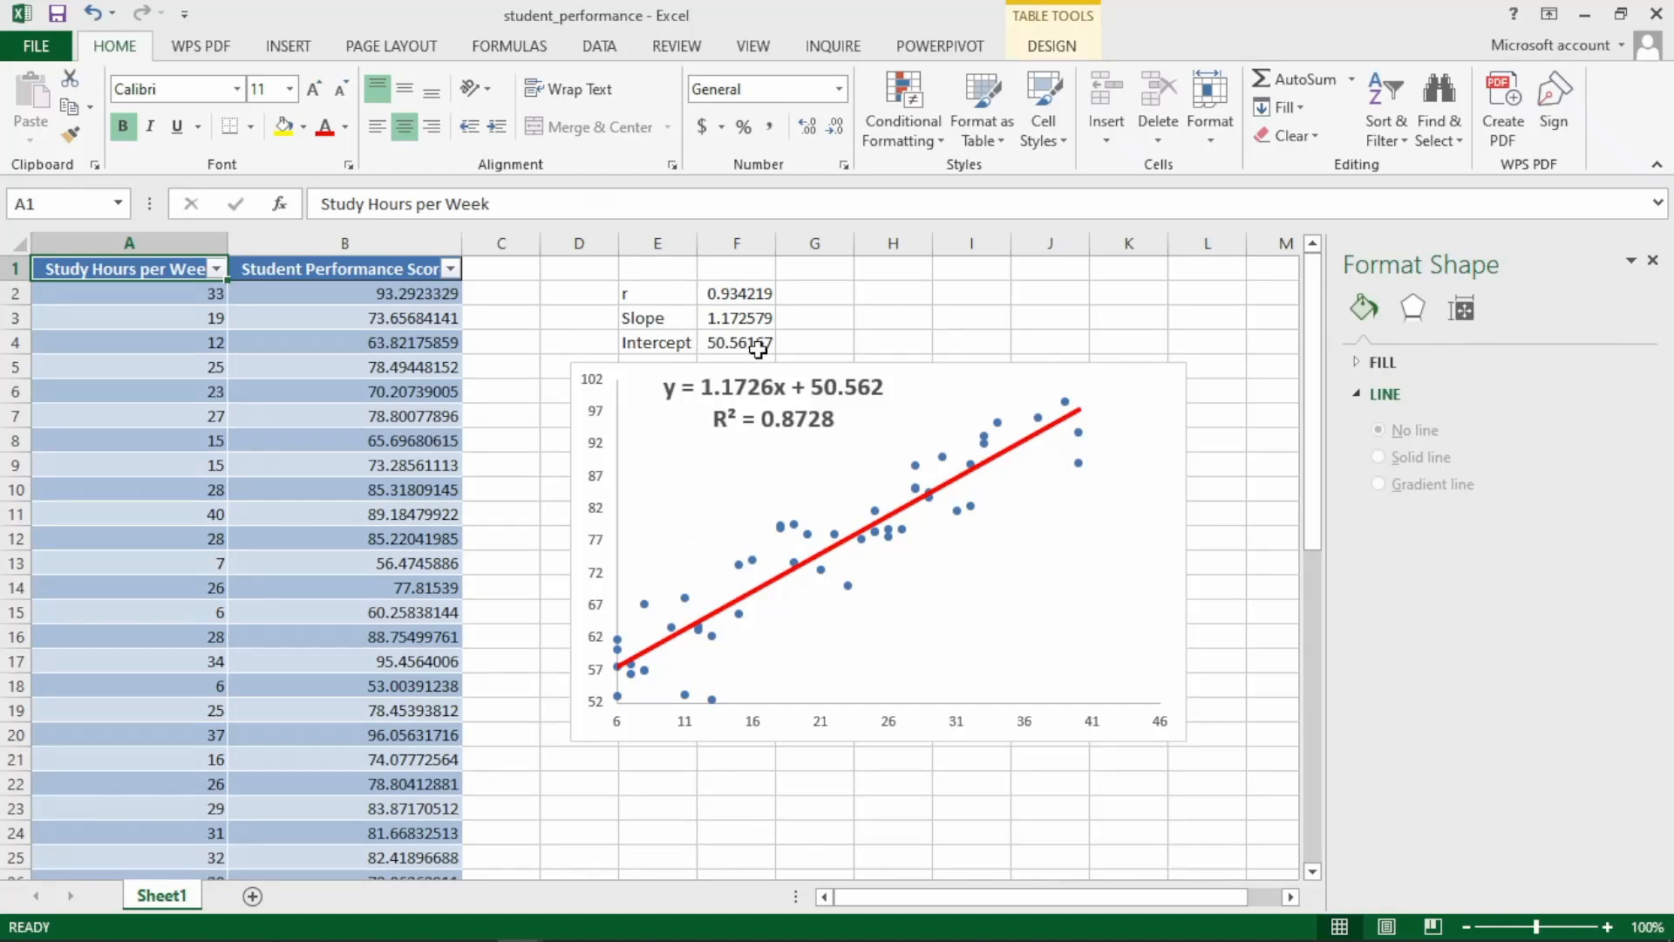
pyautogui.click(374, 295)
pyautogui.click(355, 238)
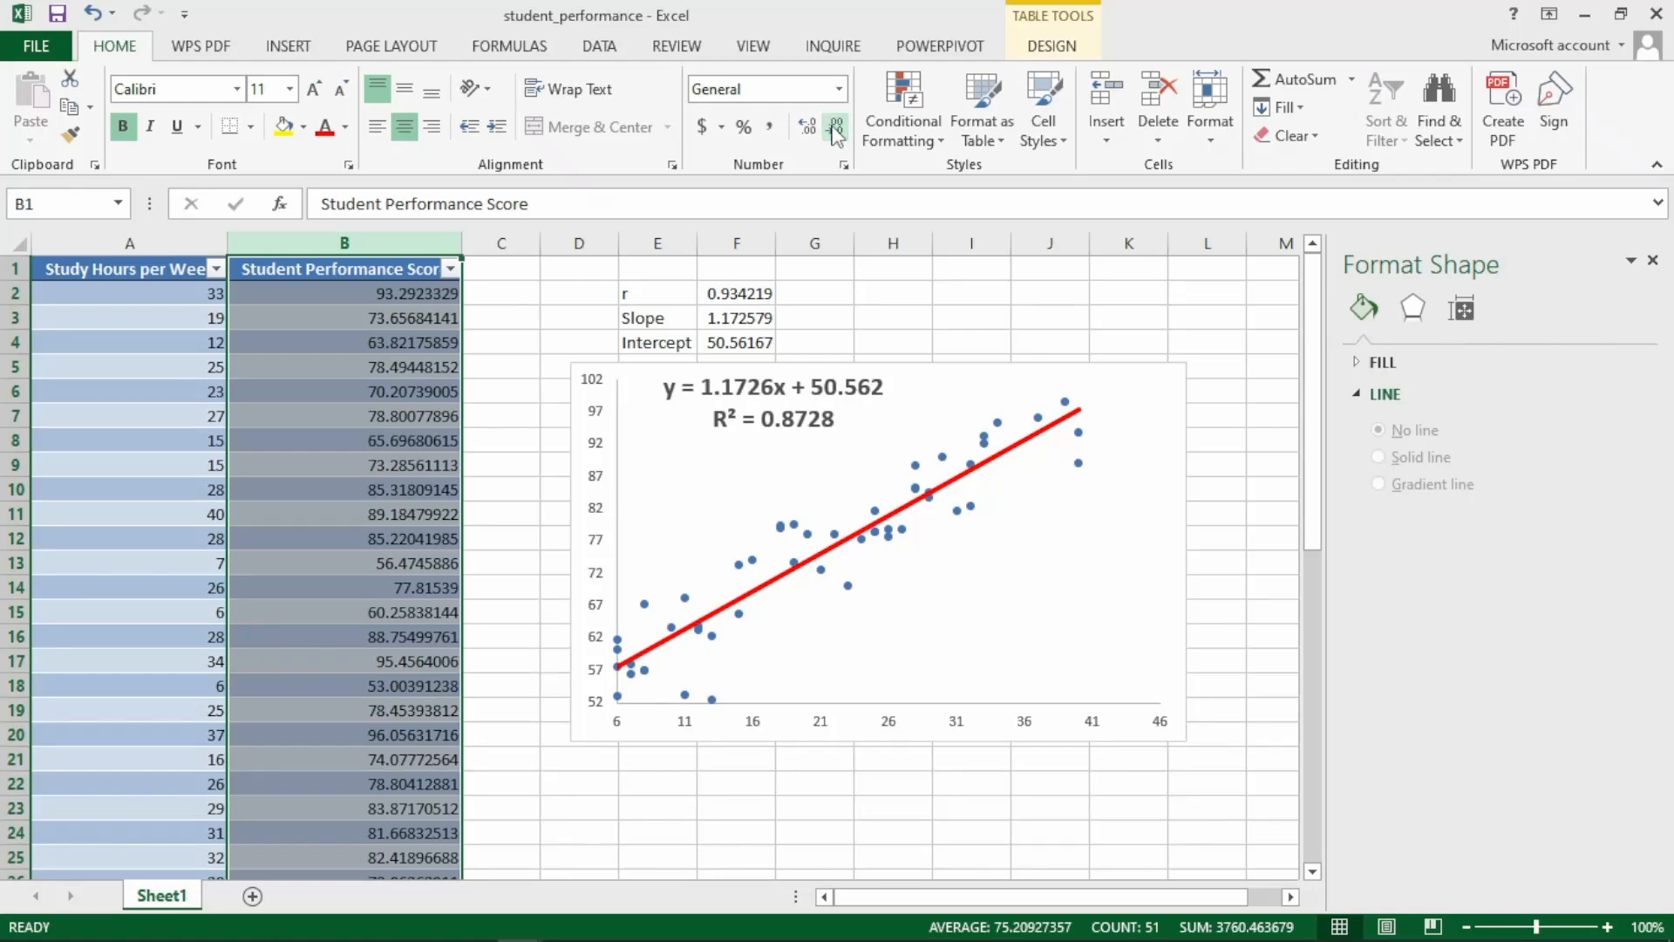
pyautogui.rightClick(373, 280)
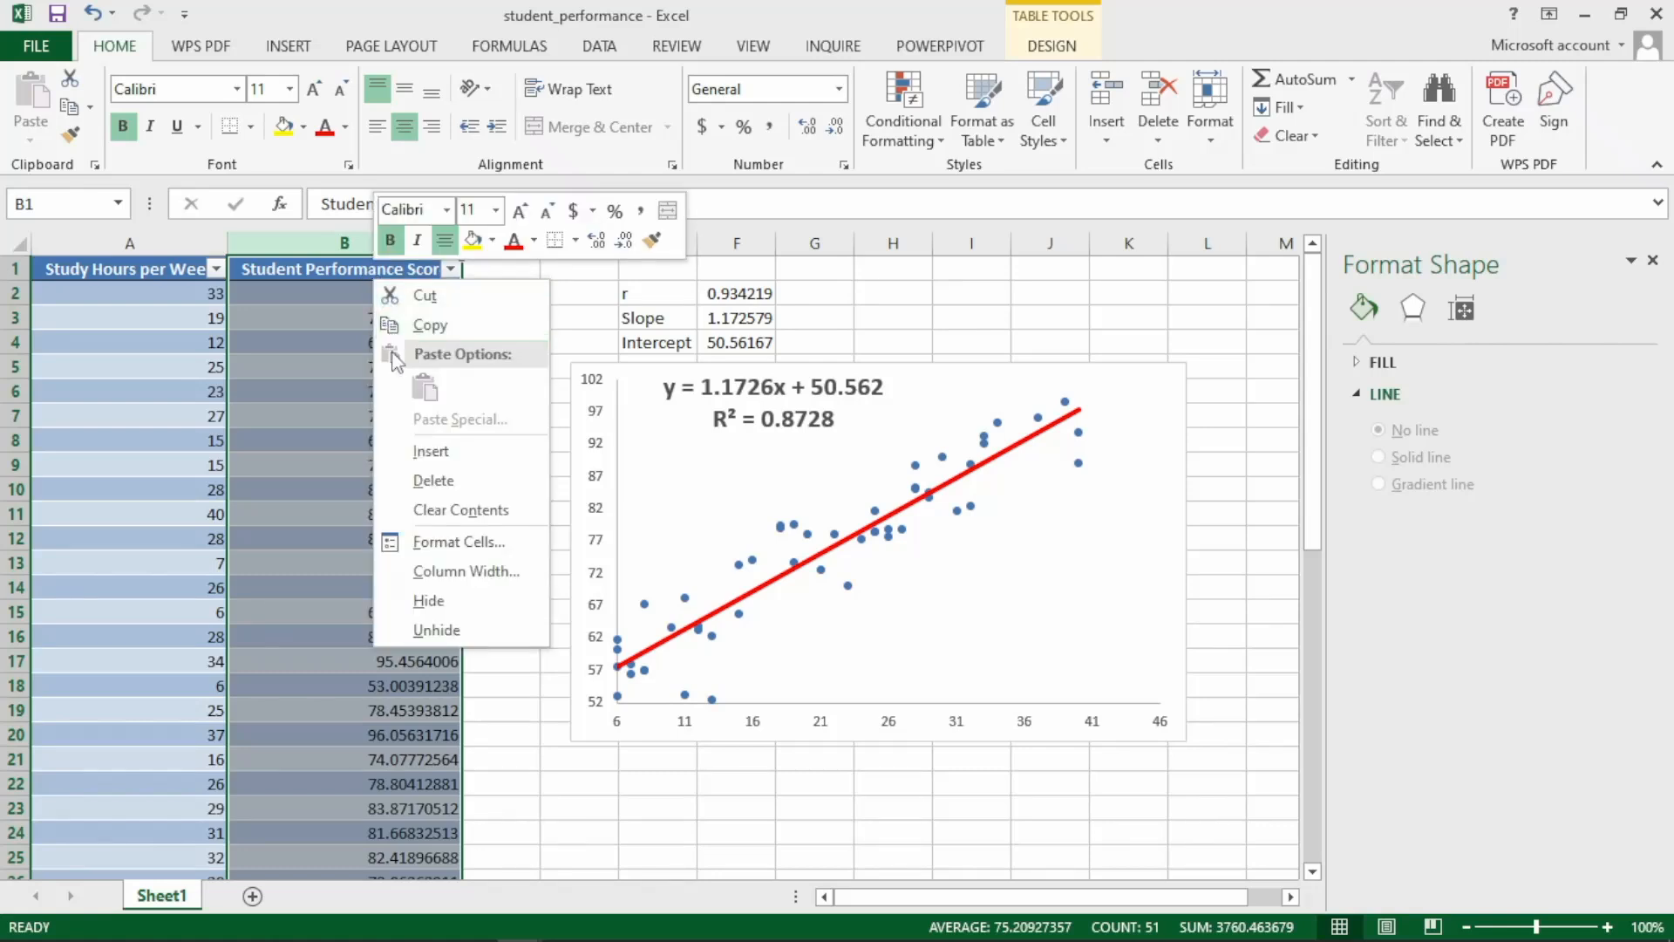
pyautogui.click(435, 544)
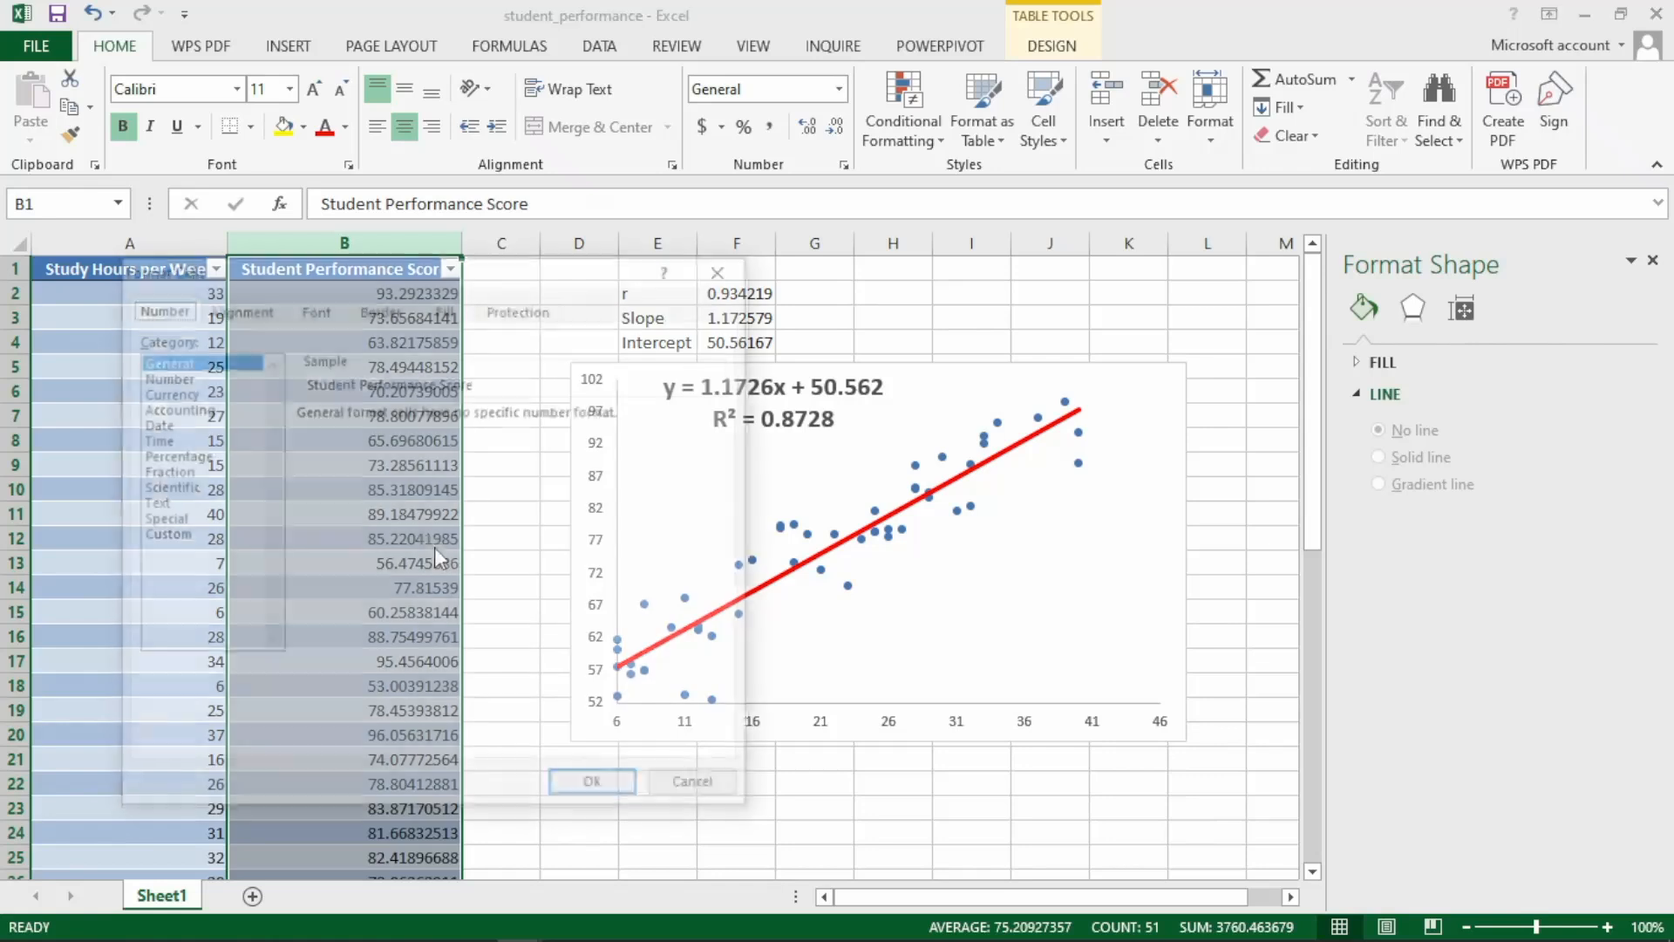
pyautogui.click(163, 376)
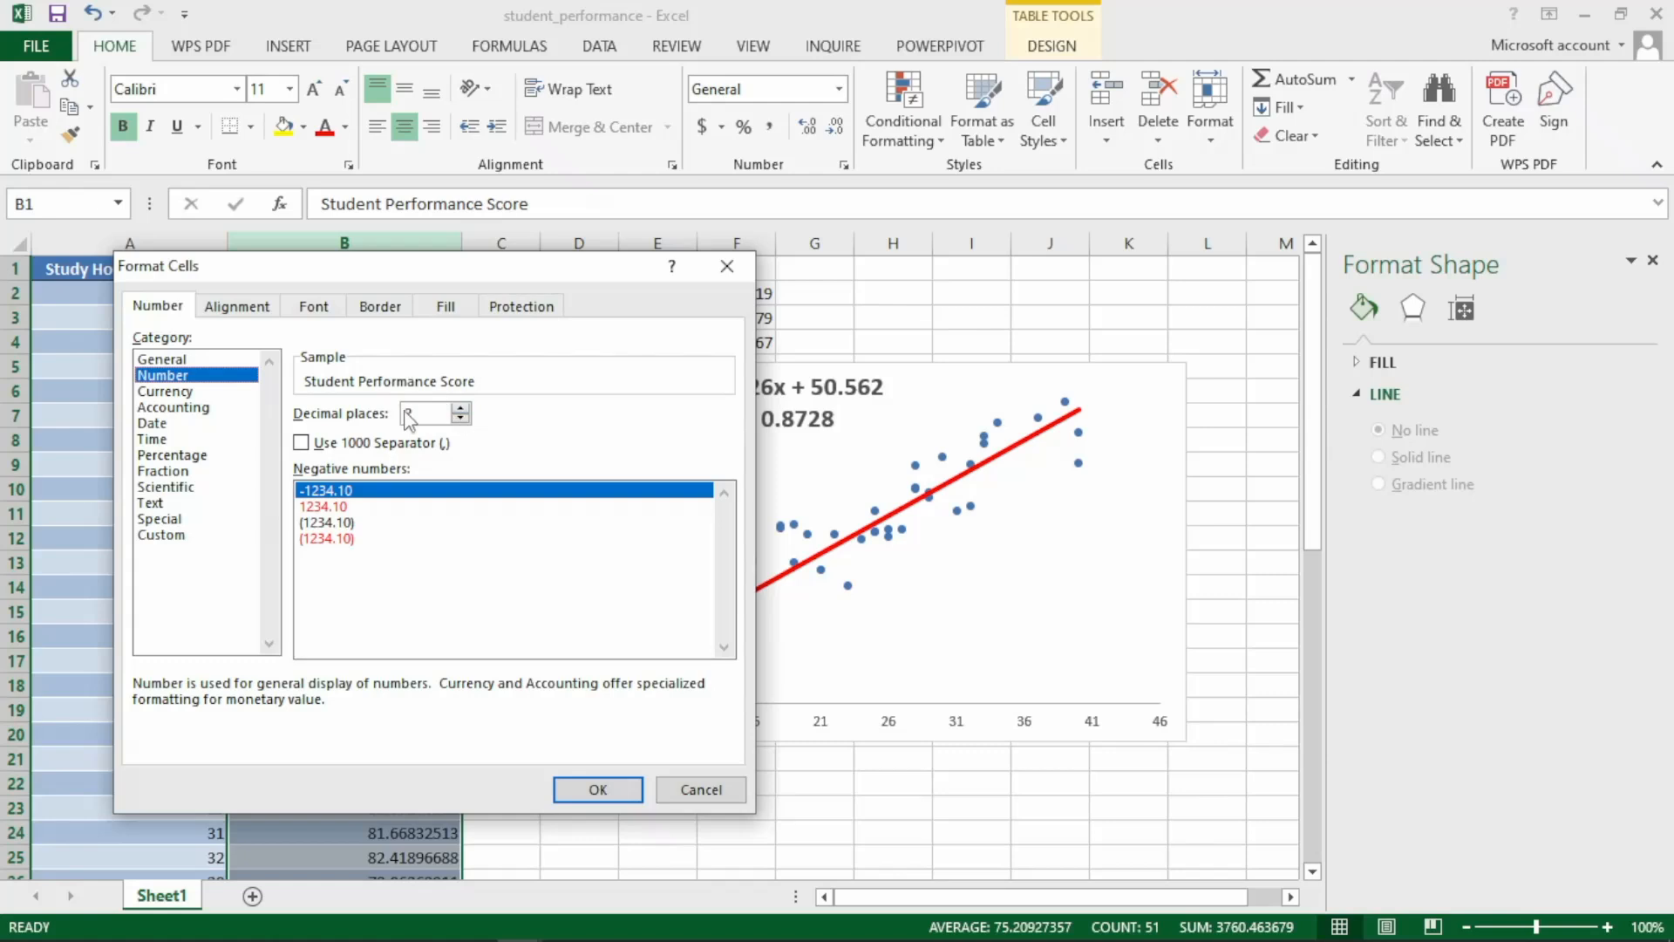
pyautogui.click(622, 790)
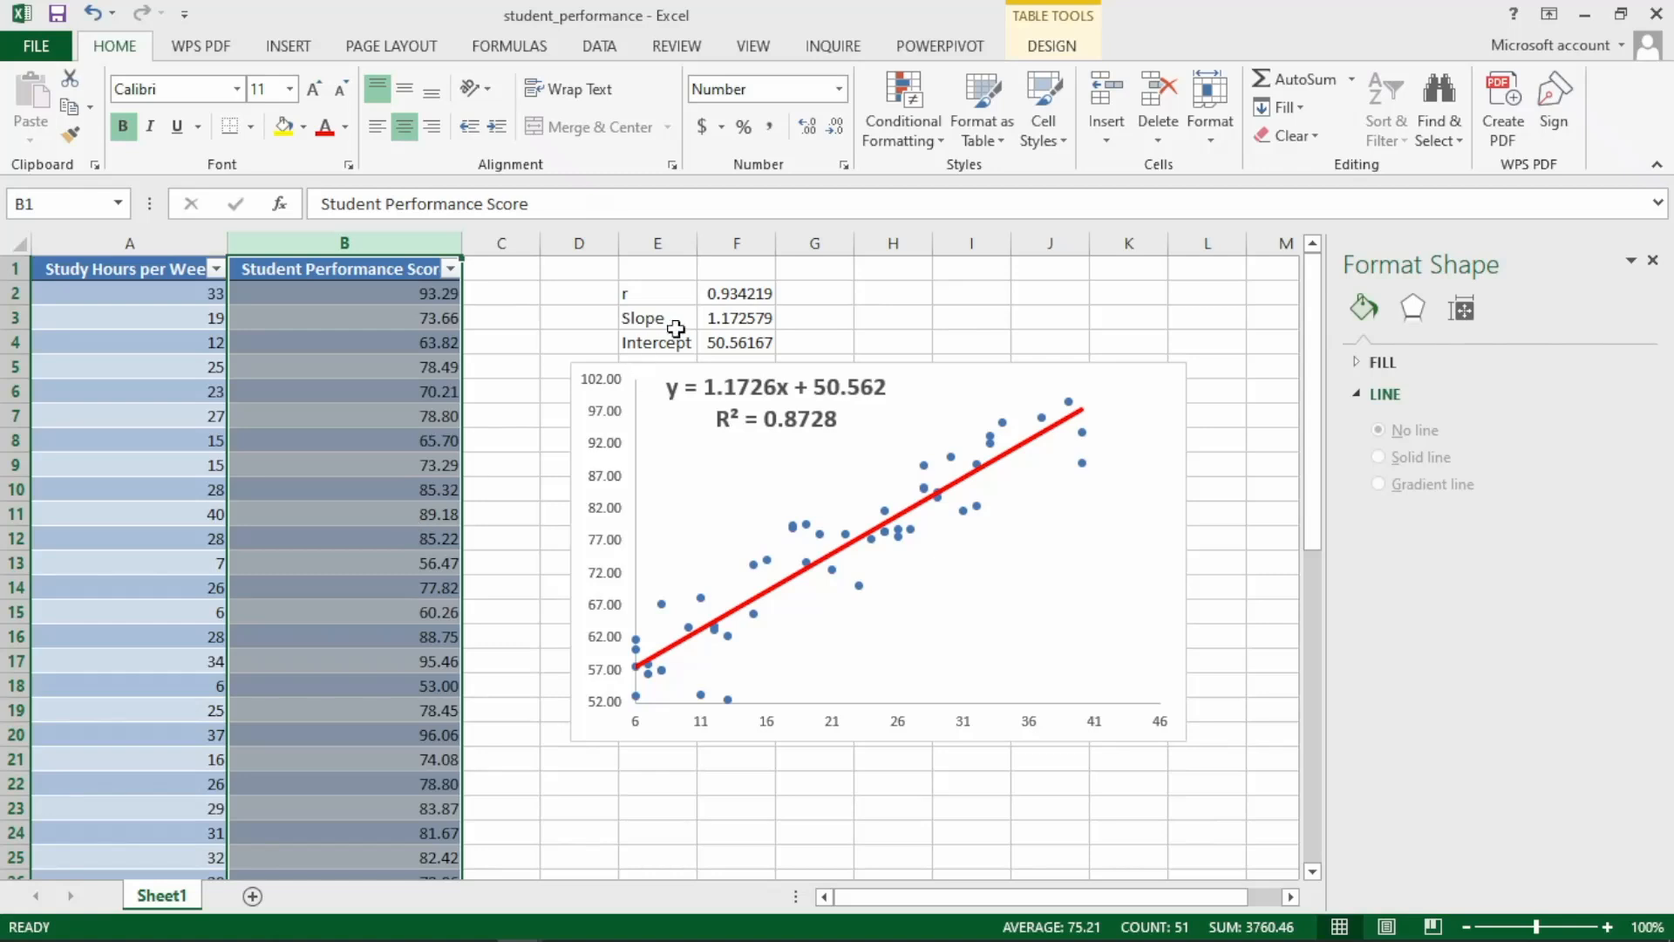
# Format the correlation coefficient in F2 as Number with 2 decimal places.
pyautogui.click(727, 296)
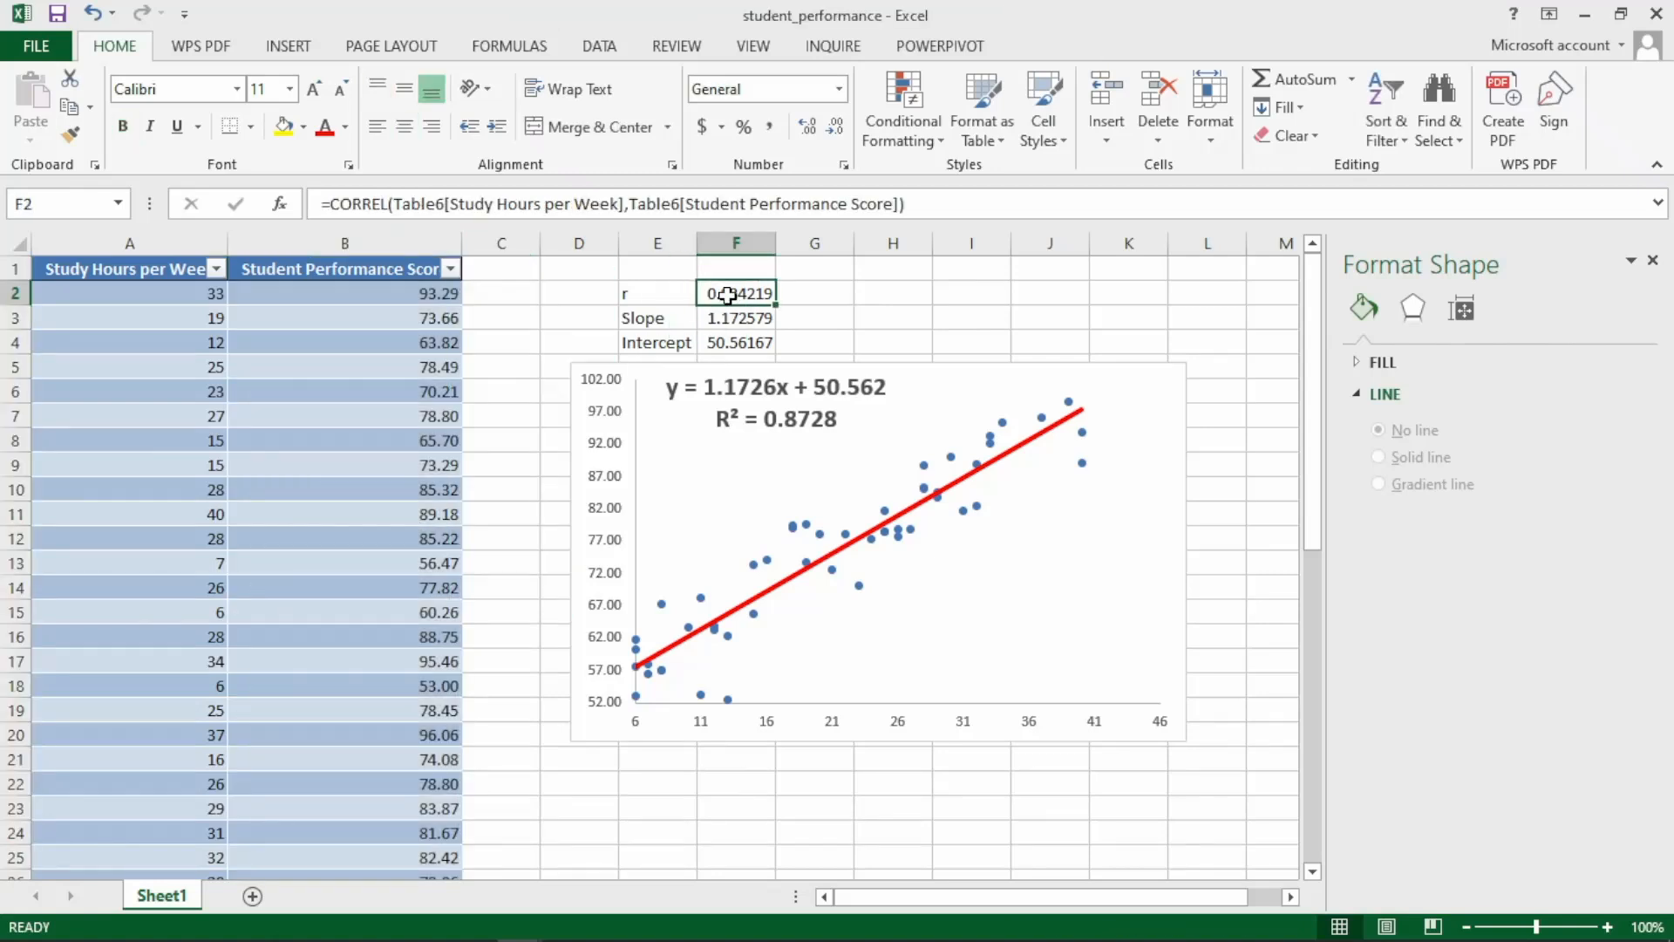
pyautogui.rightClick(731, 300)
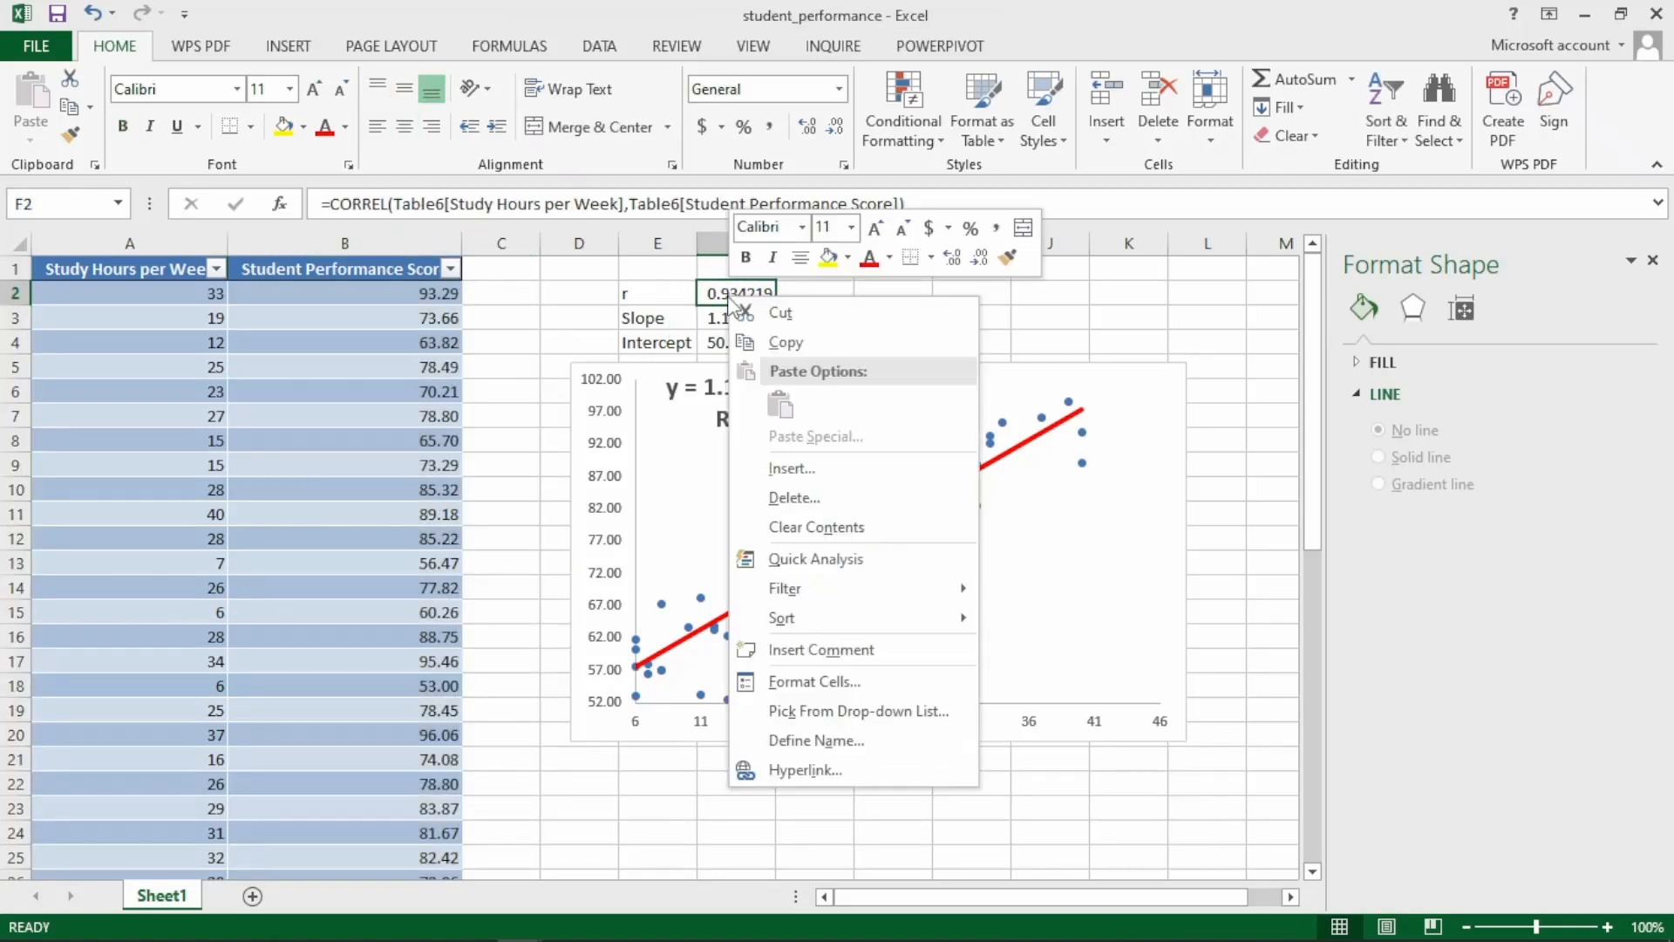
pyautogui.click(803, 681)
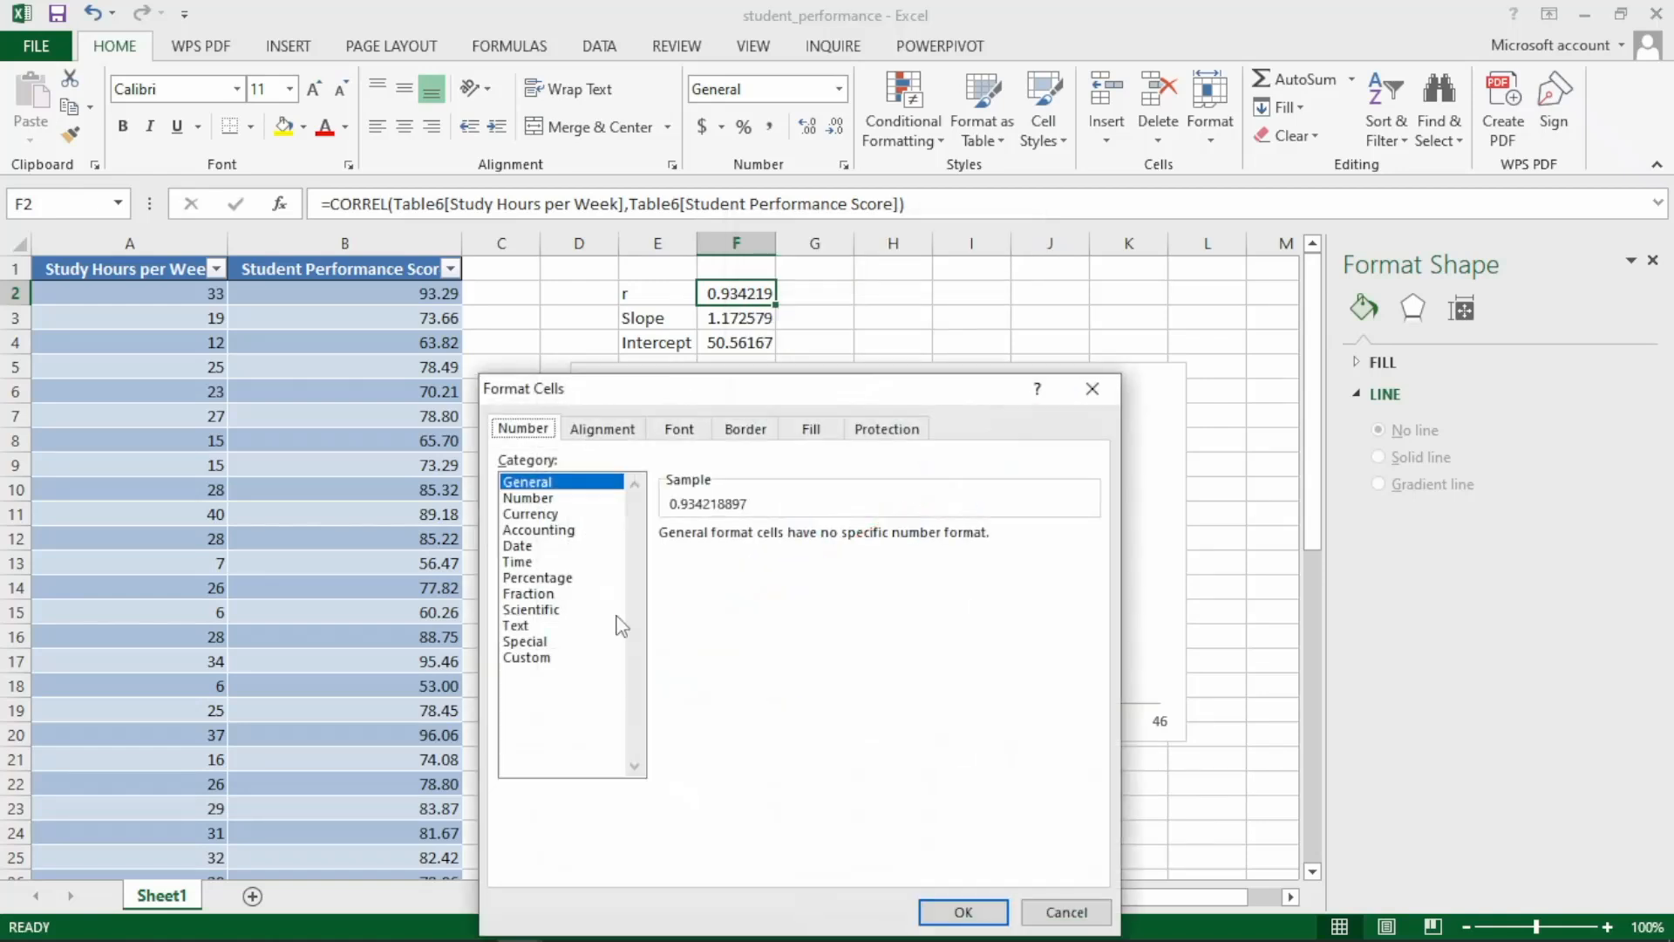
pyautogui.click(528, 498)
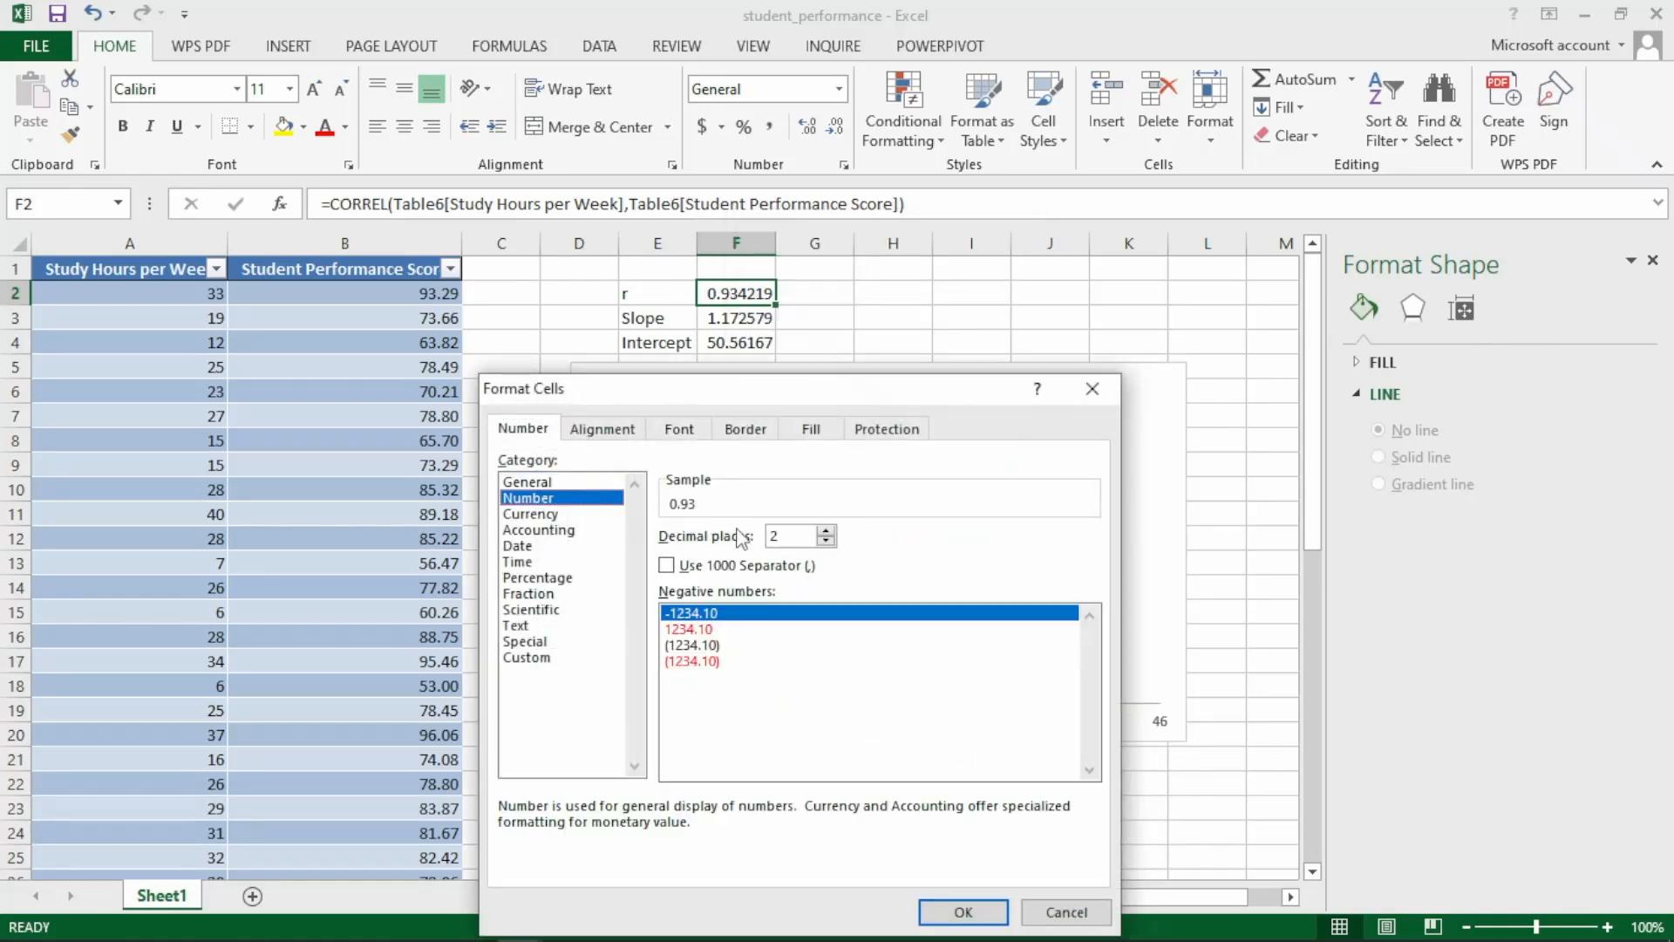
pyautogui.click(960, 910)
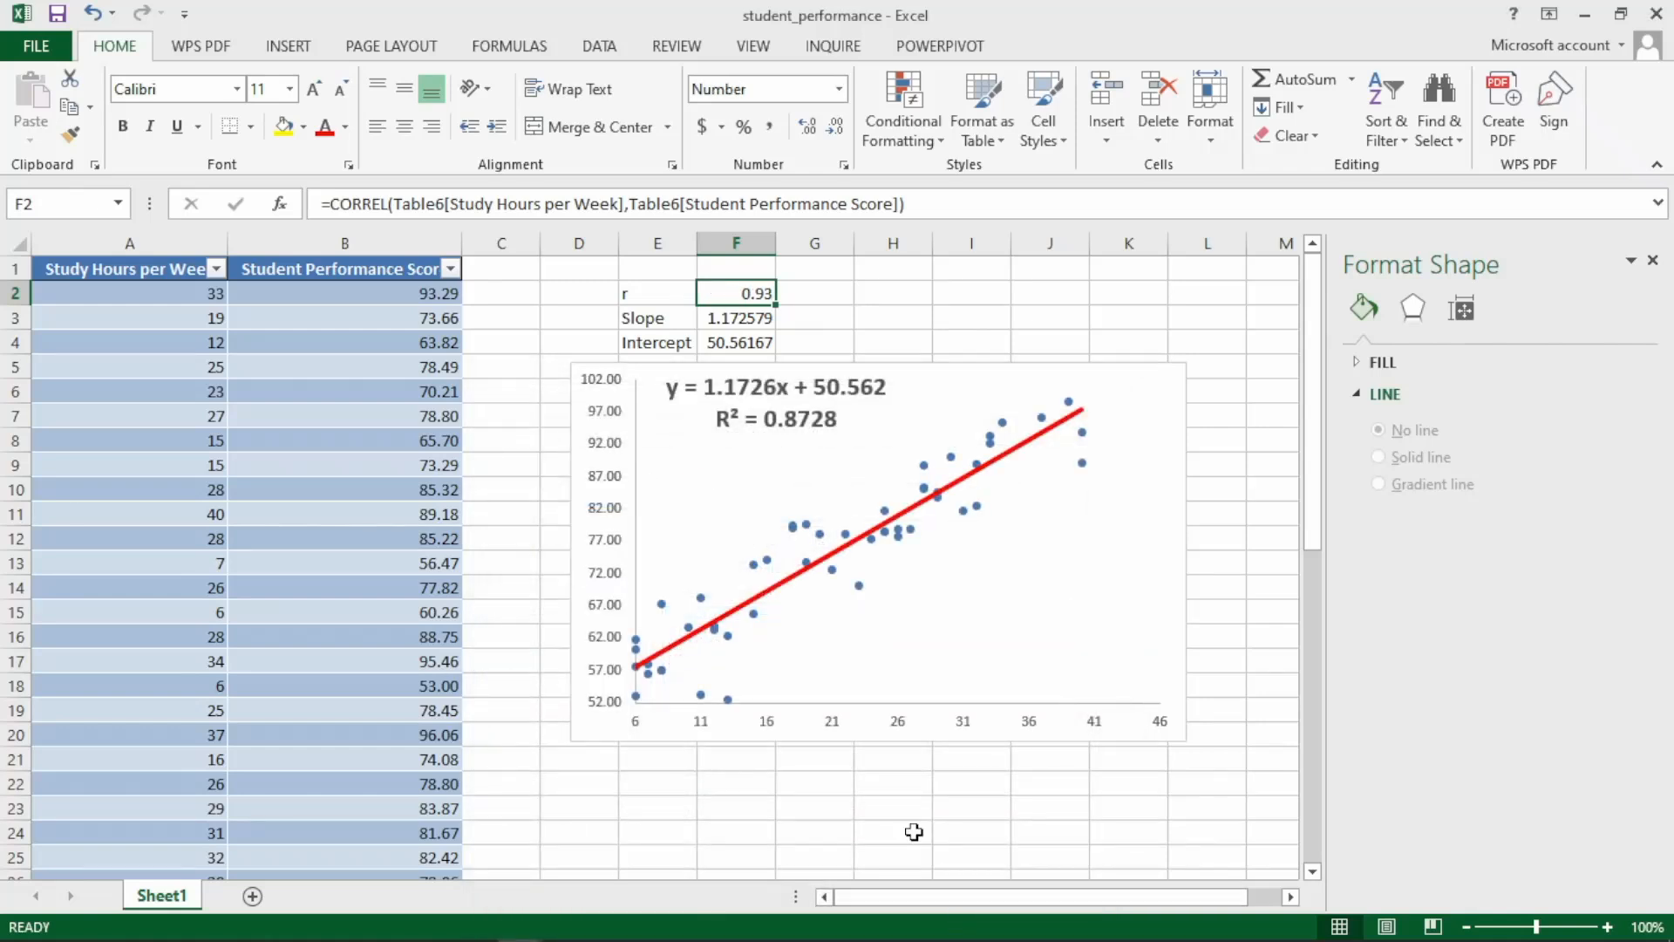
# Format the slope and intercept values in F3:F4 as Number with 2 decimal places.
pyautogui.click(717, 326)
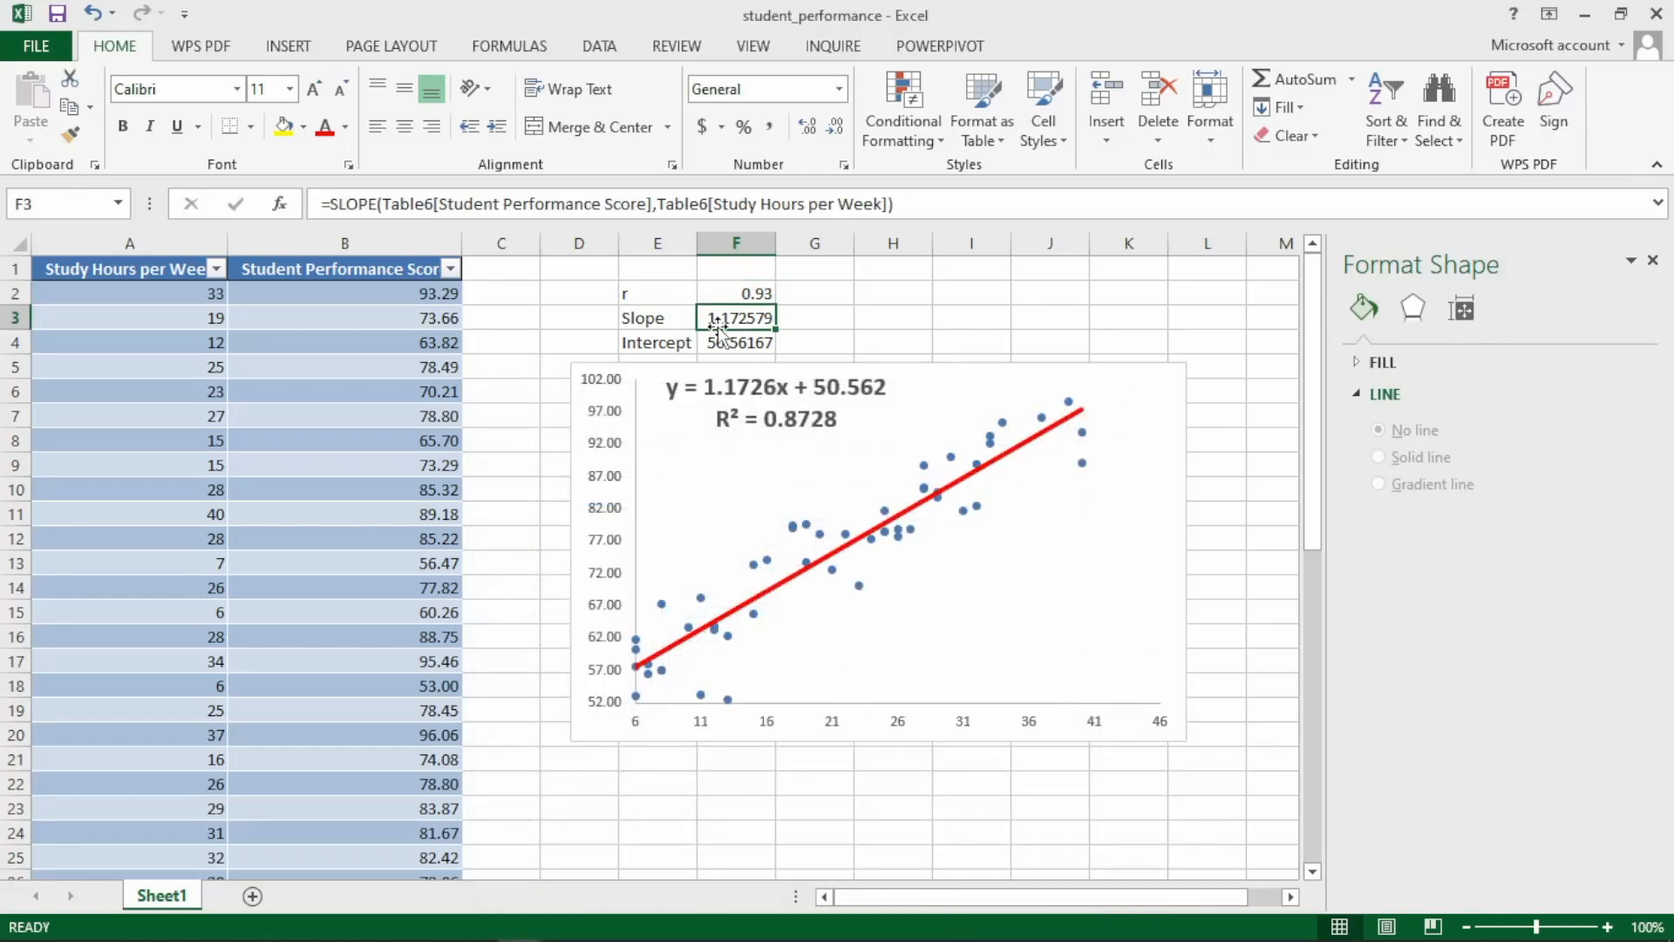
pyautogui.hotkey('shift', 'Down')
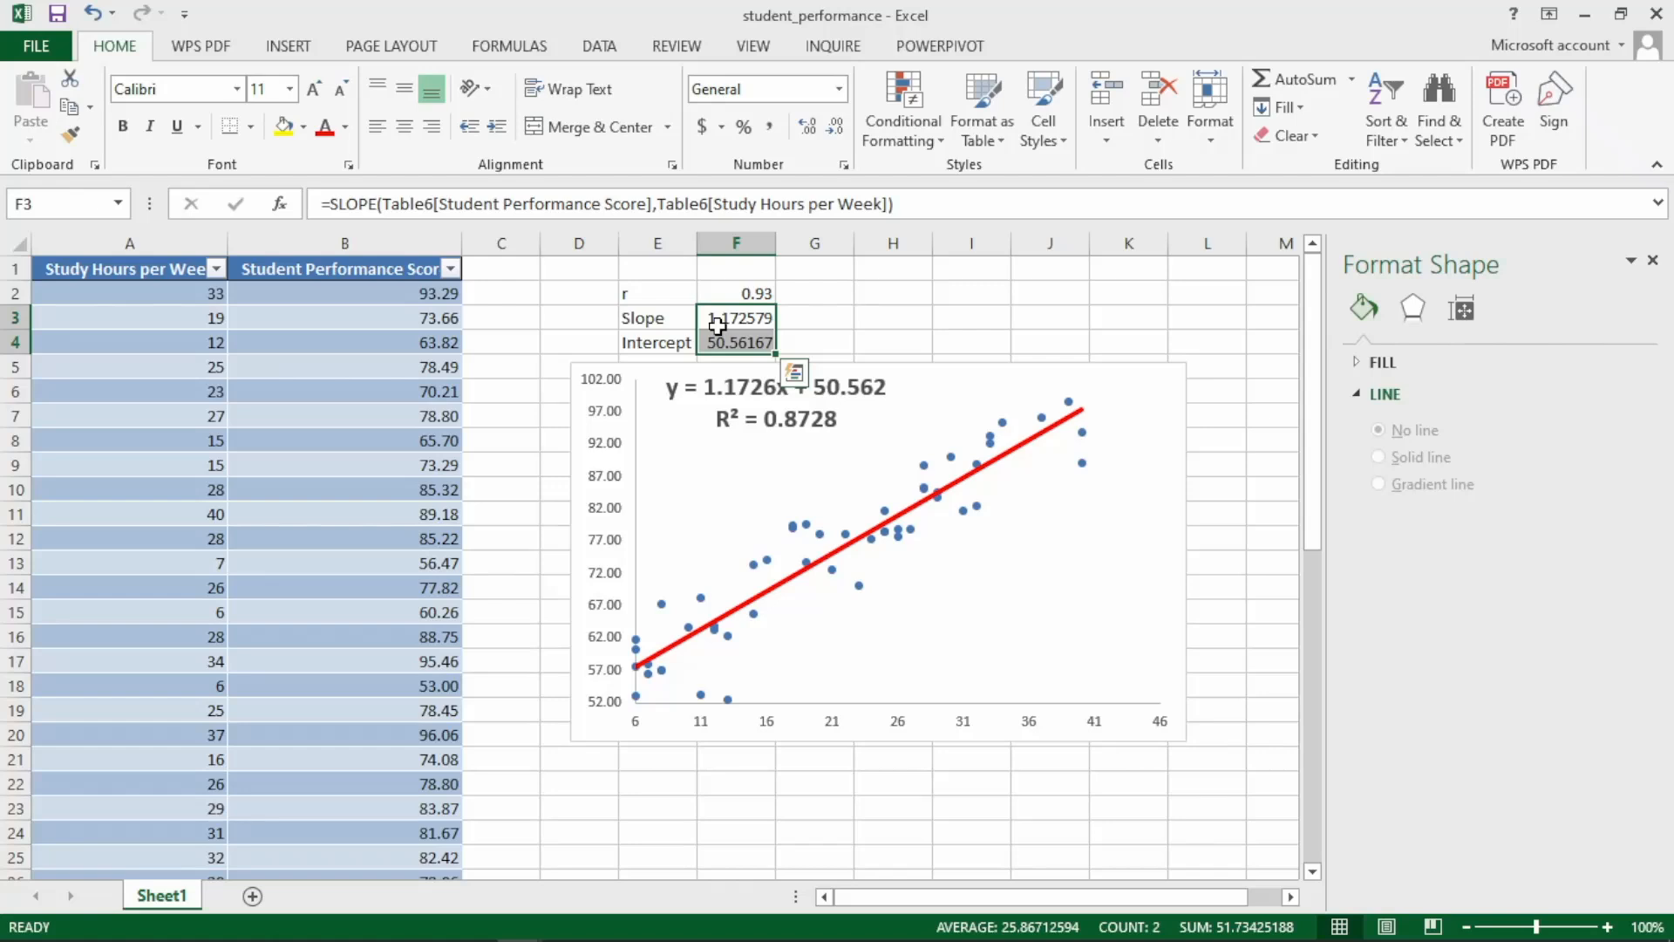
pyautogui.rightClick(719, 330)
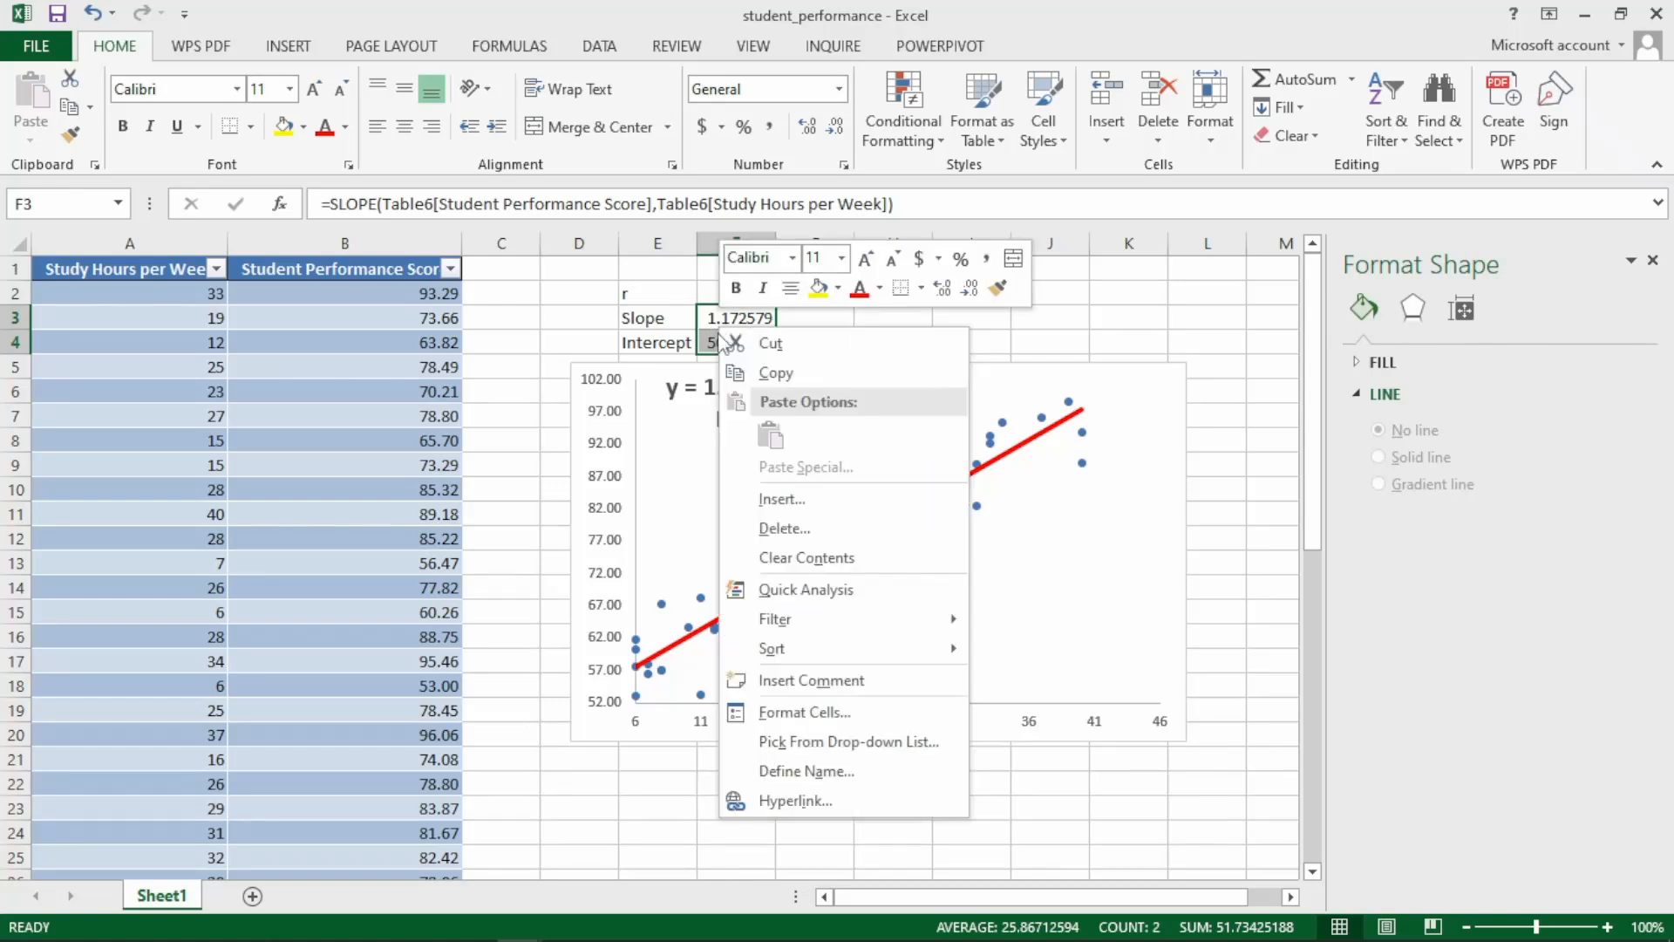
pyautogui.click(773, 712)
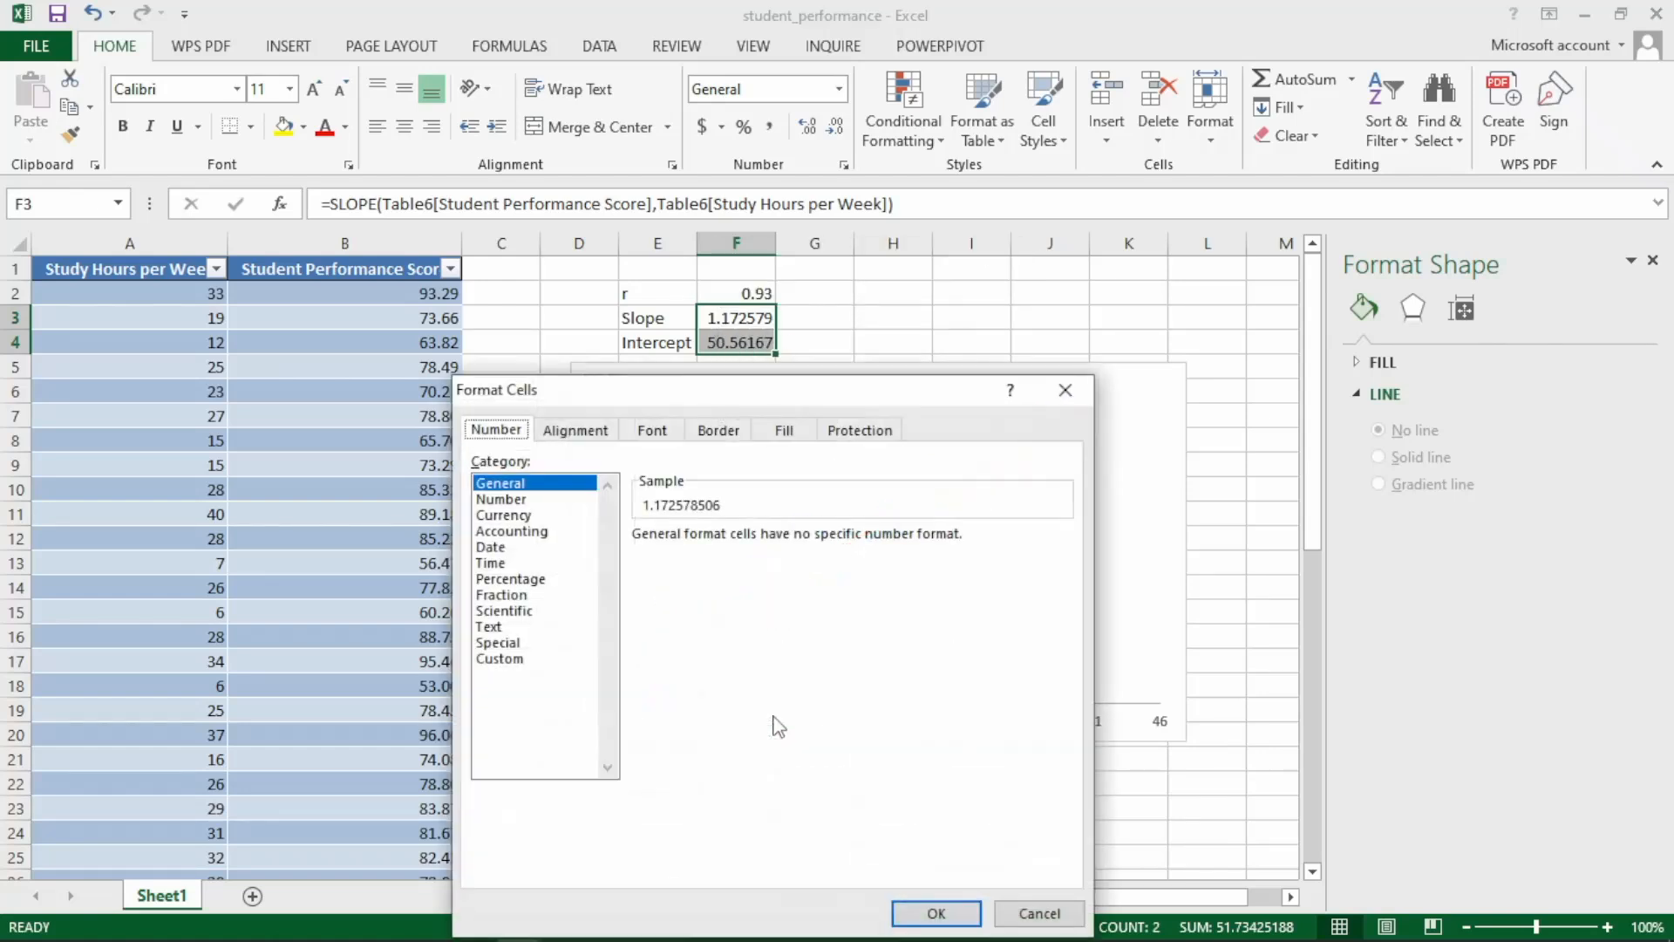
pyautogui.click(501, 498)
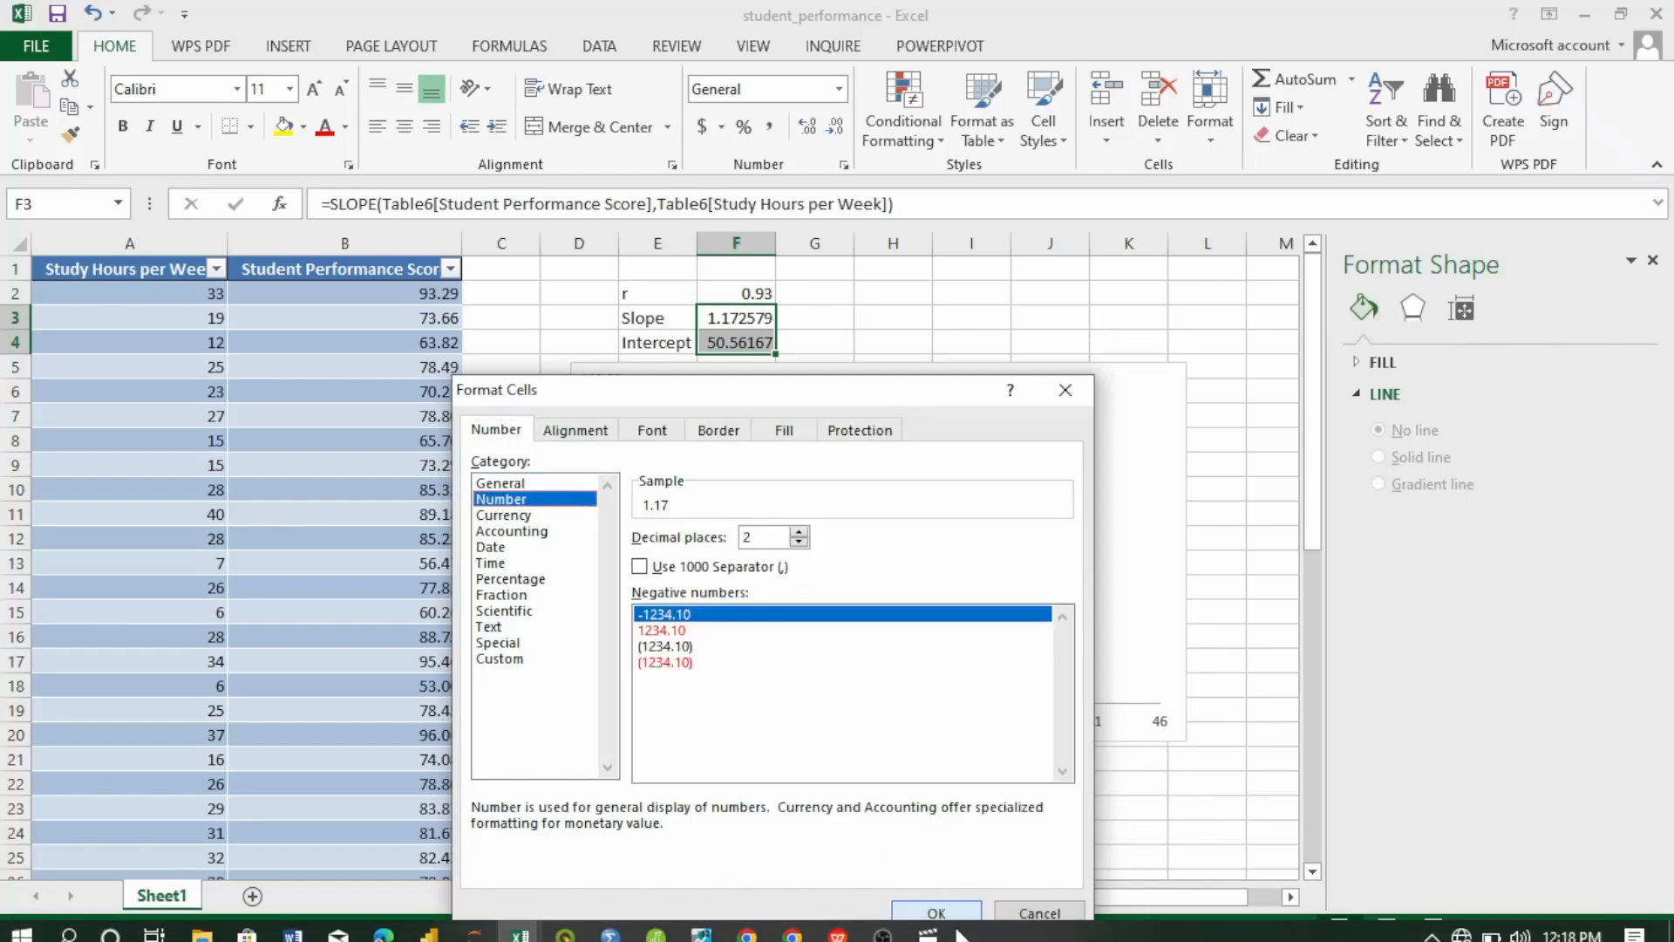
pyautogui.click(937, 913)
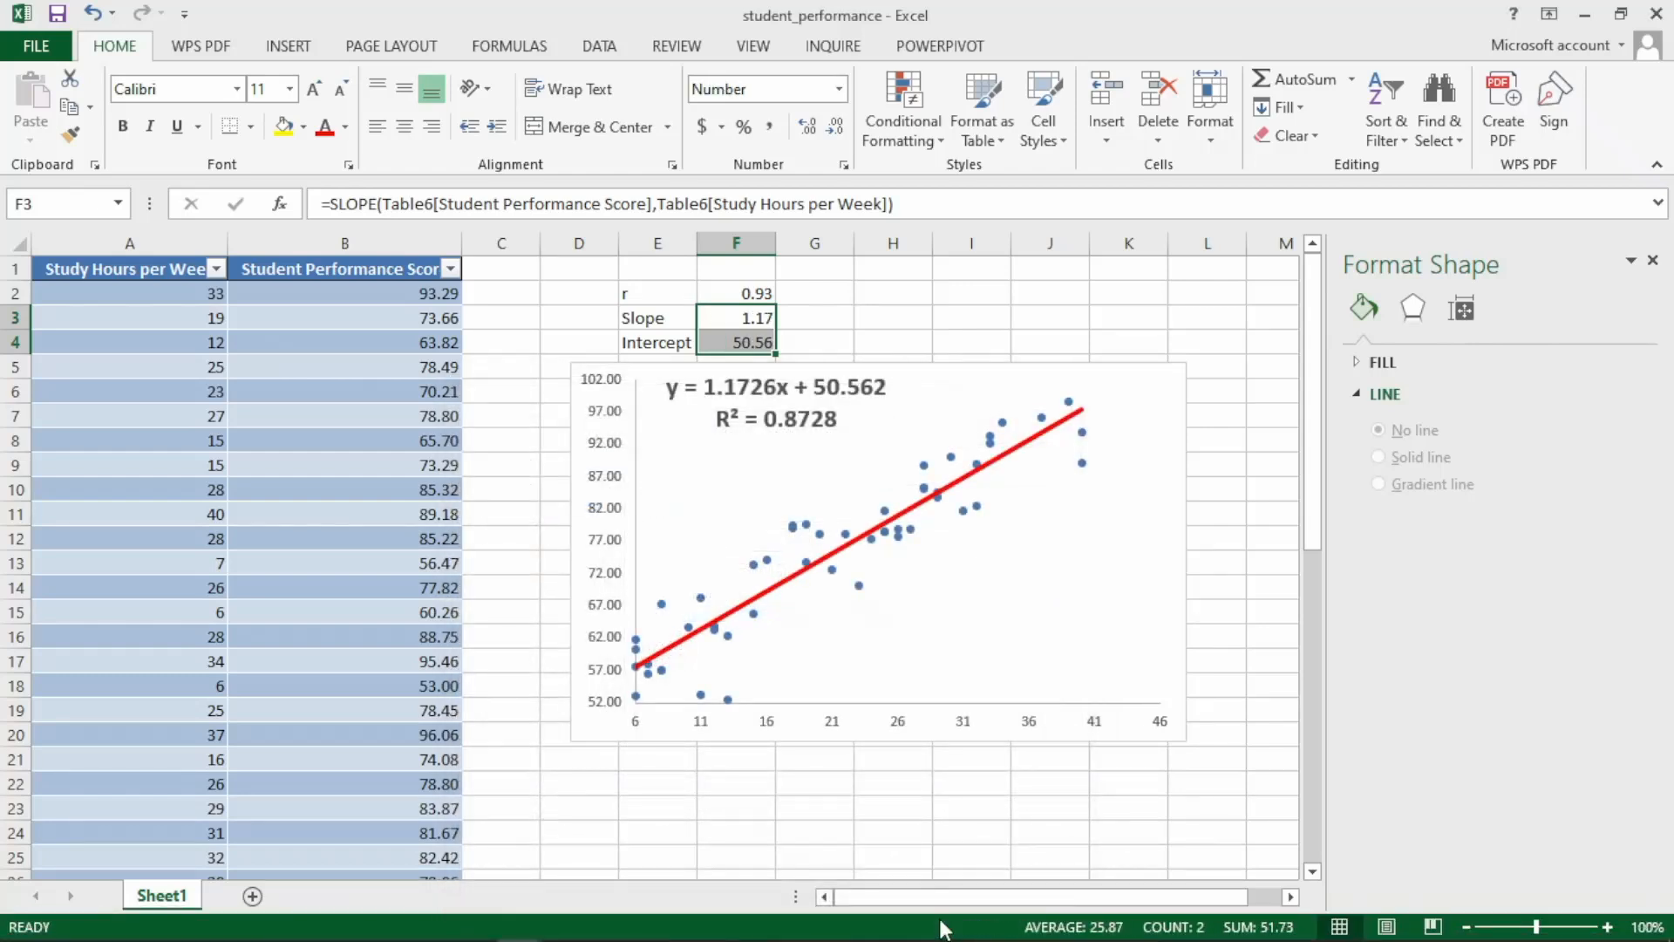